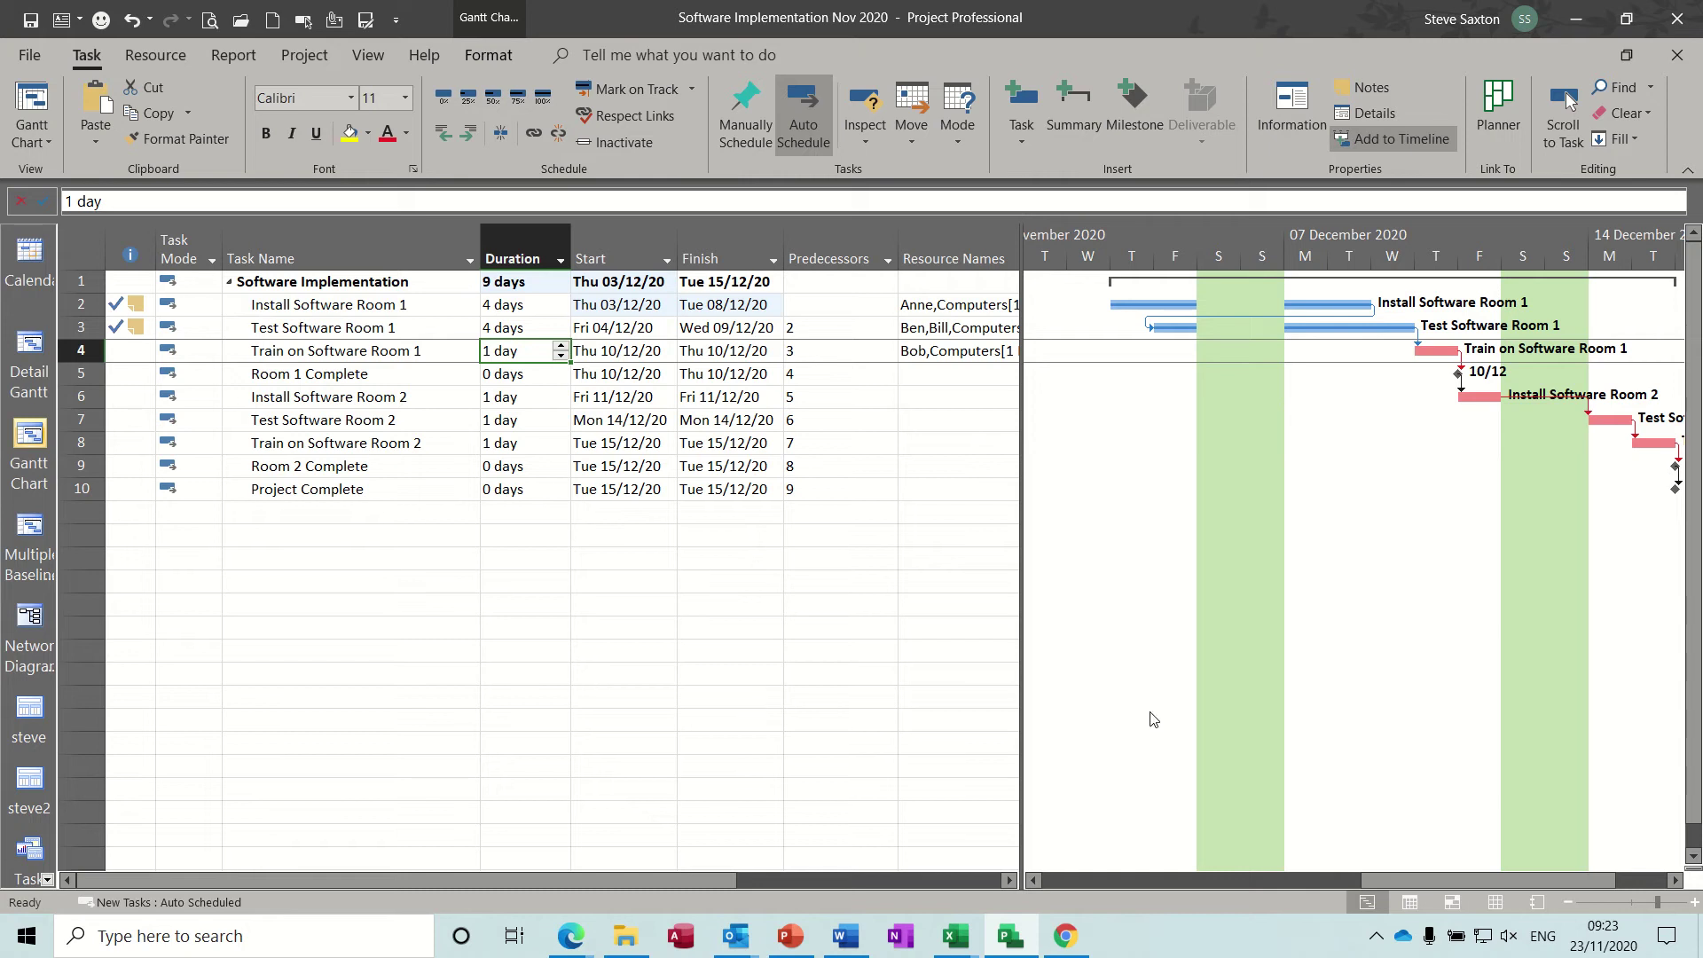
In the Resource Sheet, add a new resource named 'Project Allowance' in row 8
left_click(1497, 903)
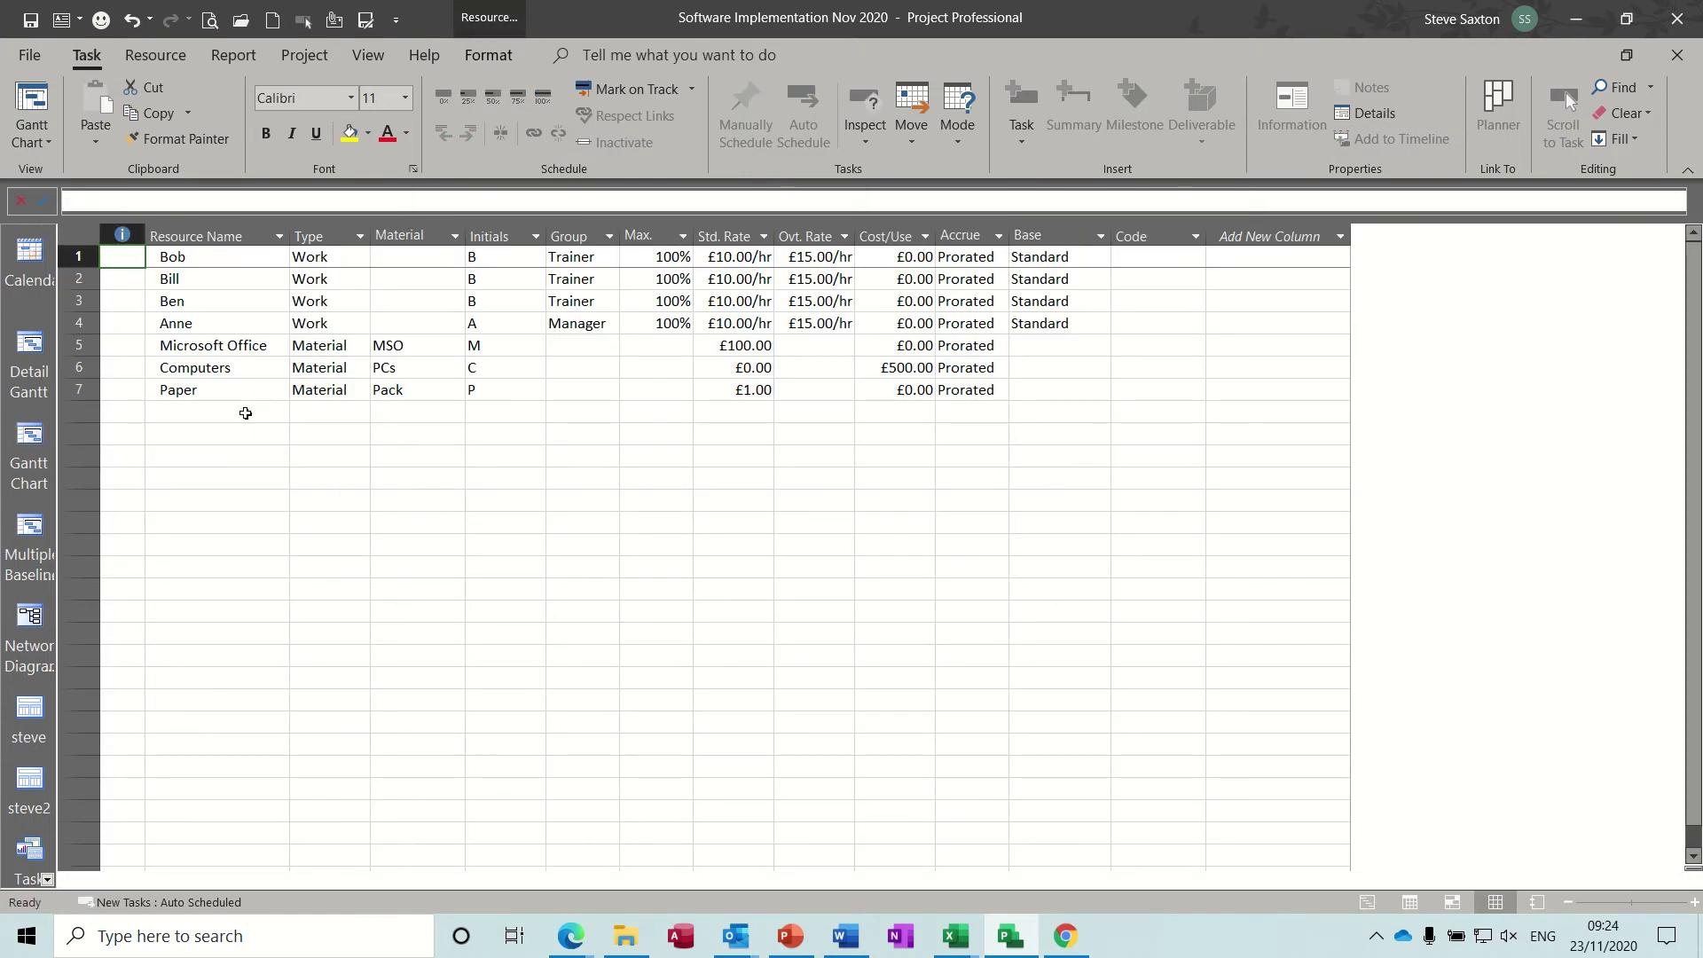
left_click(247, 411)
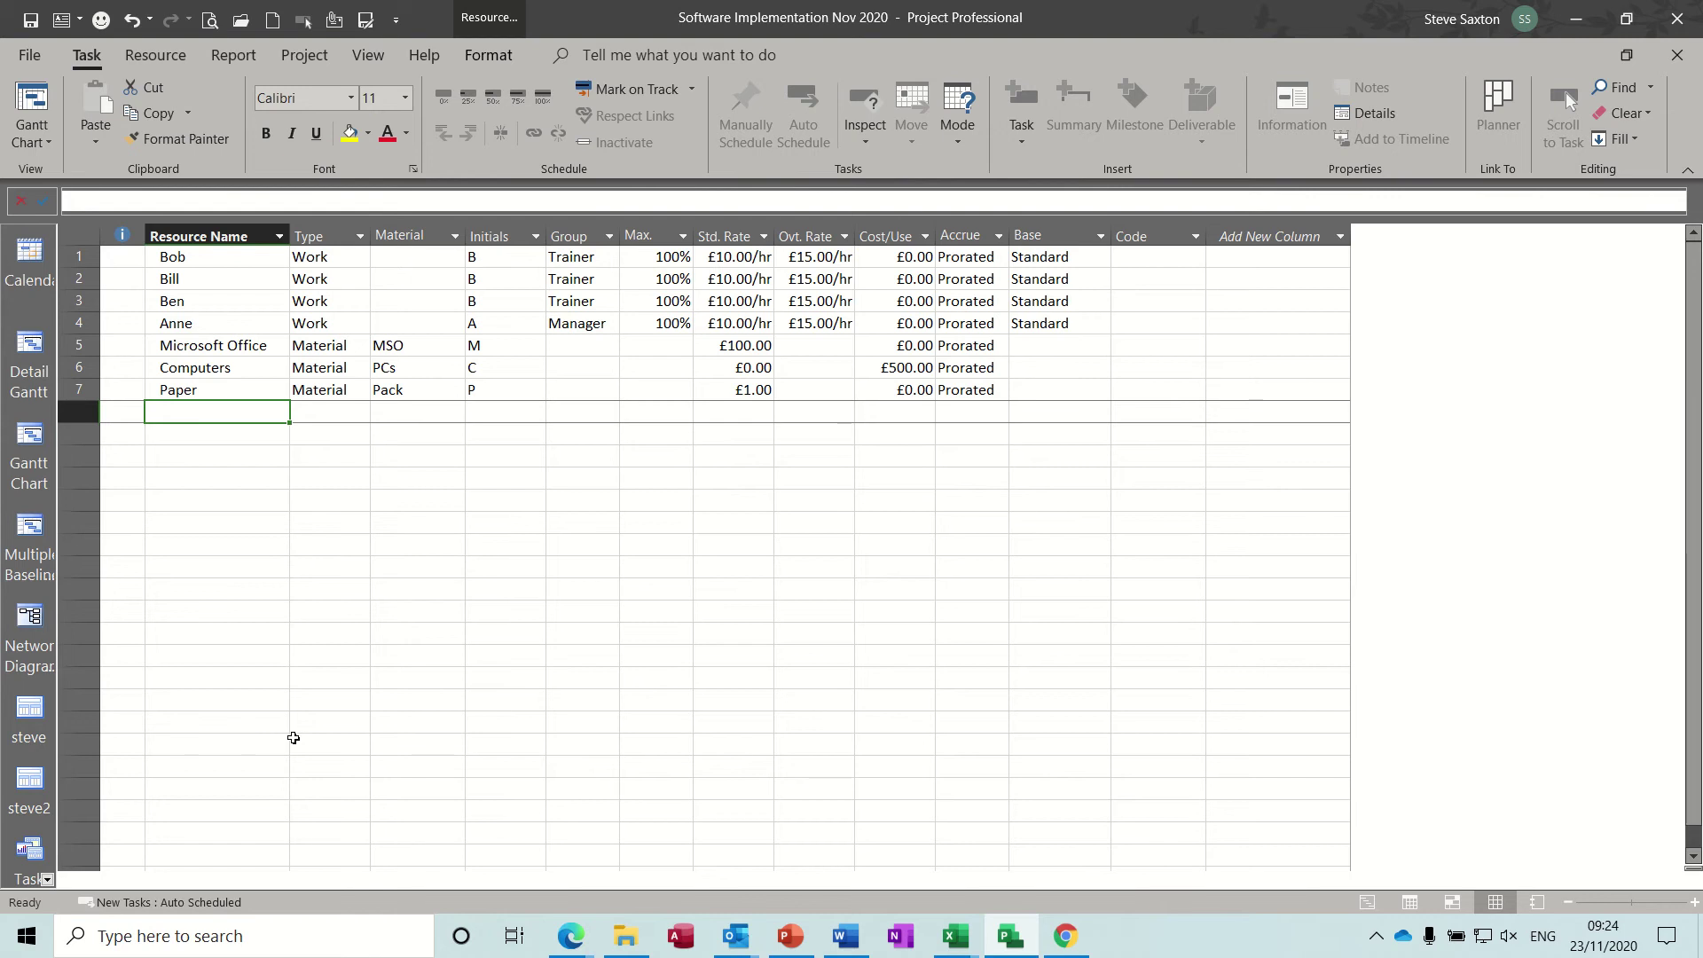
type("Project a")
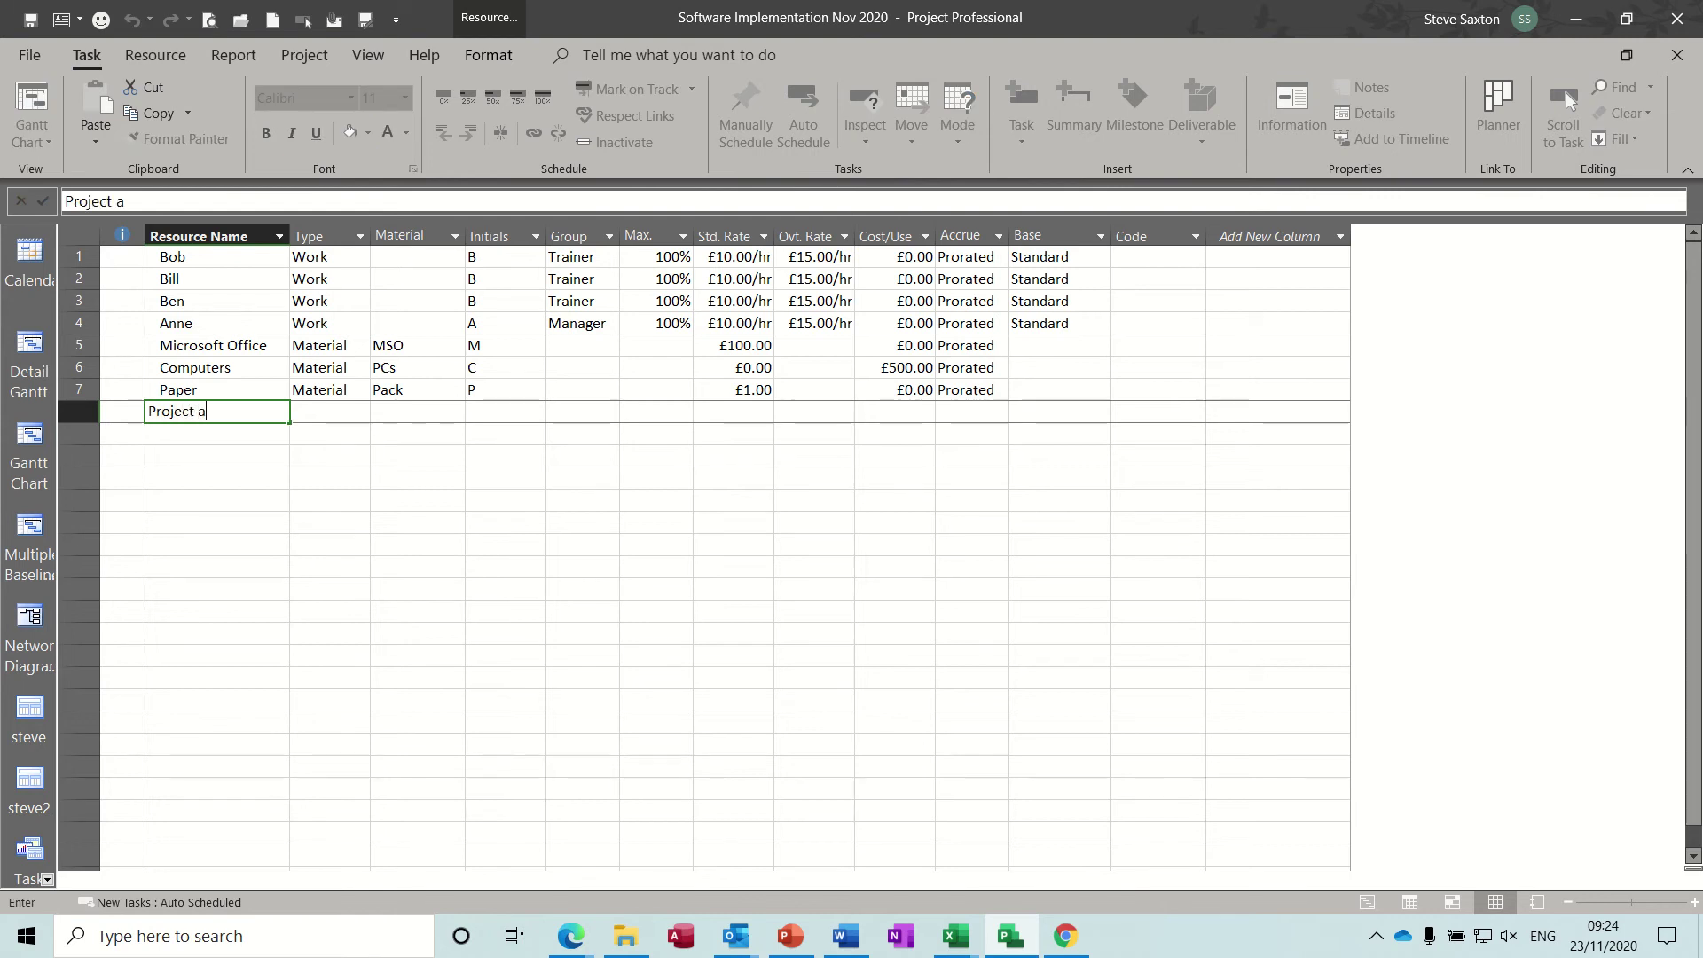
type("Allowancw")
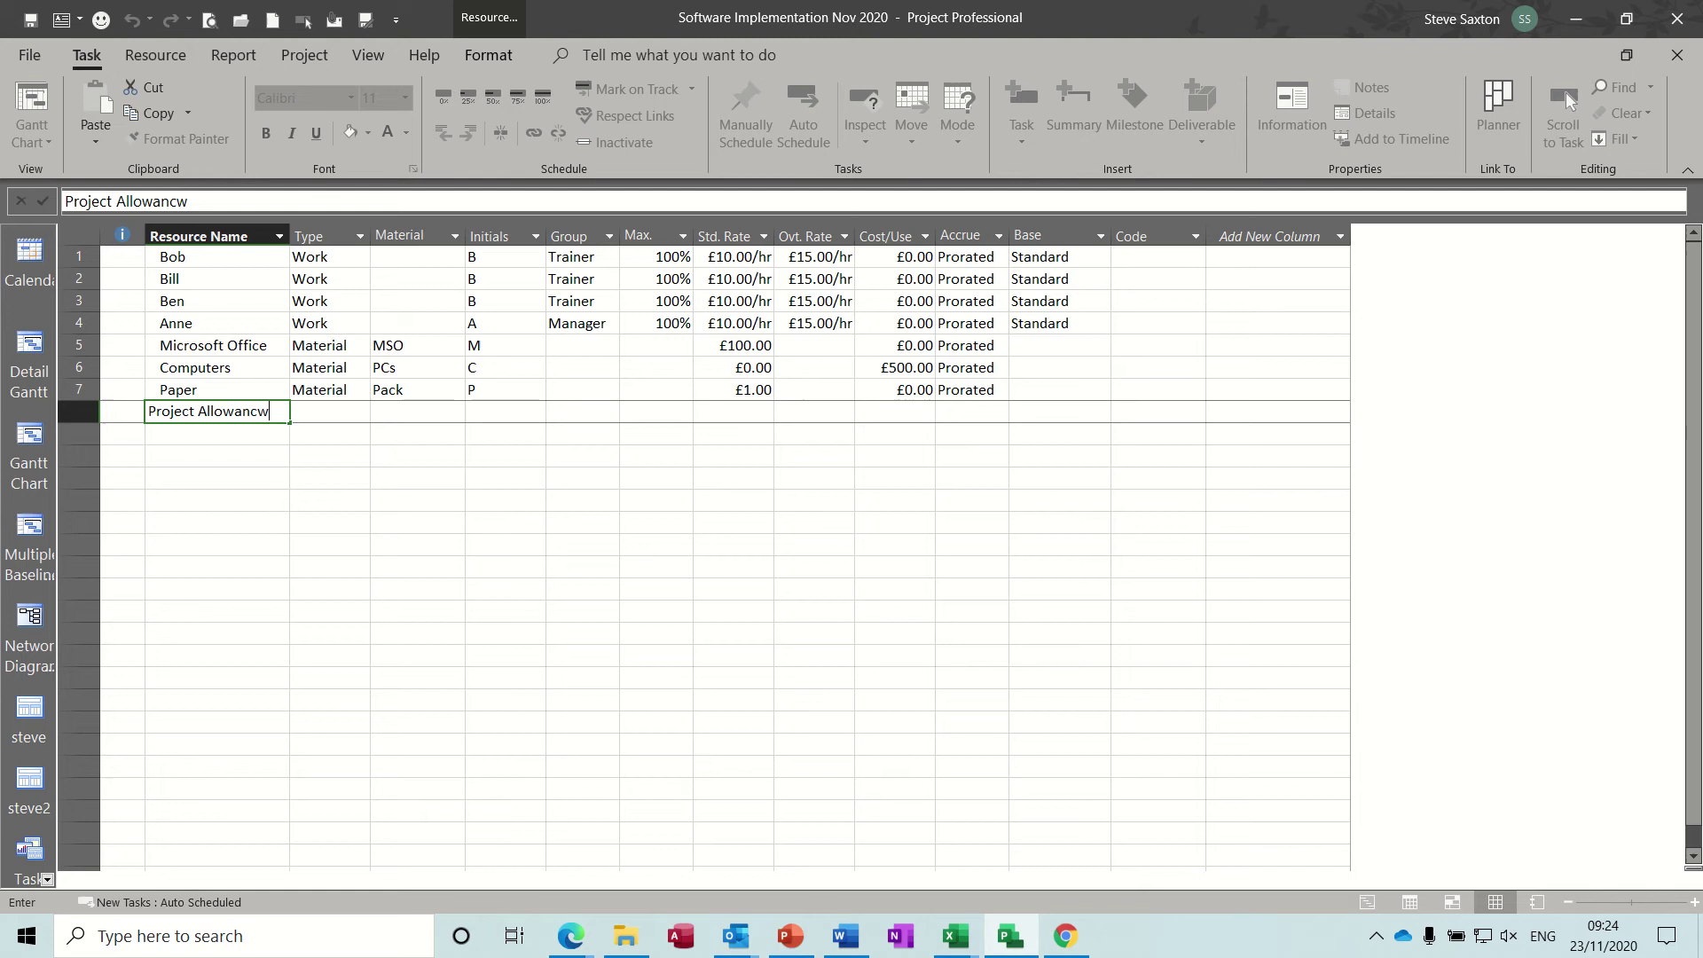
key("BackSpace")
key("BackSpace")
type("ce")
left_click(251, 503)
Set Project Allowance's type to Cost and mark it as a Budget resource
left_click(322, 416)
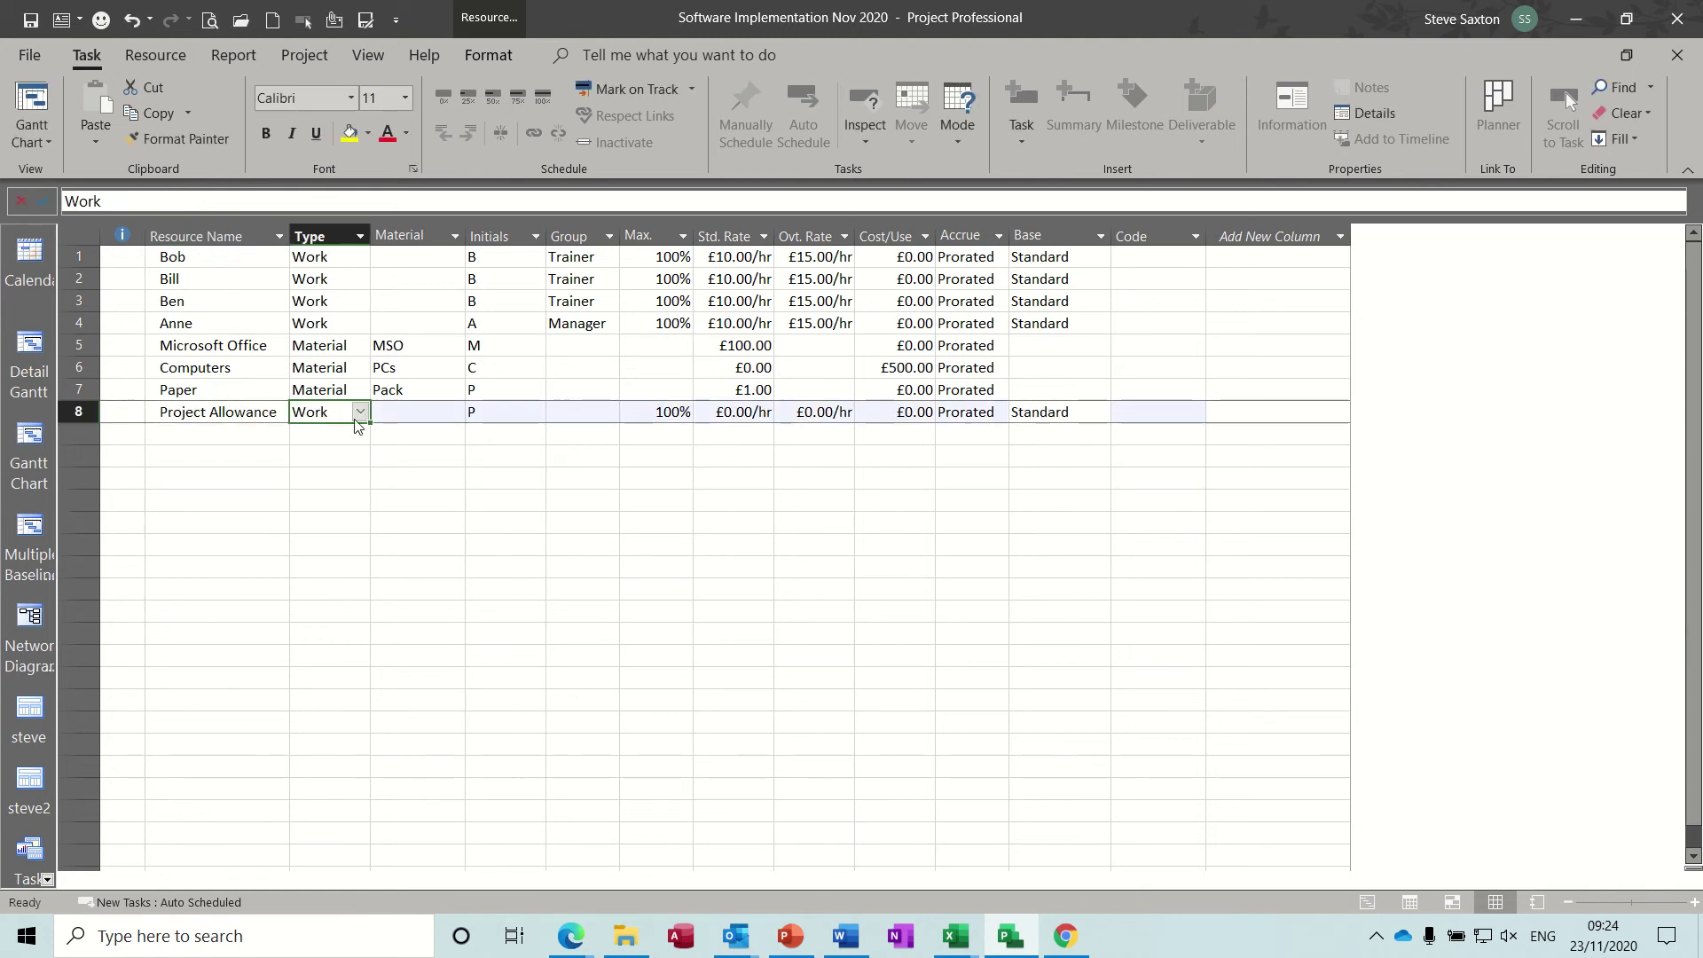
left_click(360, 415)
left_click(339, 468)
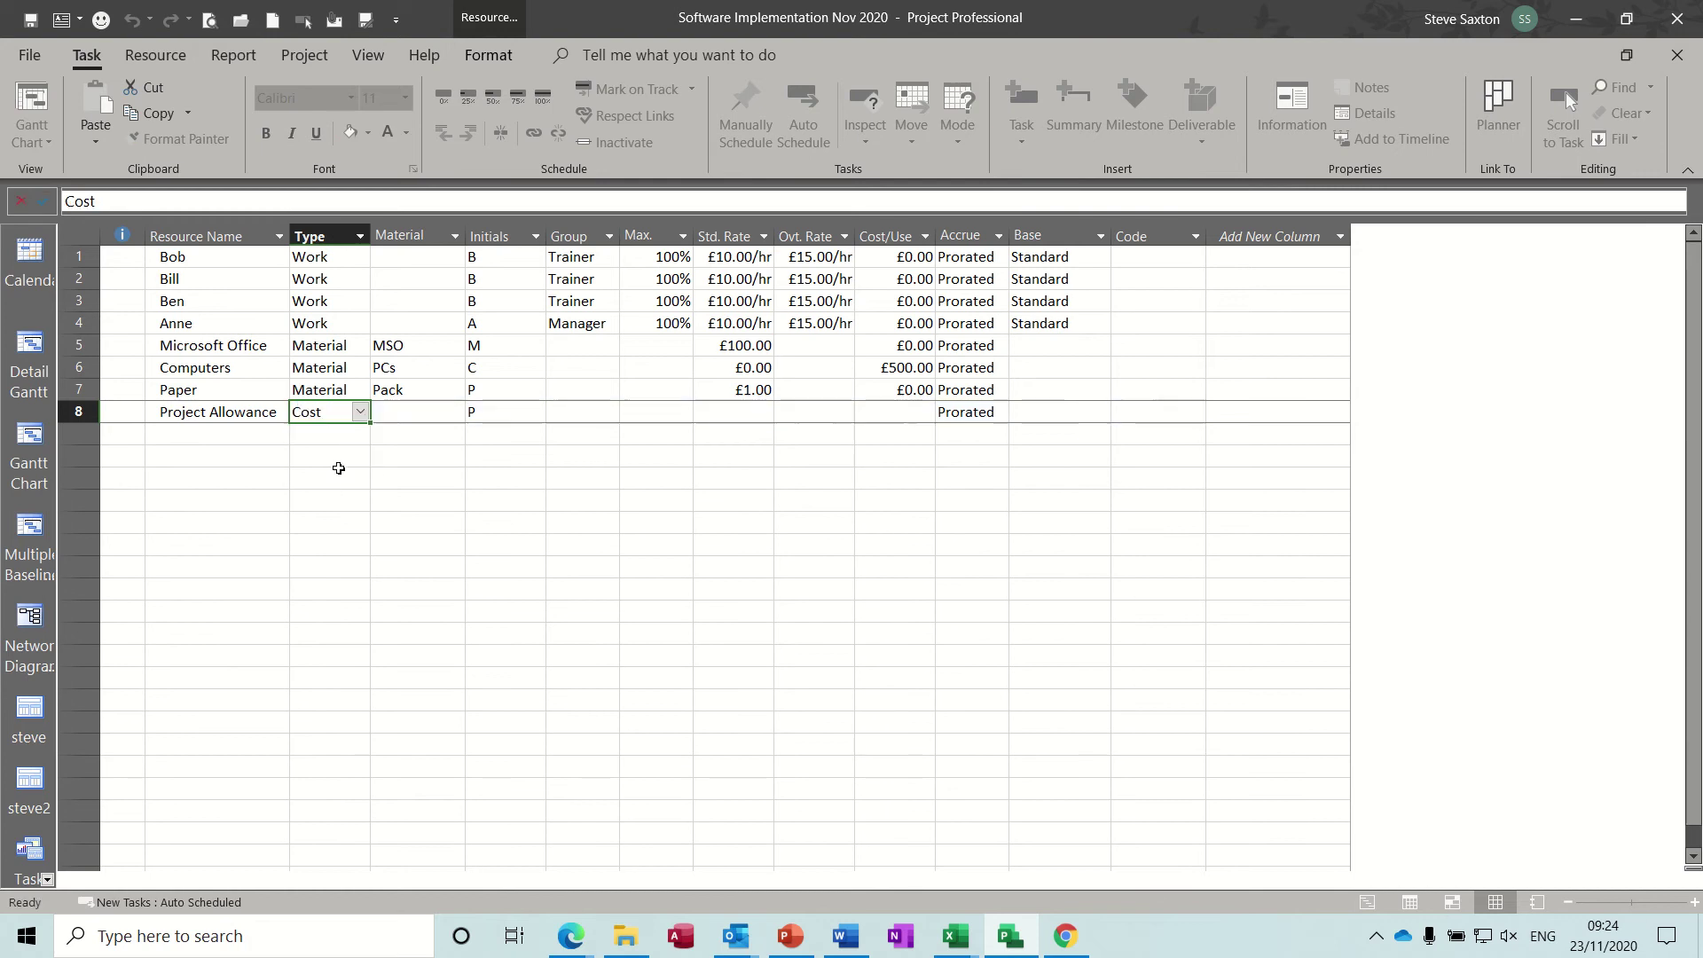
double_click(244, 415)
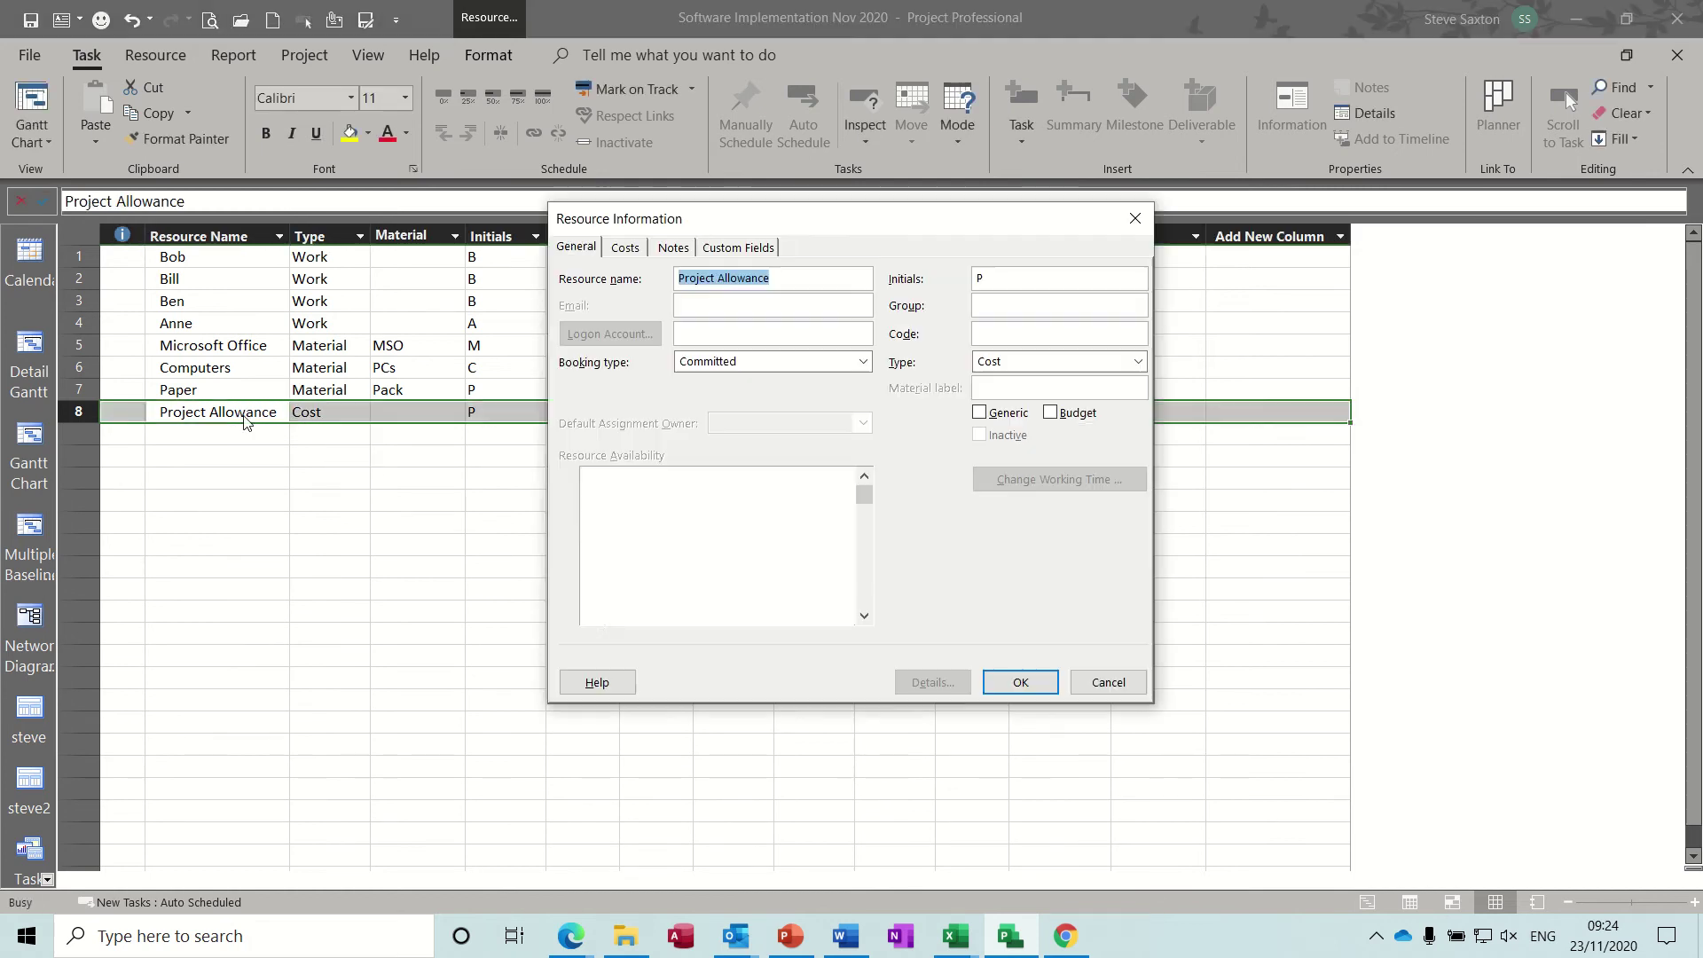
left_click(1064, 422)
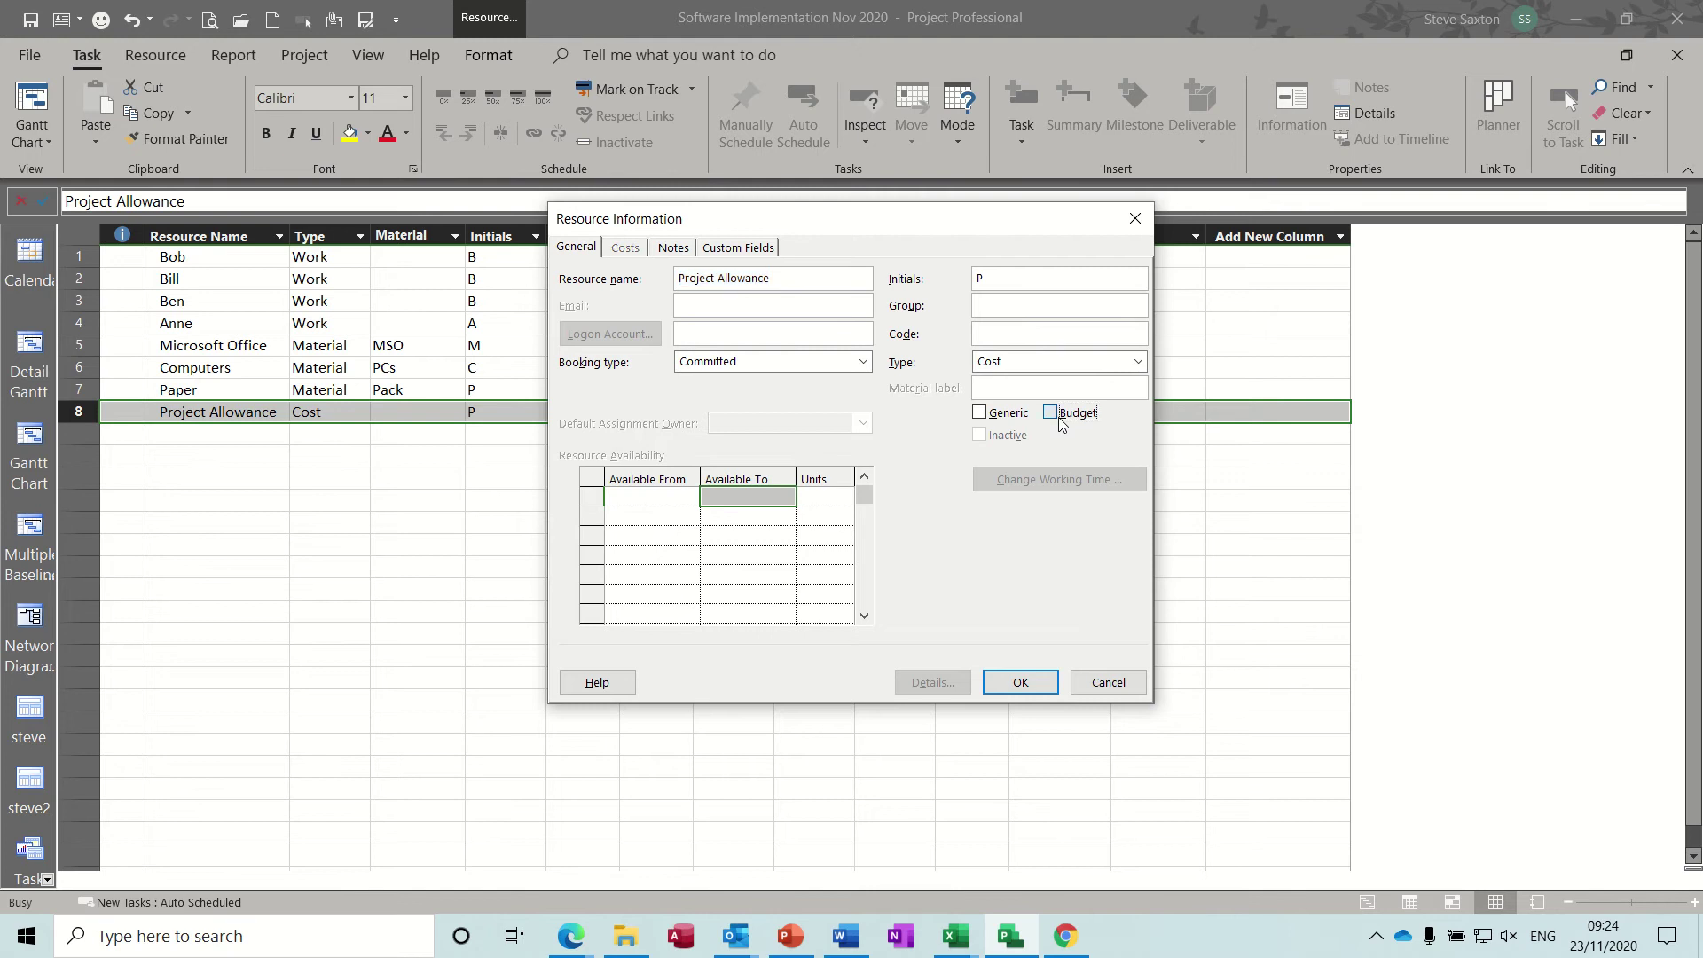
left_click(1020, 684)
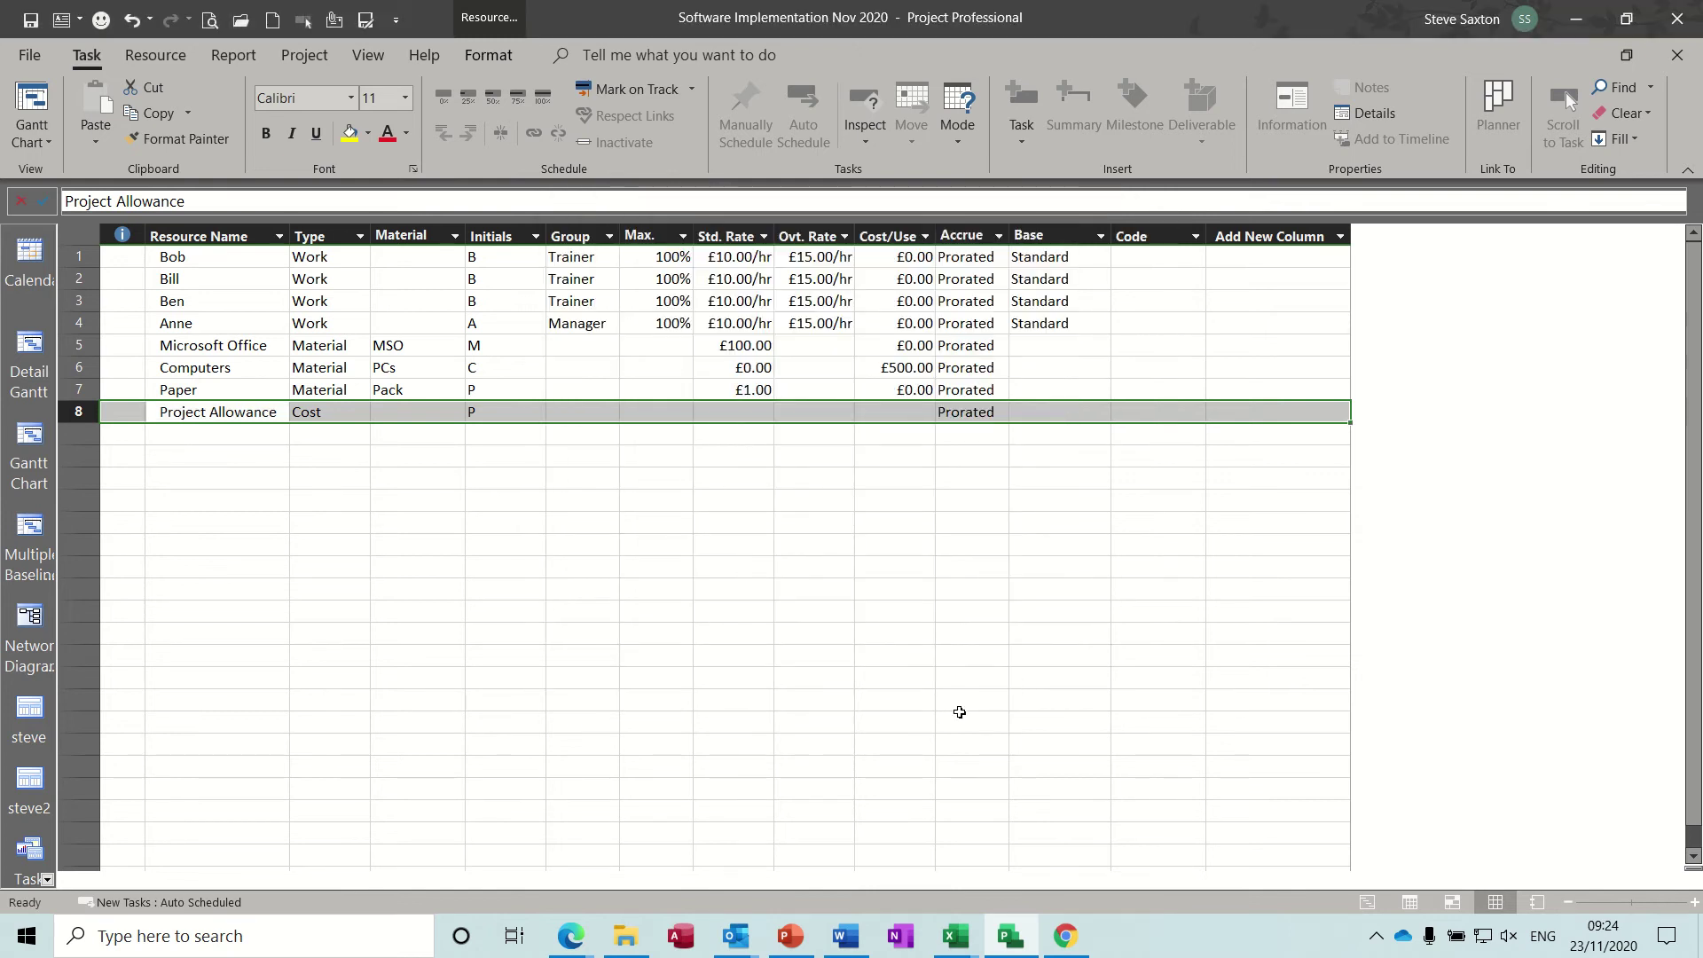
Return to the Gantt Chart and open Assign Resources for the Software Implementation summary task
left_click(1367, 902)
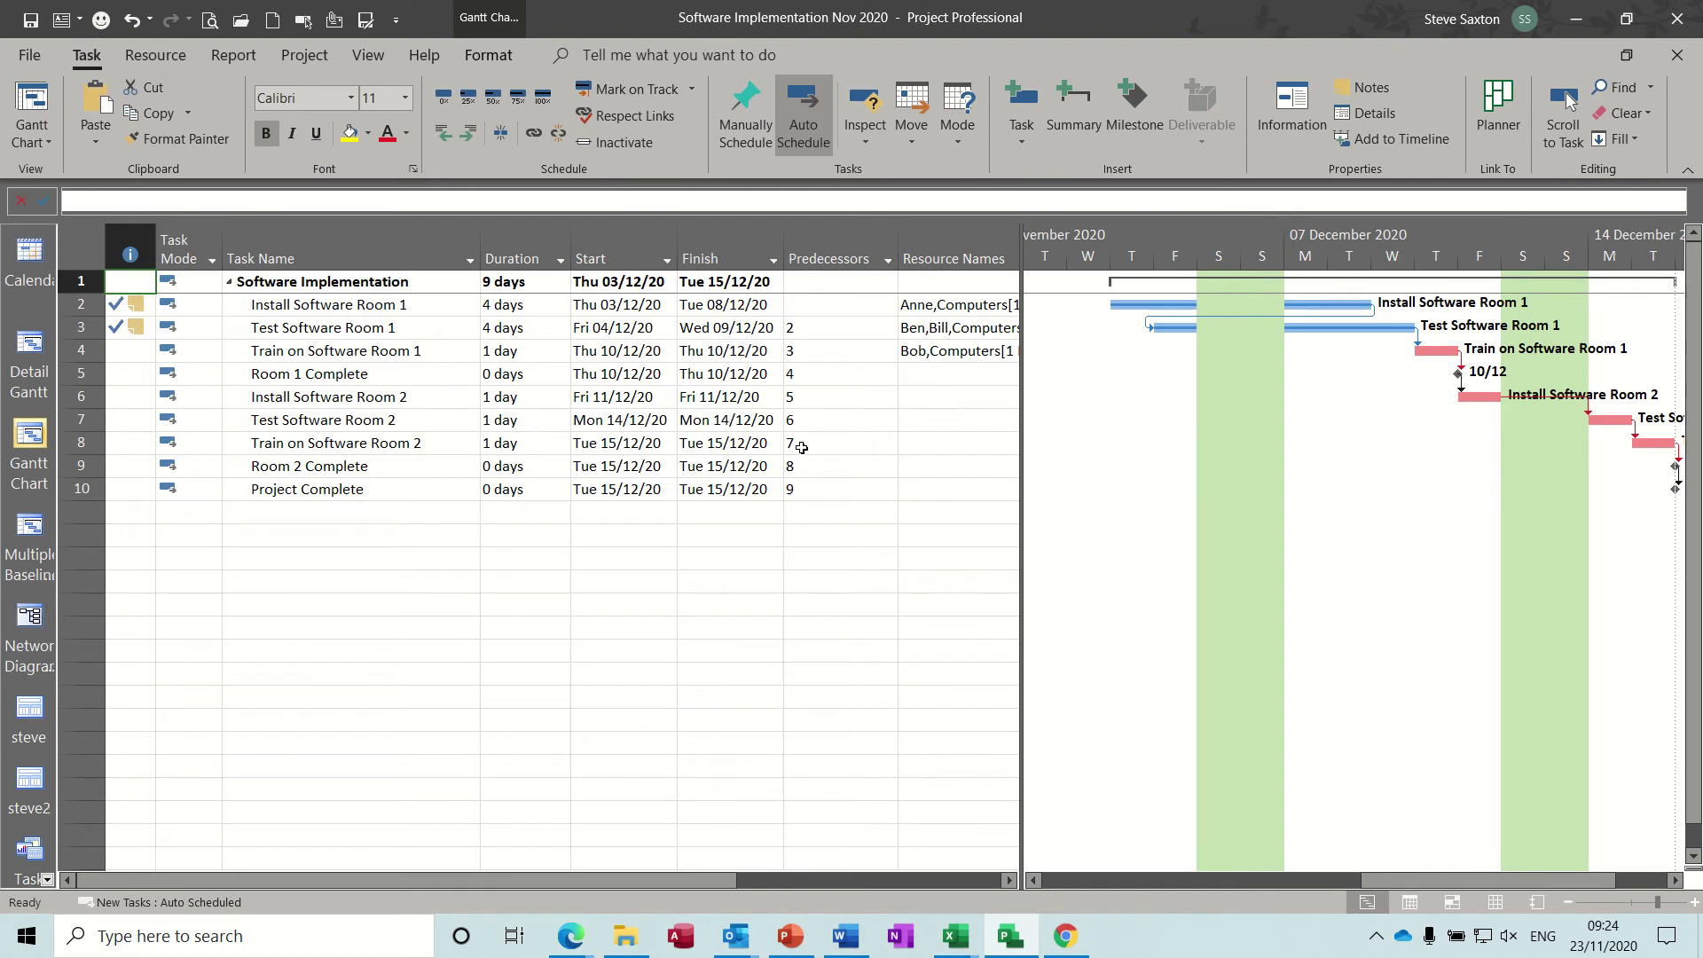
left_click(403, 283)
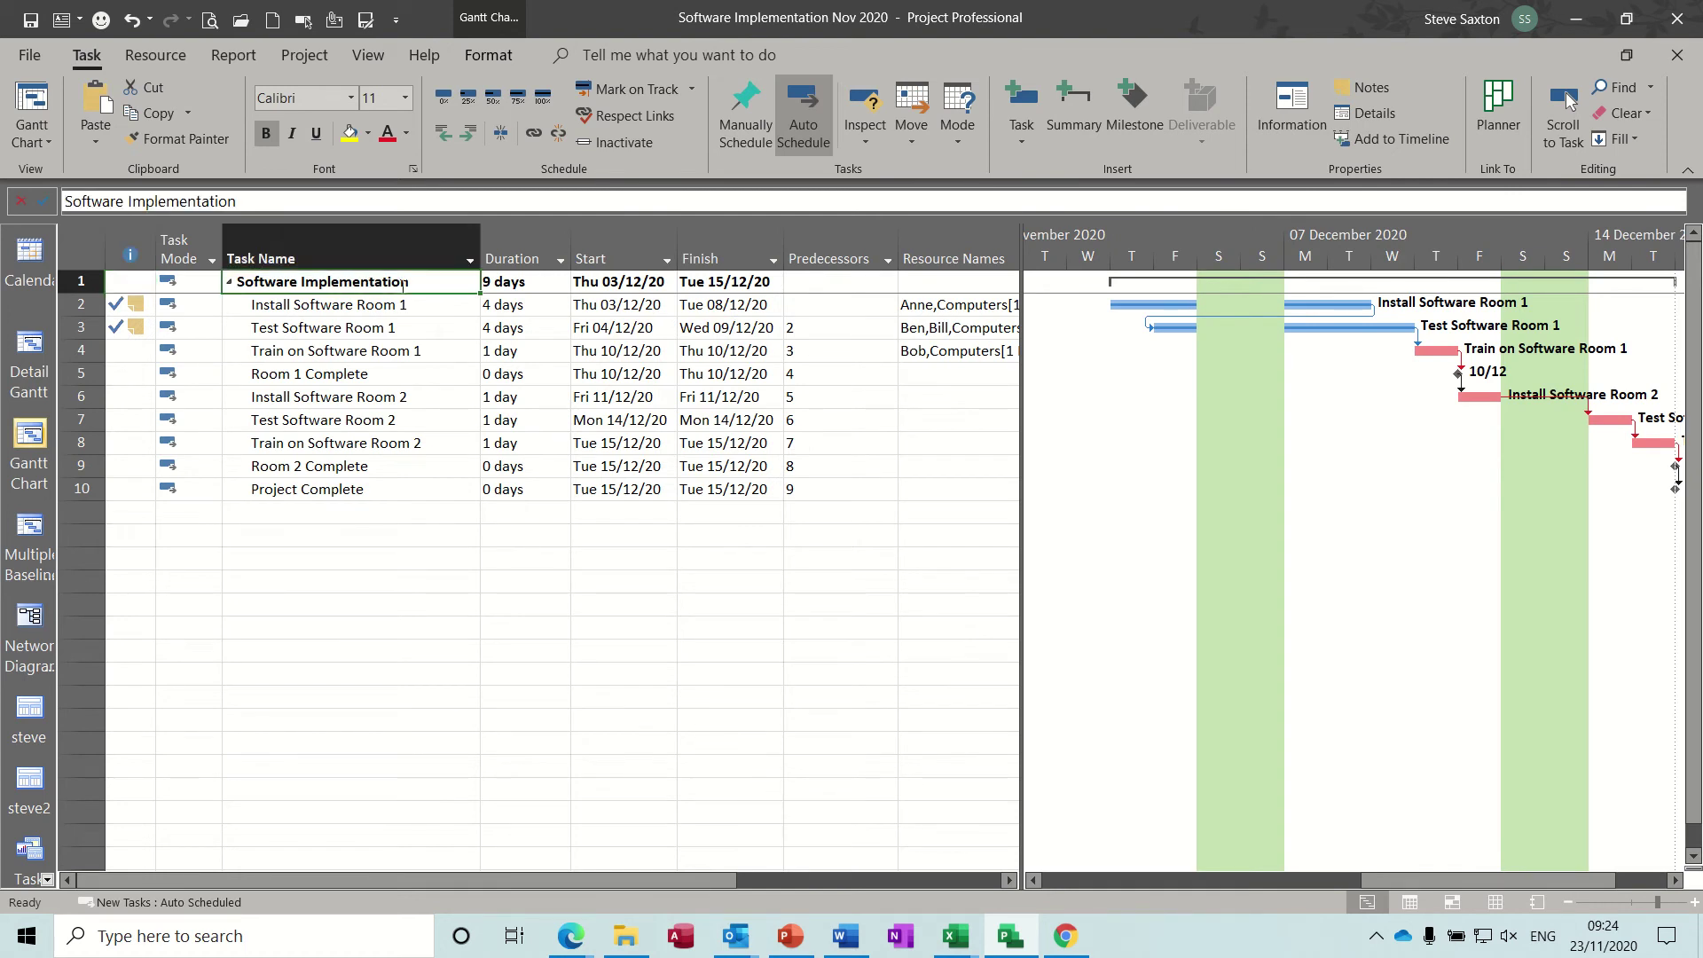
left_click(156, 55)
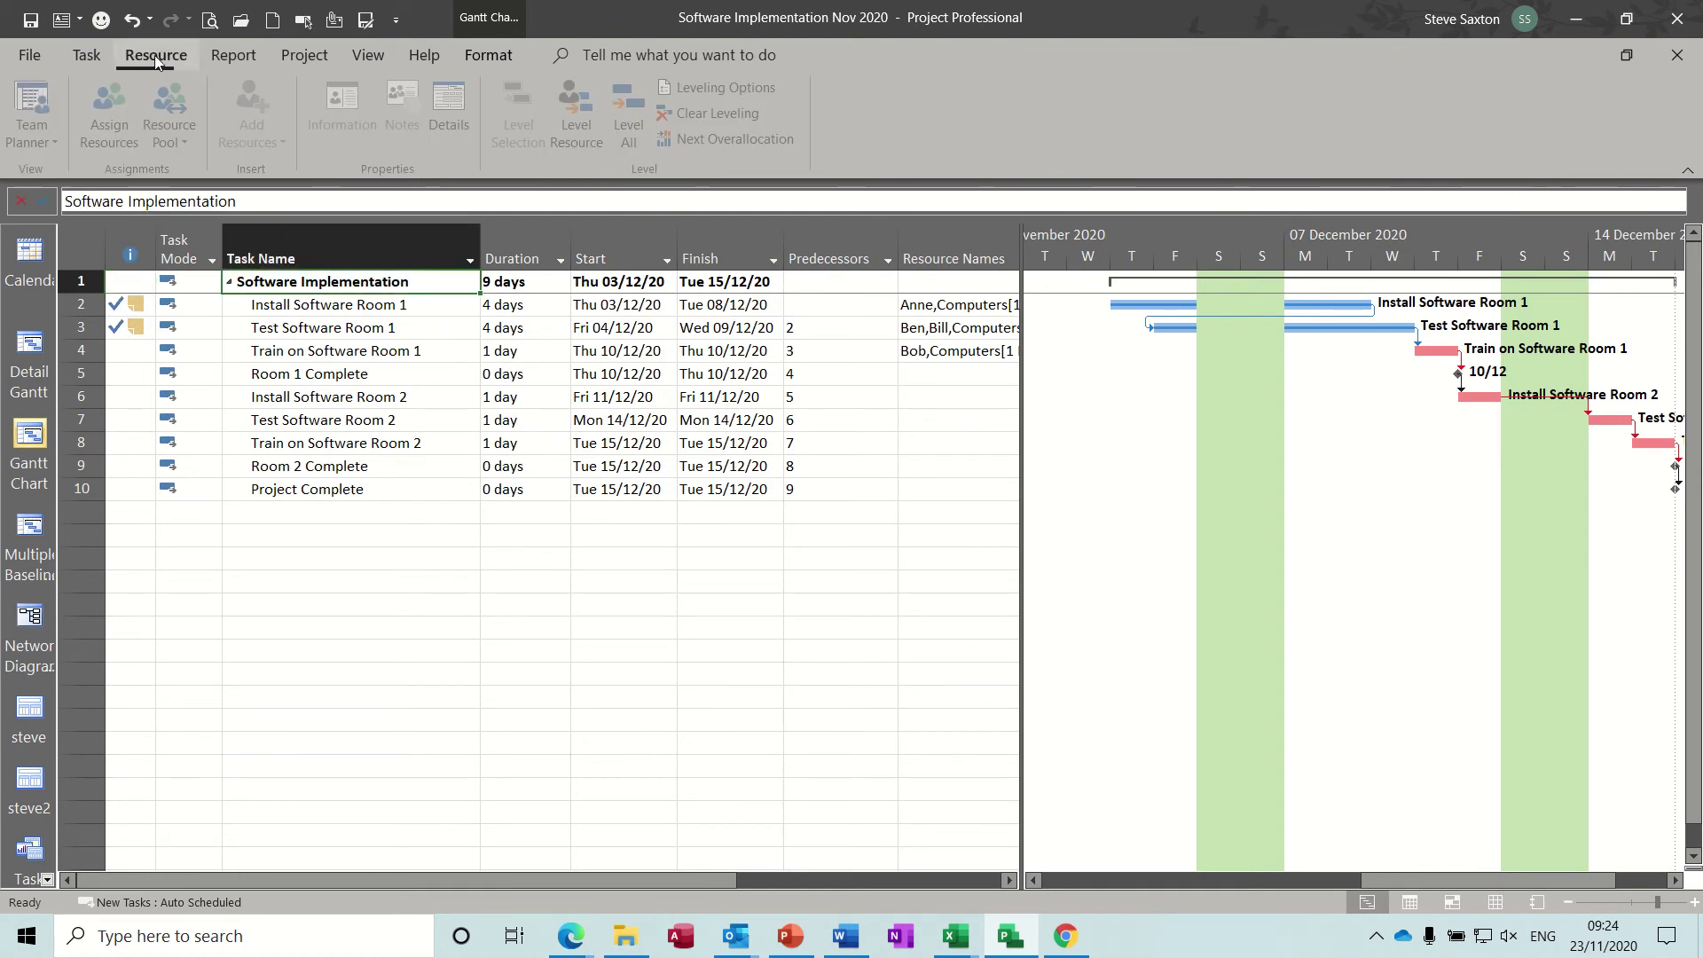
left_click(119, 102)
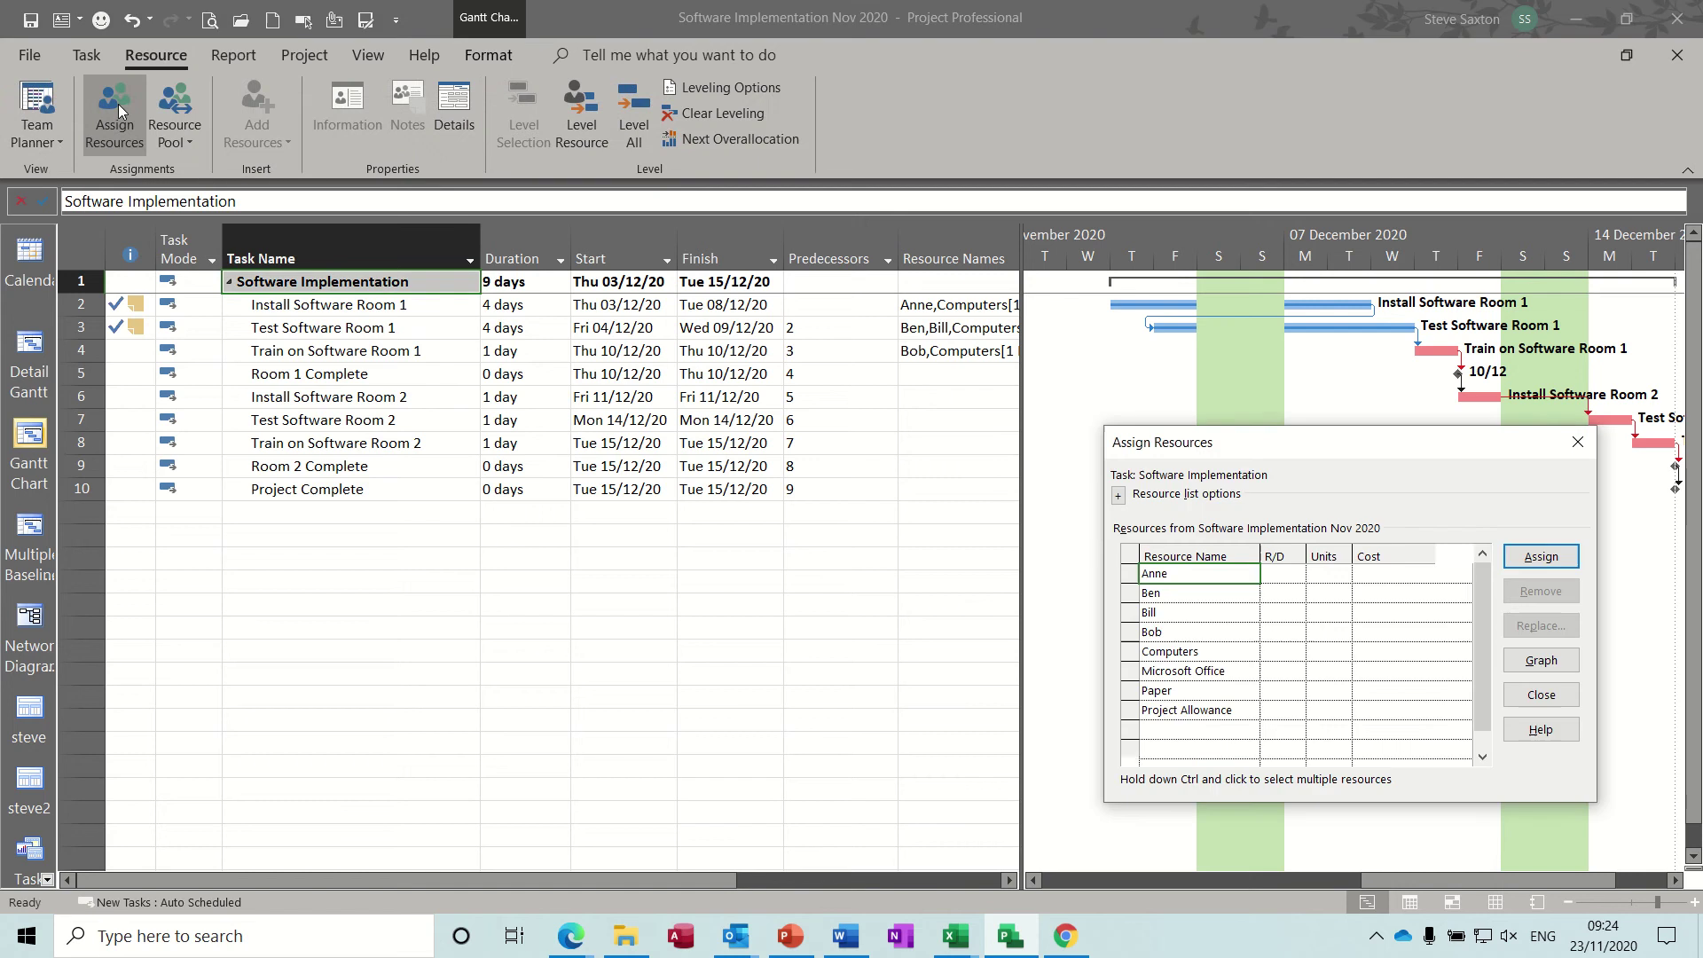
Select Project Allowance and review resource assignments on the Room 1 and Room 2 tasks
left_click(1188, 709)
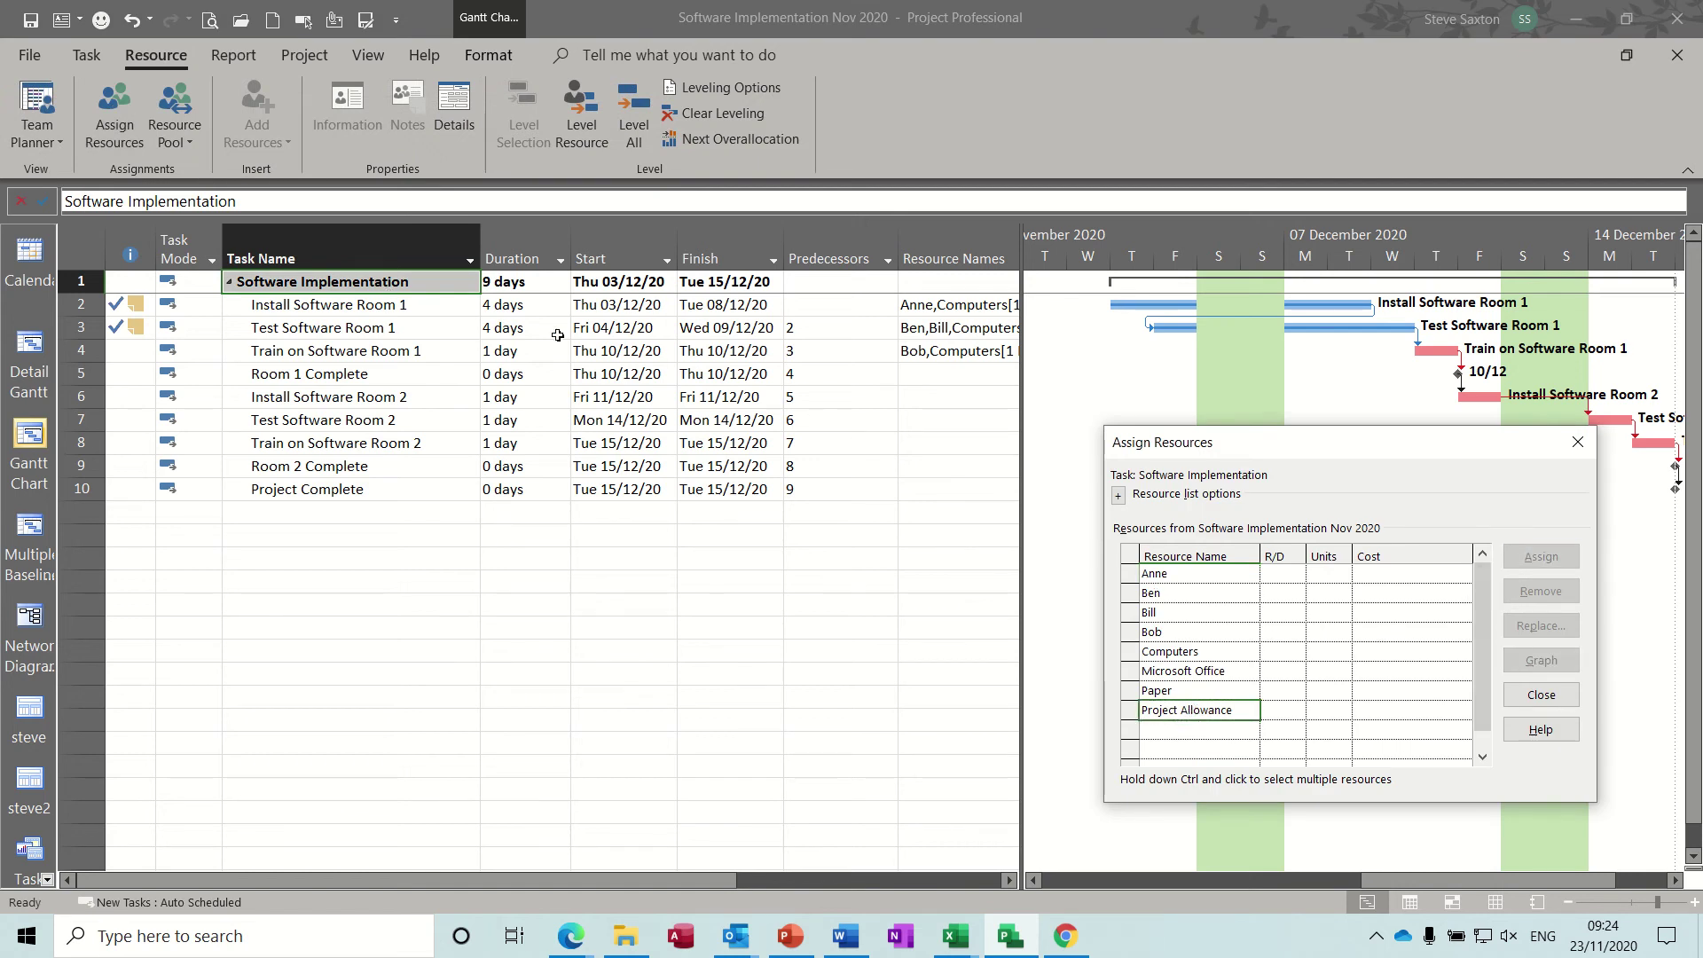
left_click(372, 307)
left_click(370, 352)
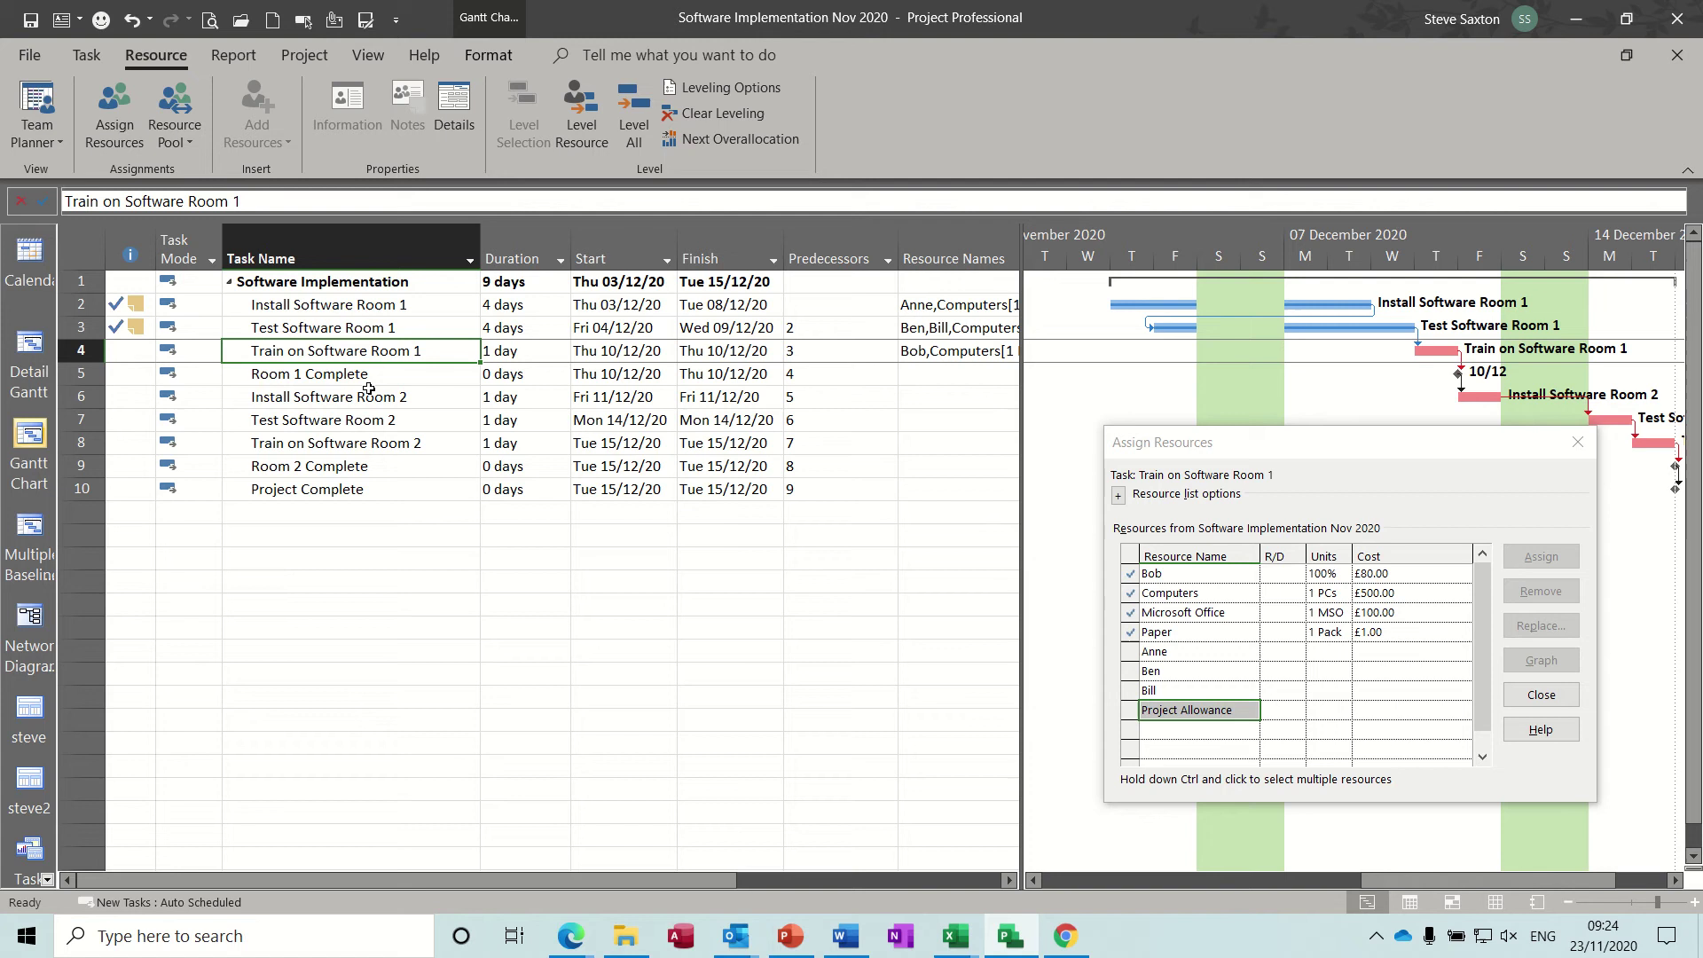
left_click(370, 397)
left_click(370, 420)
left_click(391, 467)
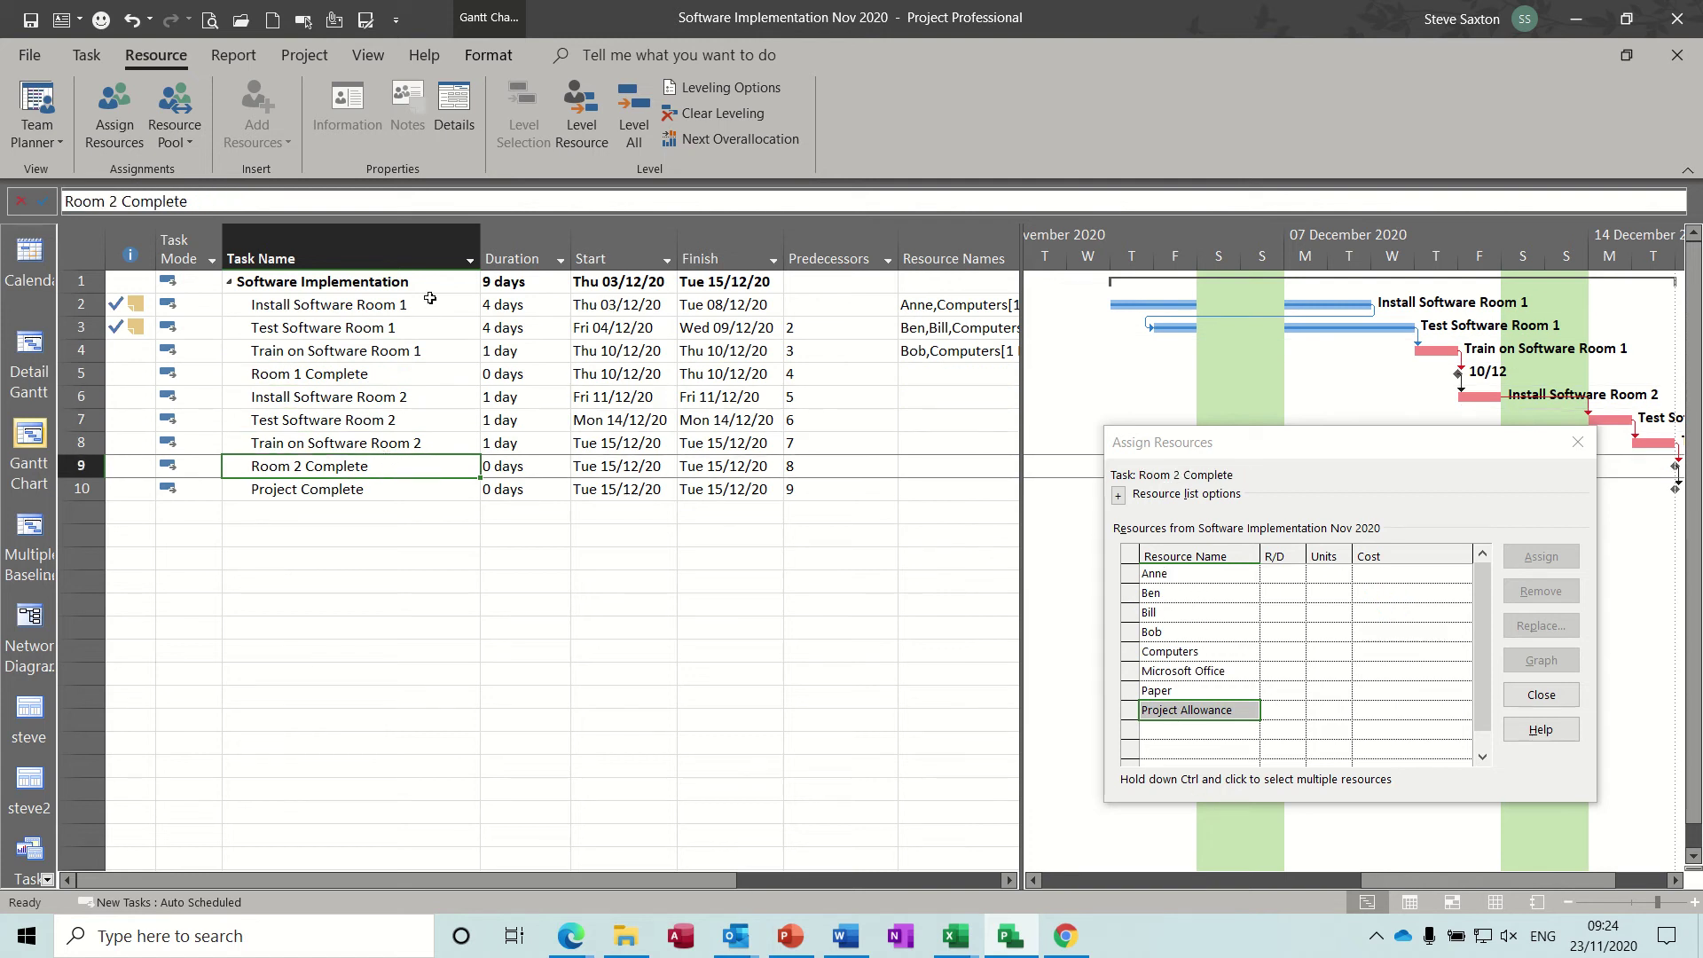
left_click(374, 283)
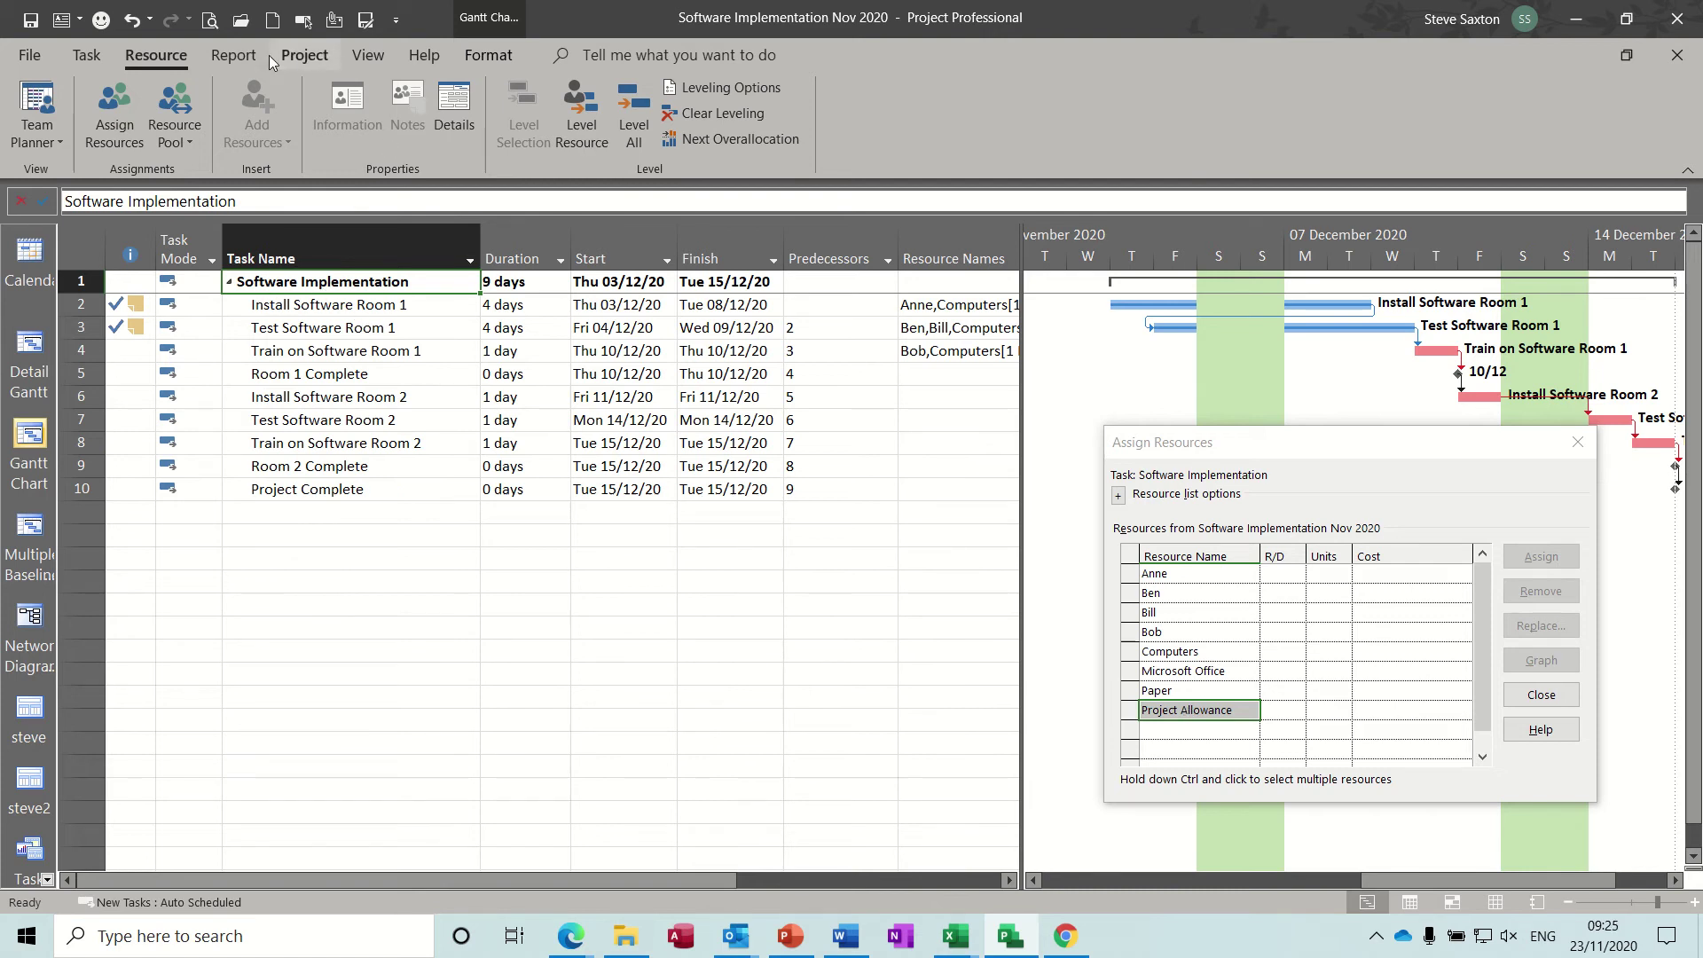
left_click(88, 60)
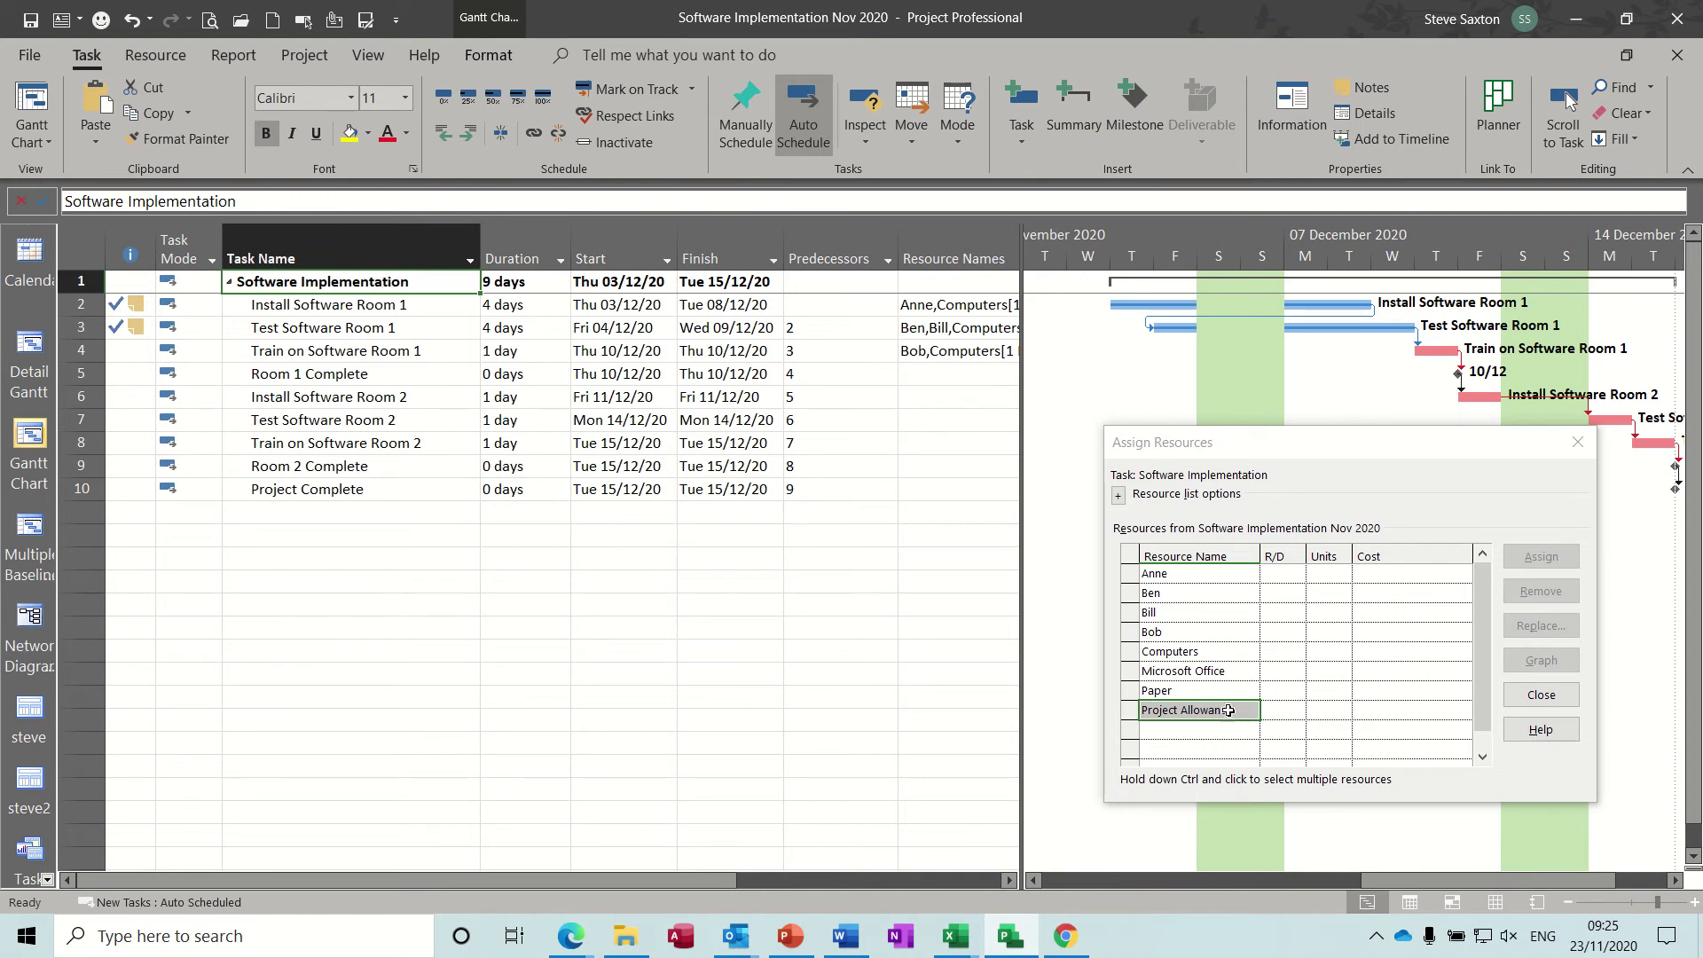
Display the Project Summary Task row, assign Project Allowance to it, and close Assign Resources
left_click(494, 62)
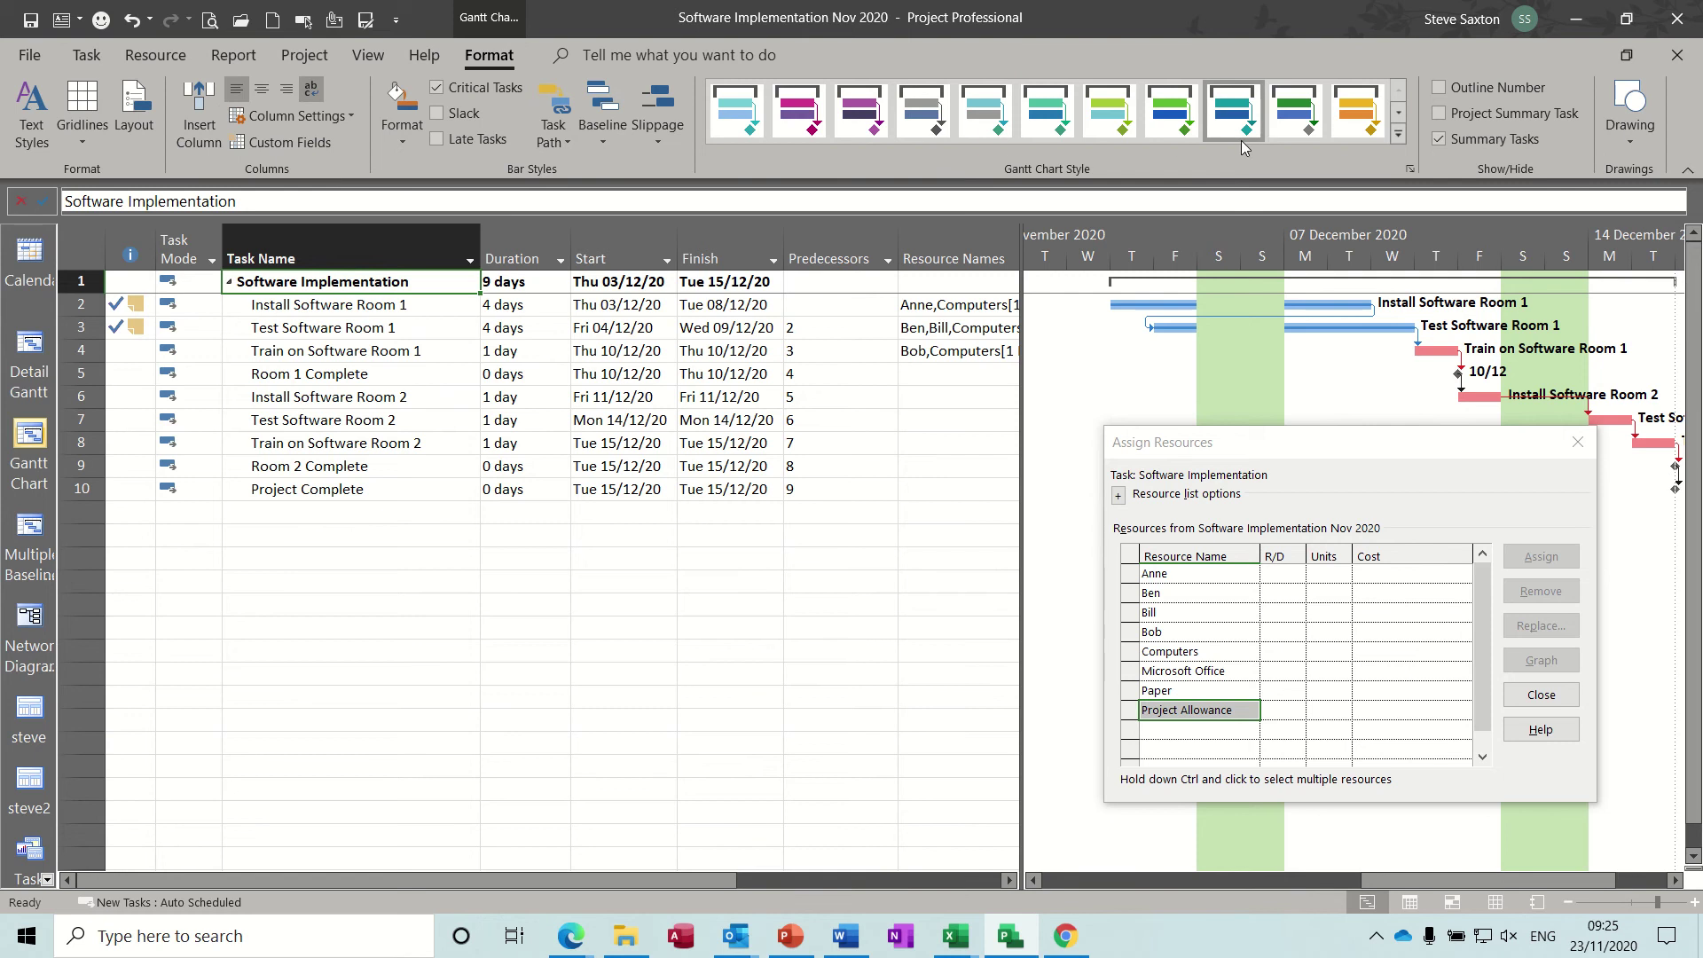
left_click(1439, 115)
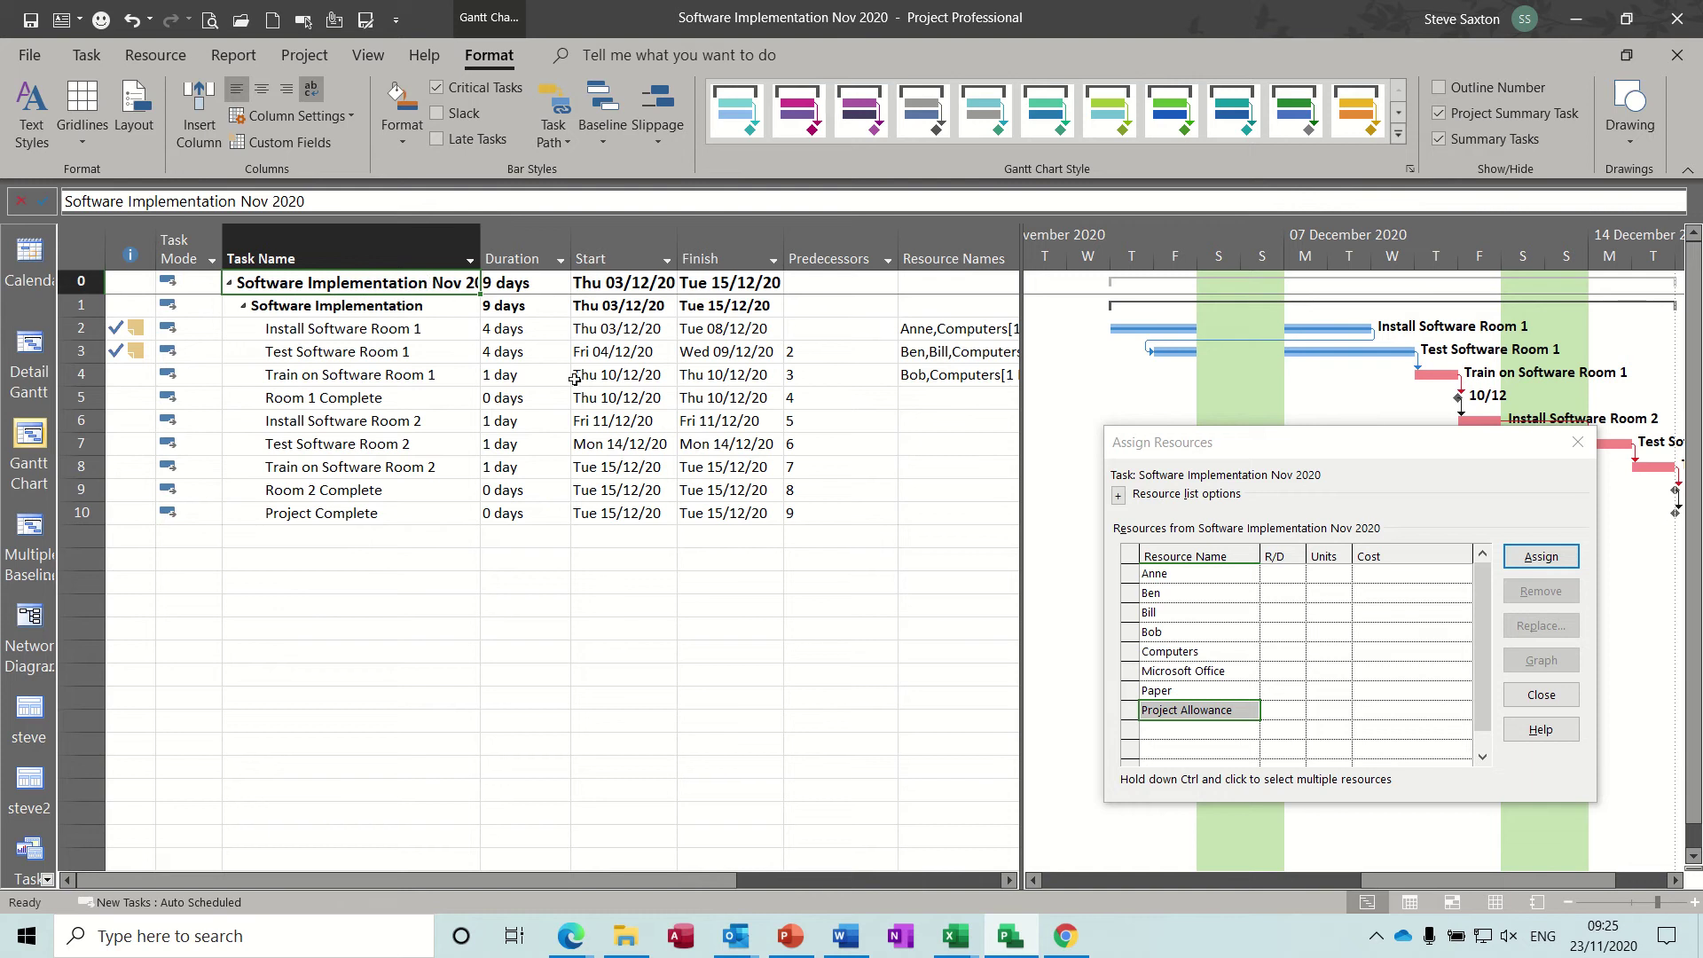
left_click(1540, 559)
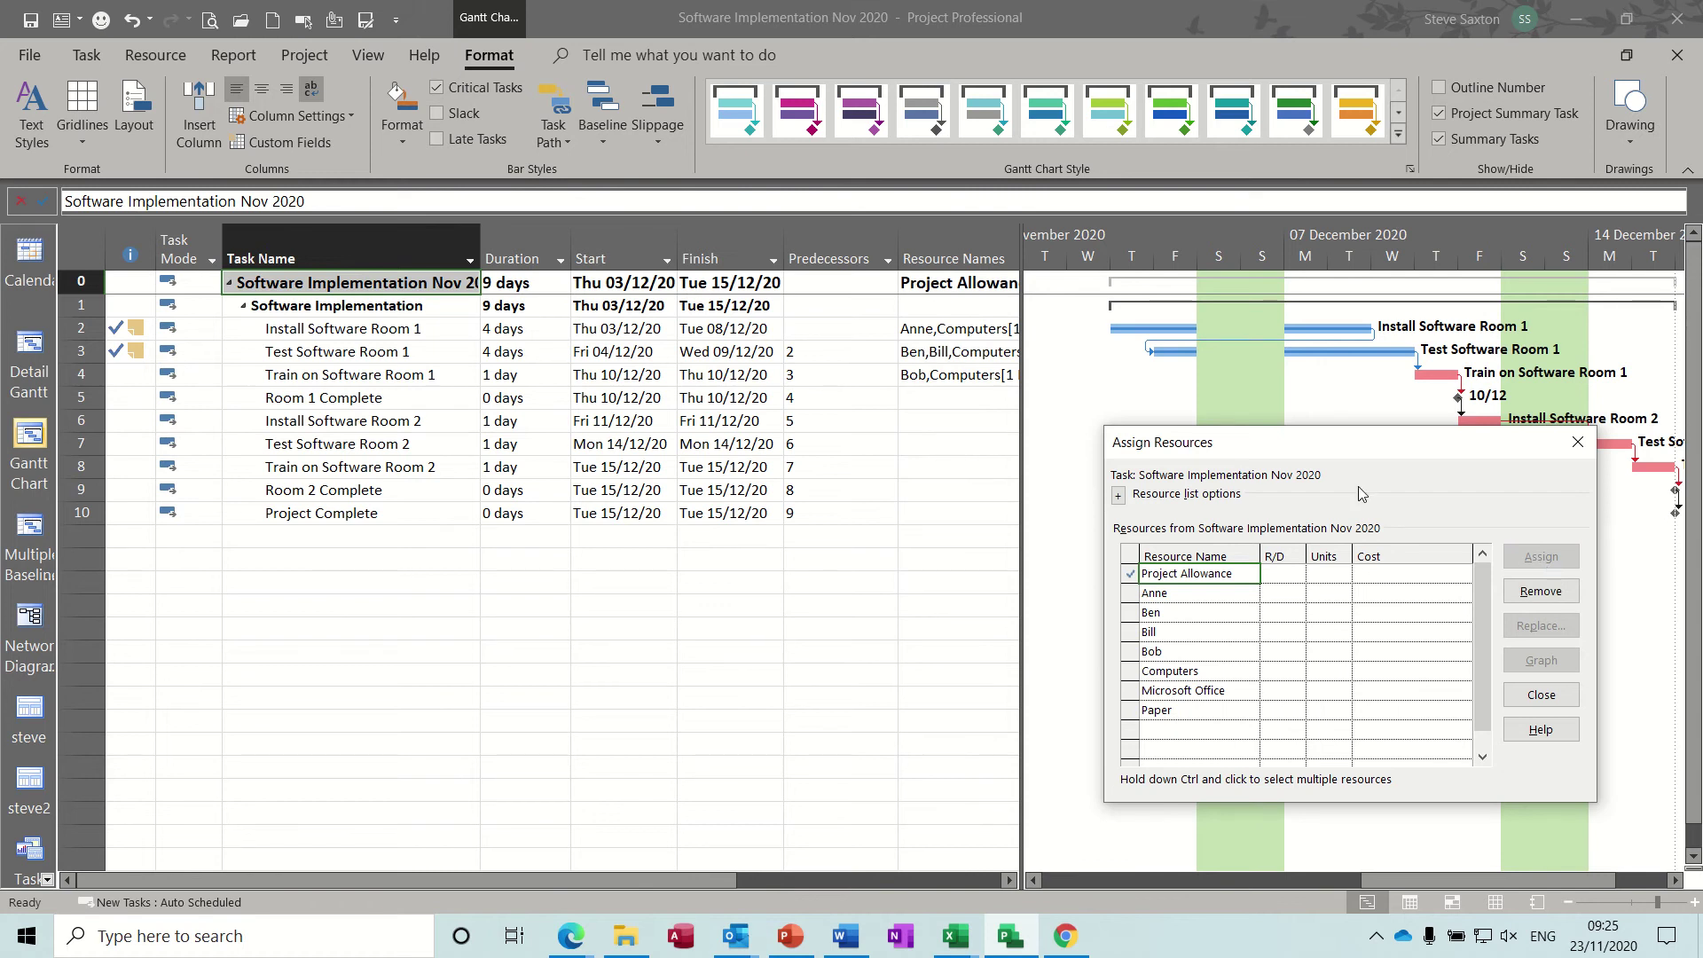
left_click(1577, 441)
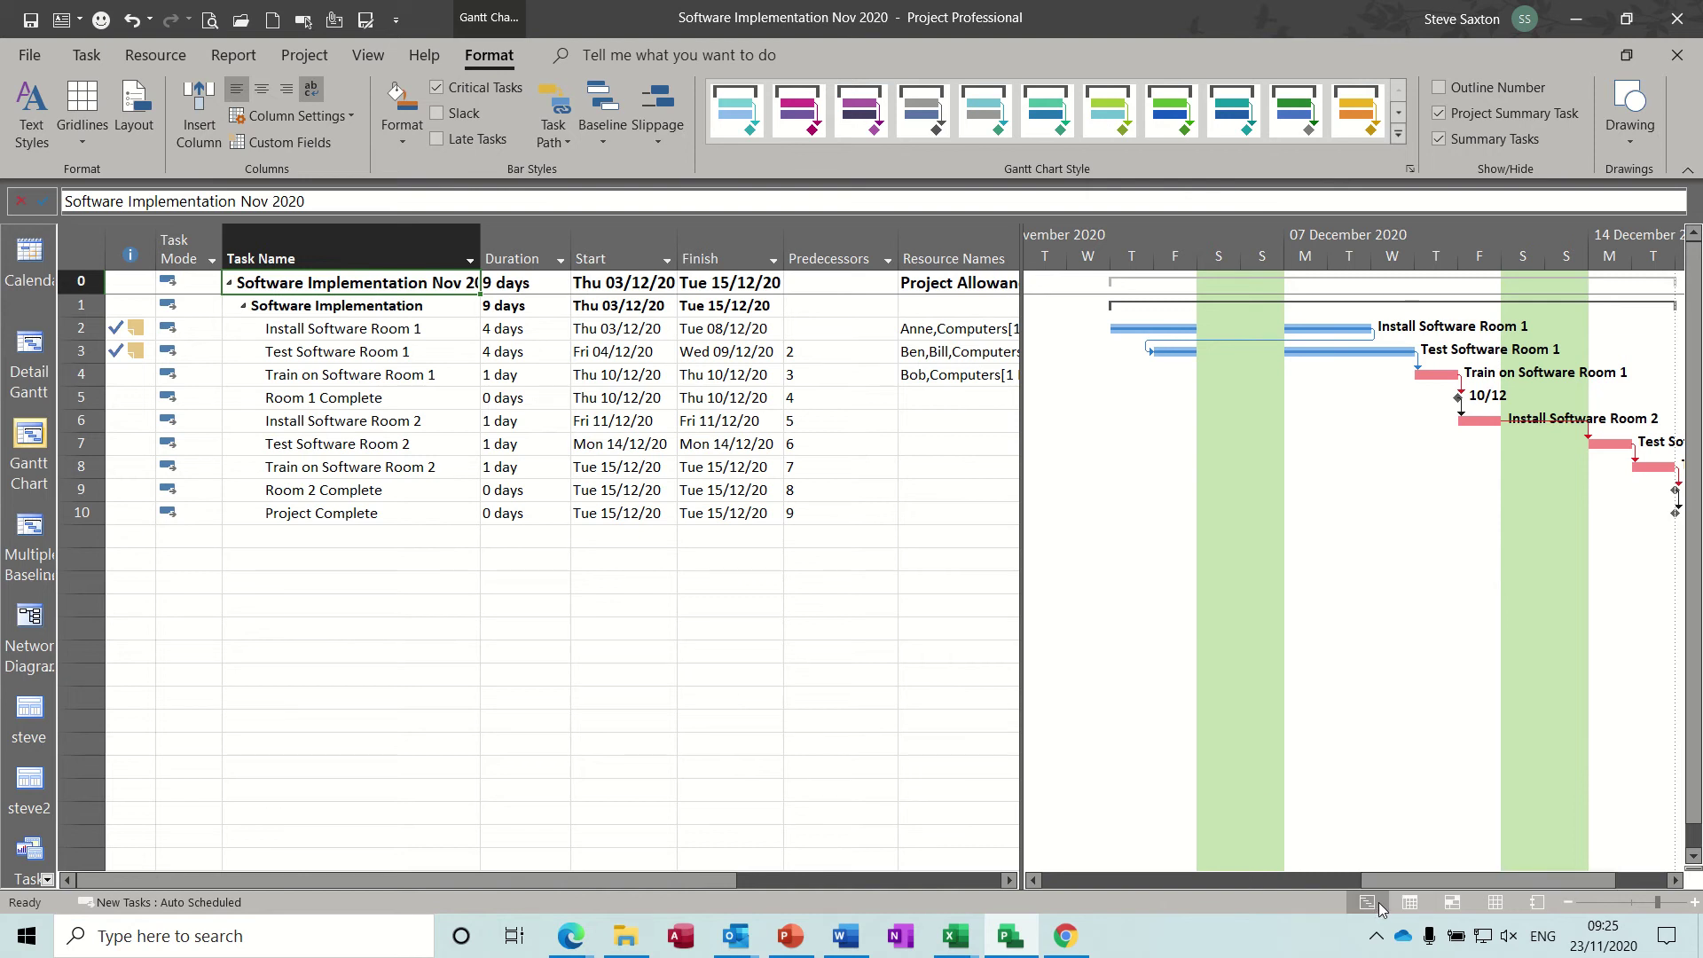
In the Task Usage view, add a Budget Cost column to the table
left_click(1410, 902)
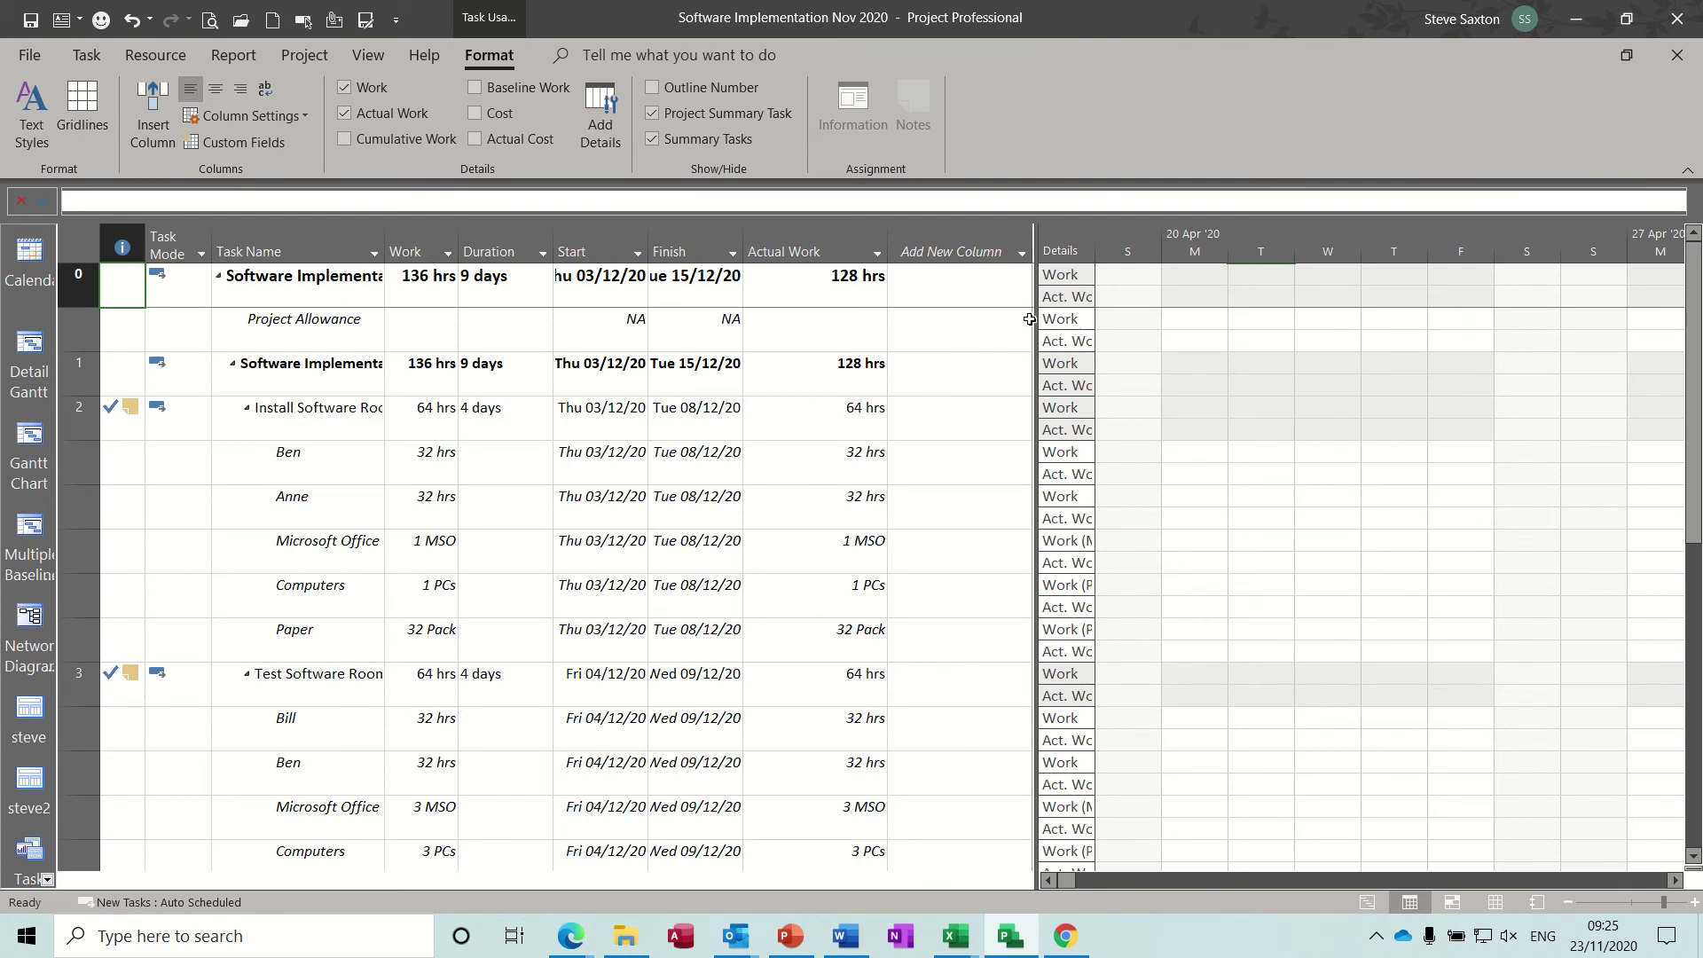
left_click_drag(1038, 322, 1260, 321)
left_click(937, 238)
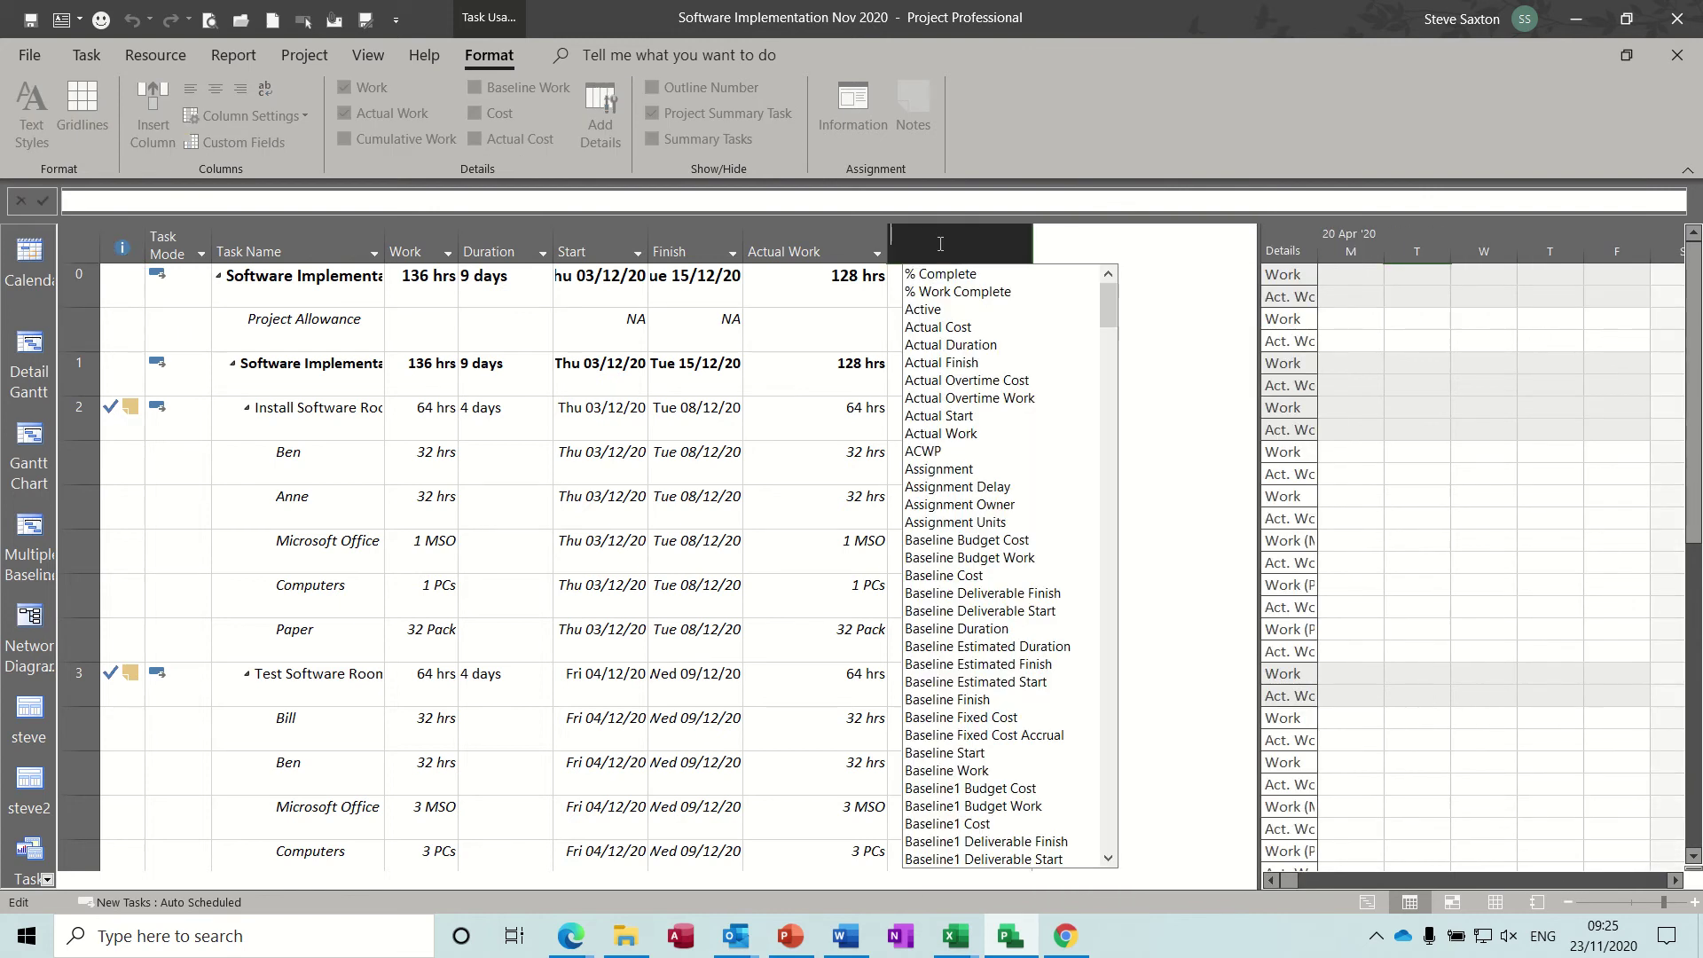
type("budget Cost")
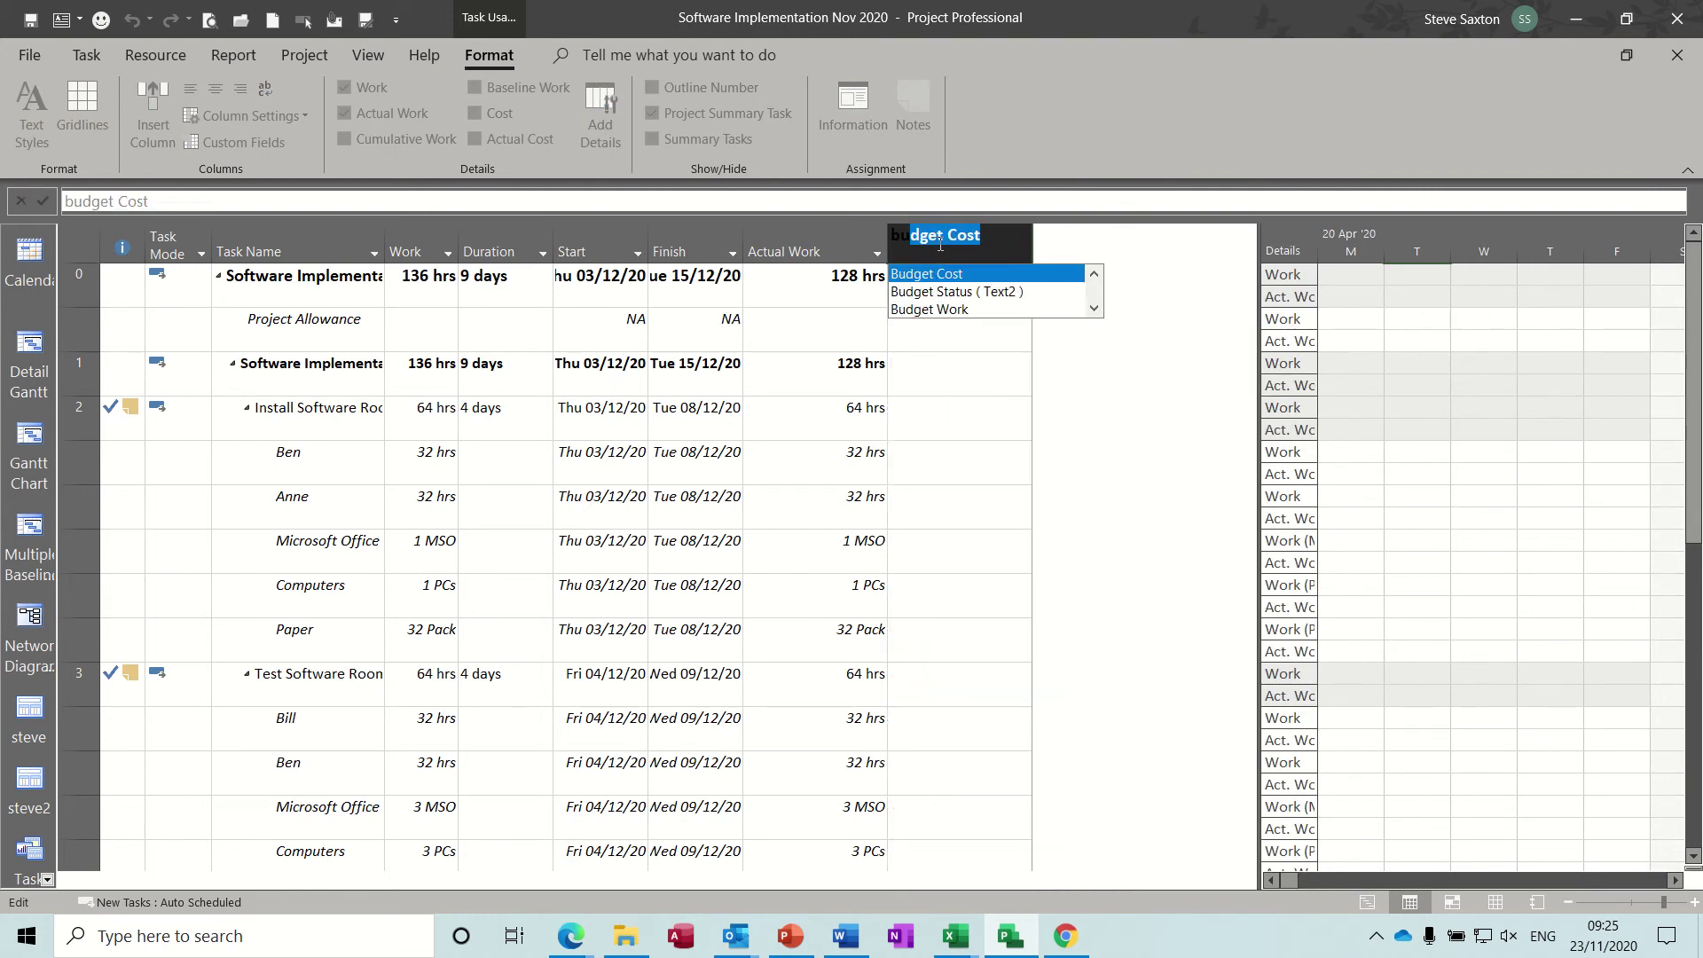
left_click(936, 274)
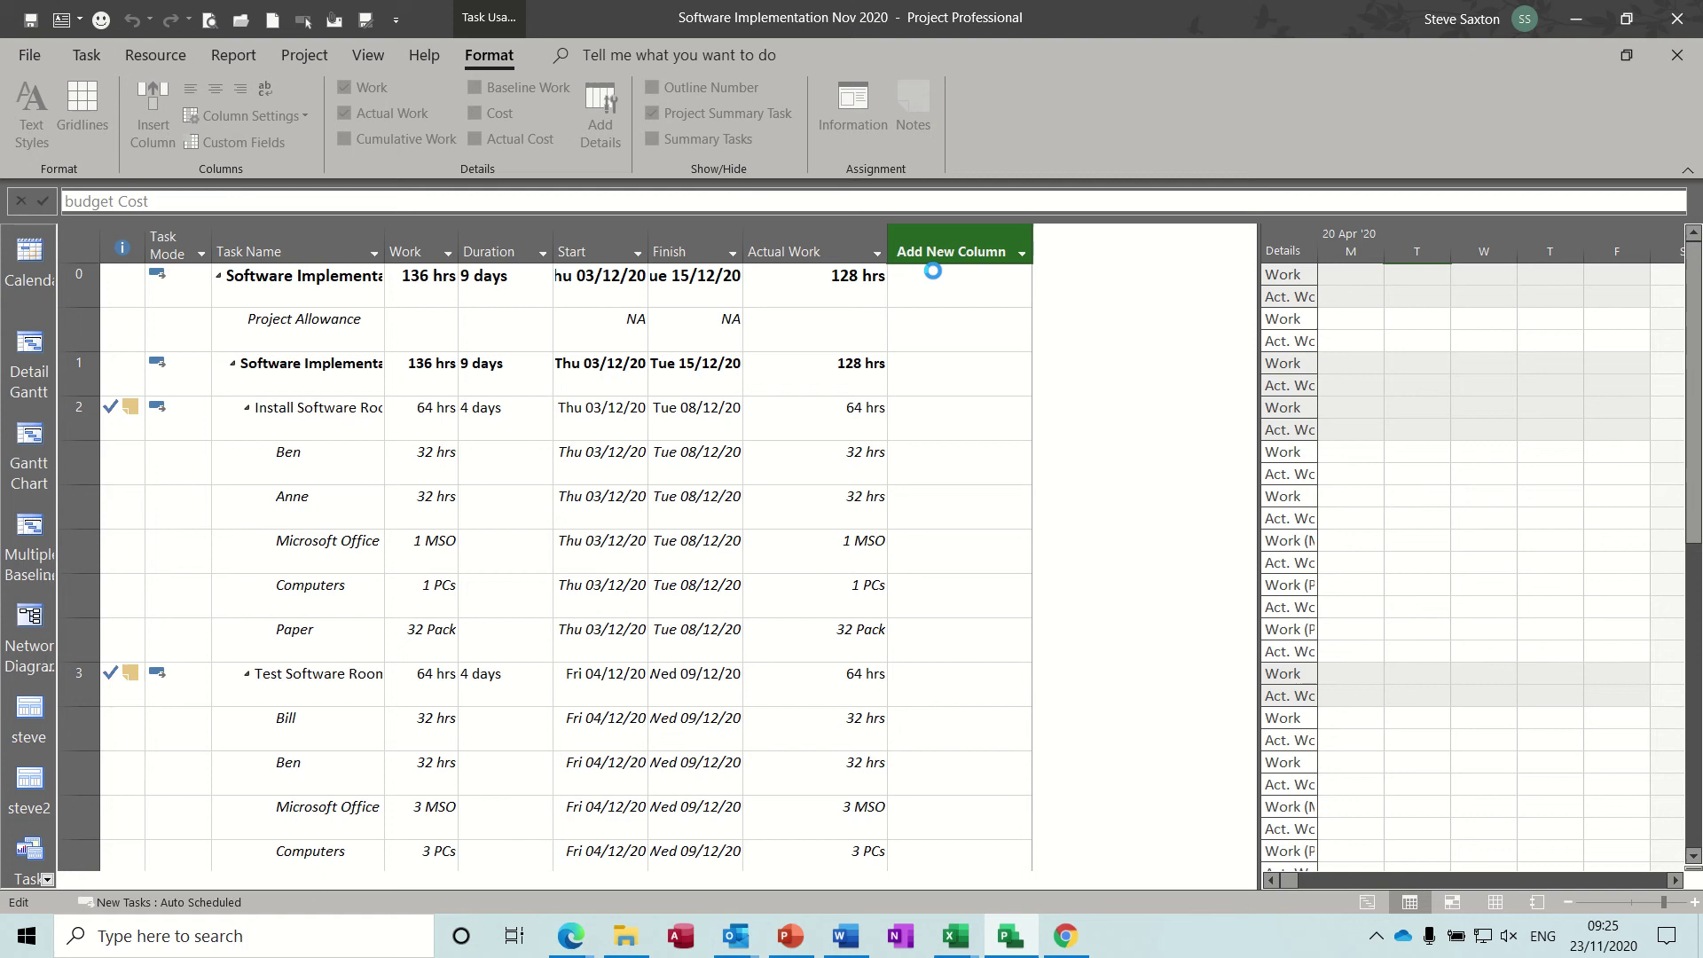
Enter a £10,000 budget cost for Project Allowance and return to the Gantt Chart
left_click(964, 330)
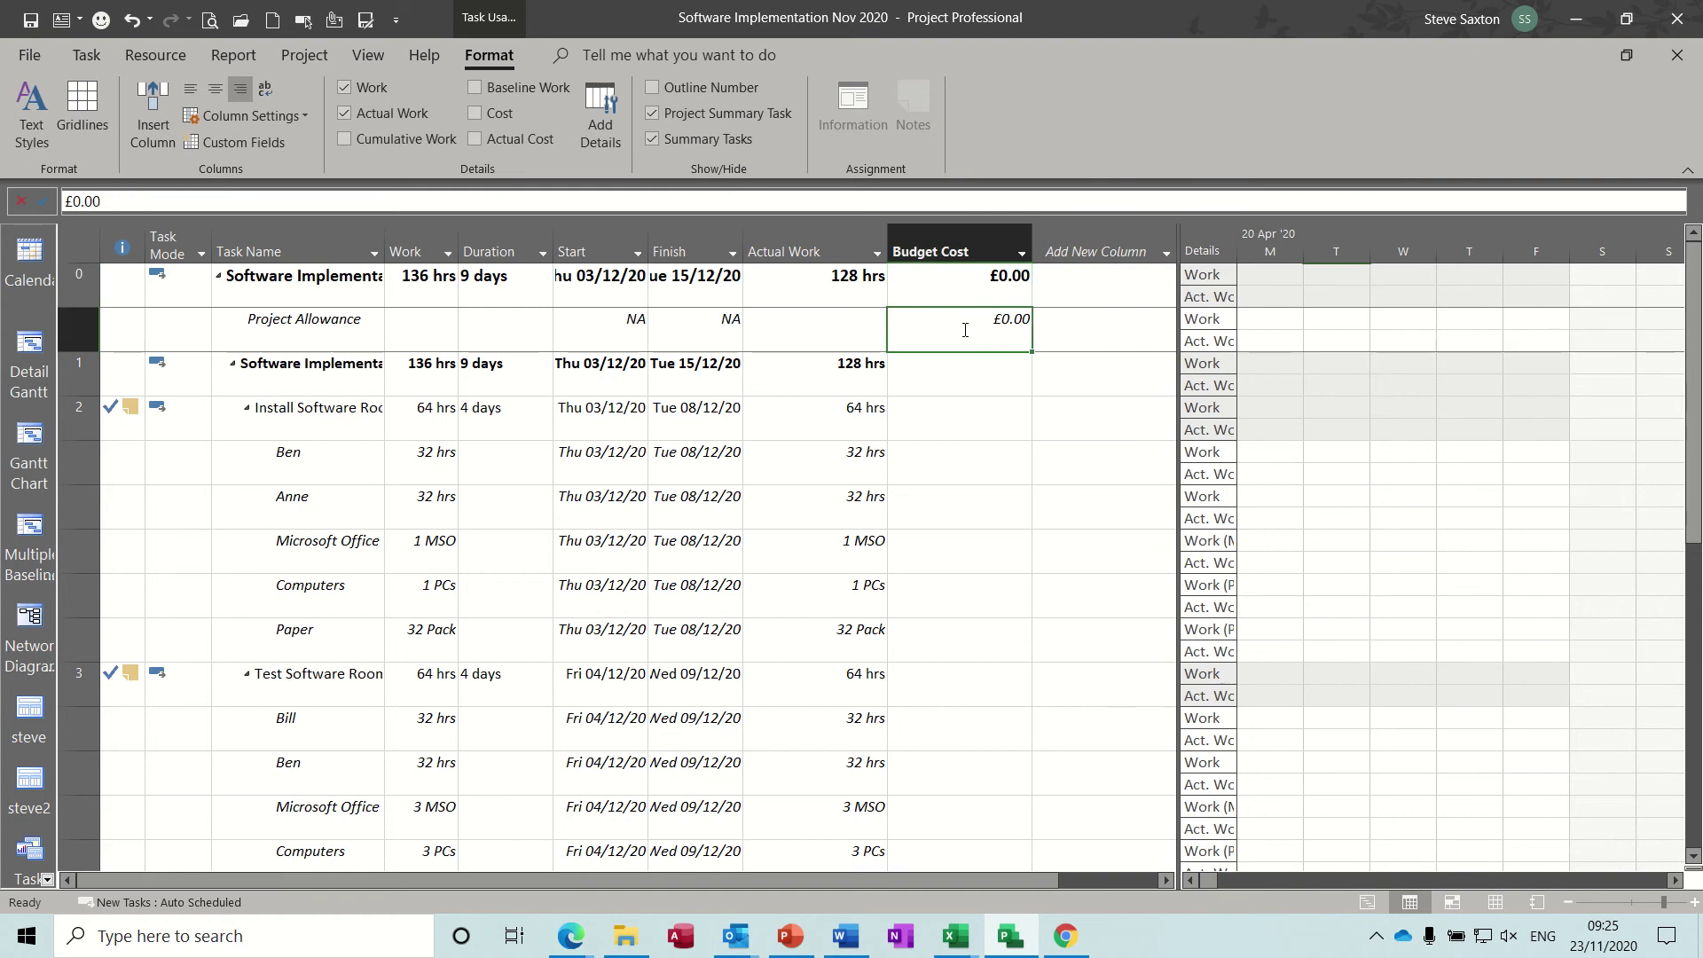
type("10000")
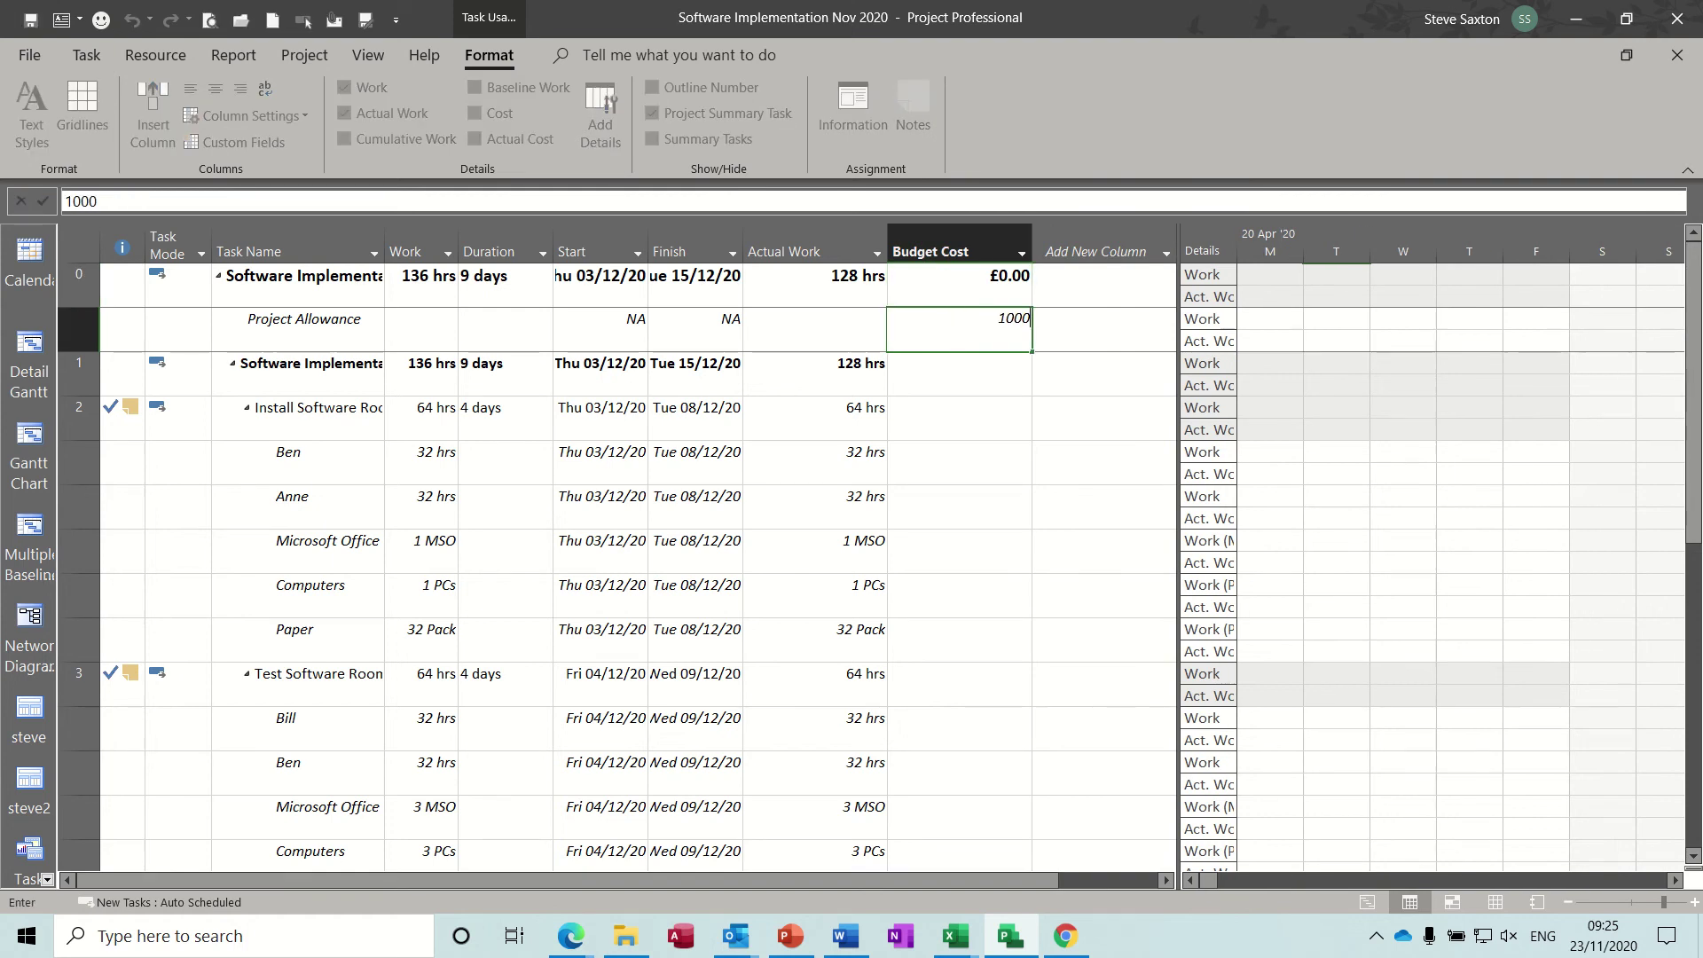
left_click(974, 371)
left_click(980, 324)
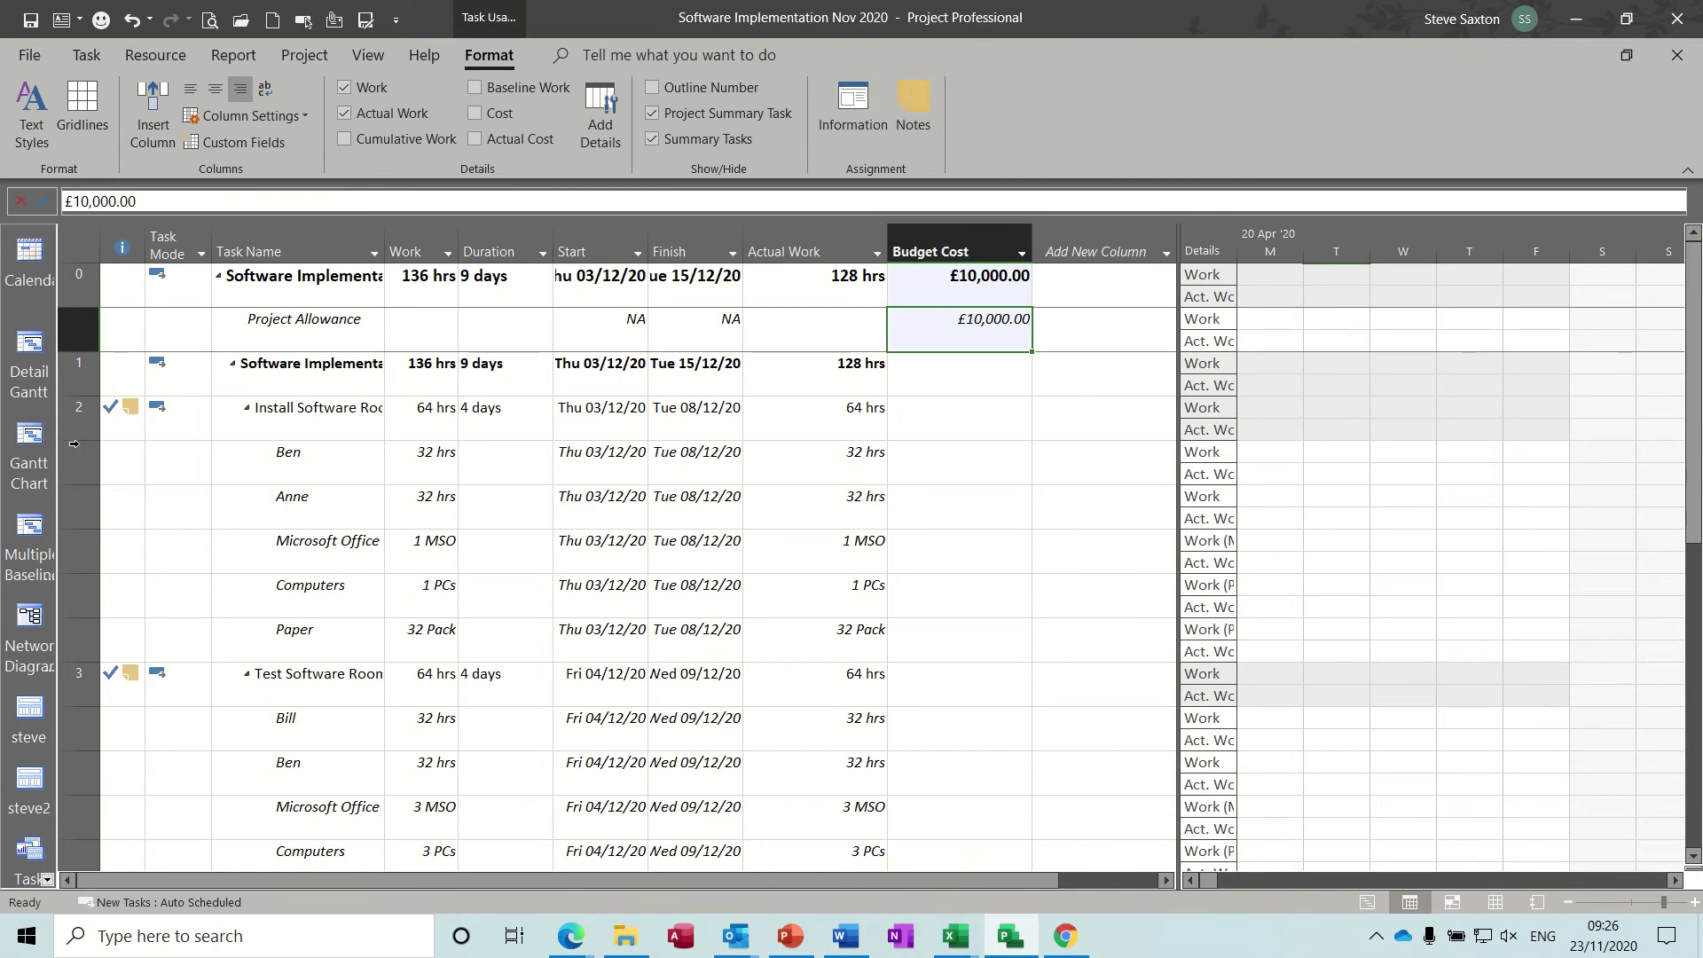
left_click(36, 453)
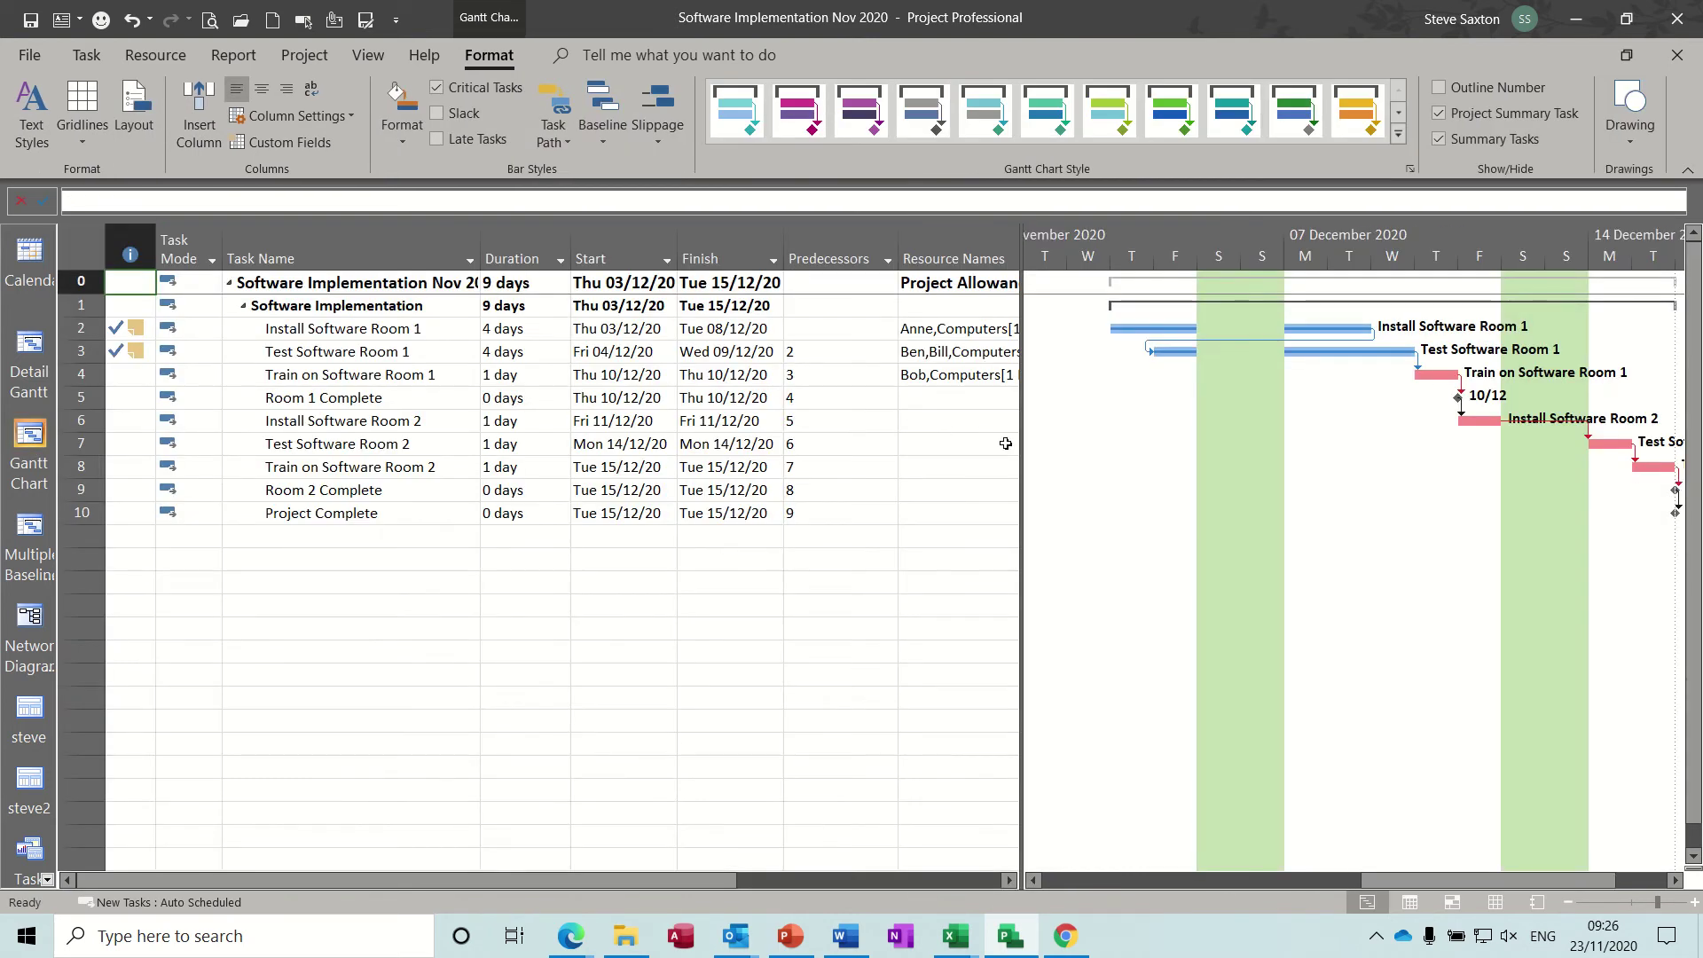
Switch the Gantt task sheet to the Cost table
left_click_drag(1022, 448, 1106, 449)
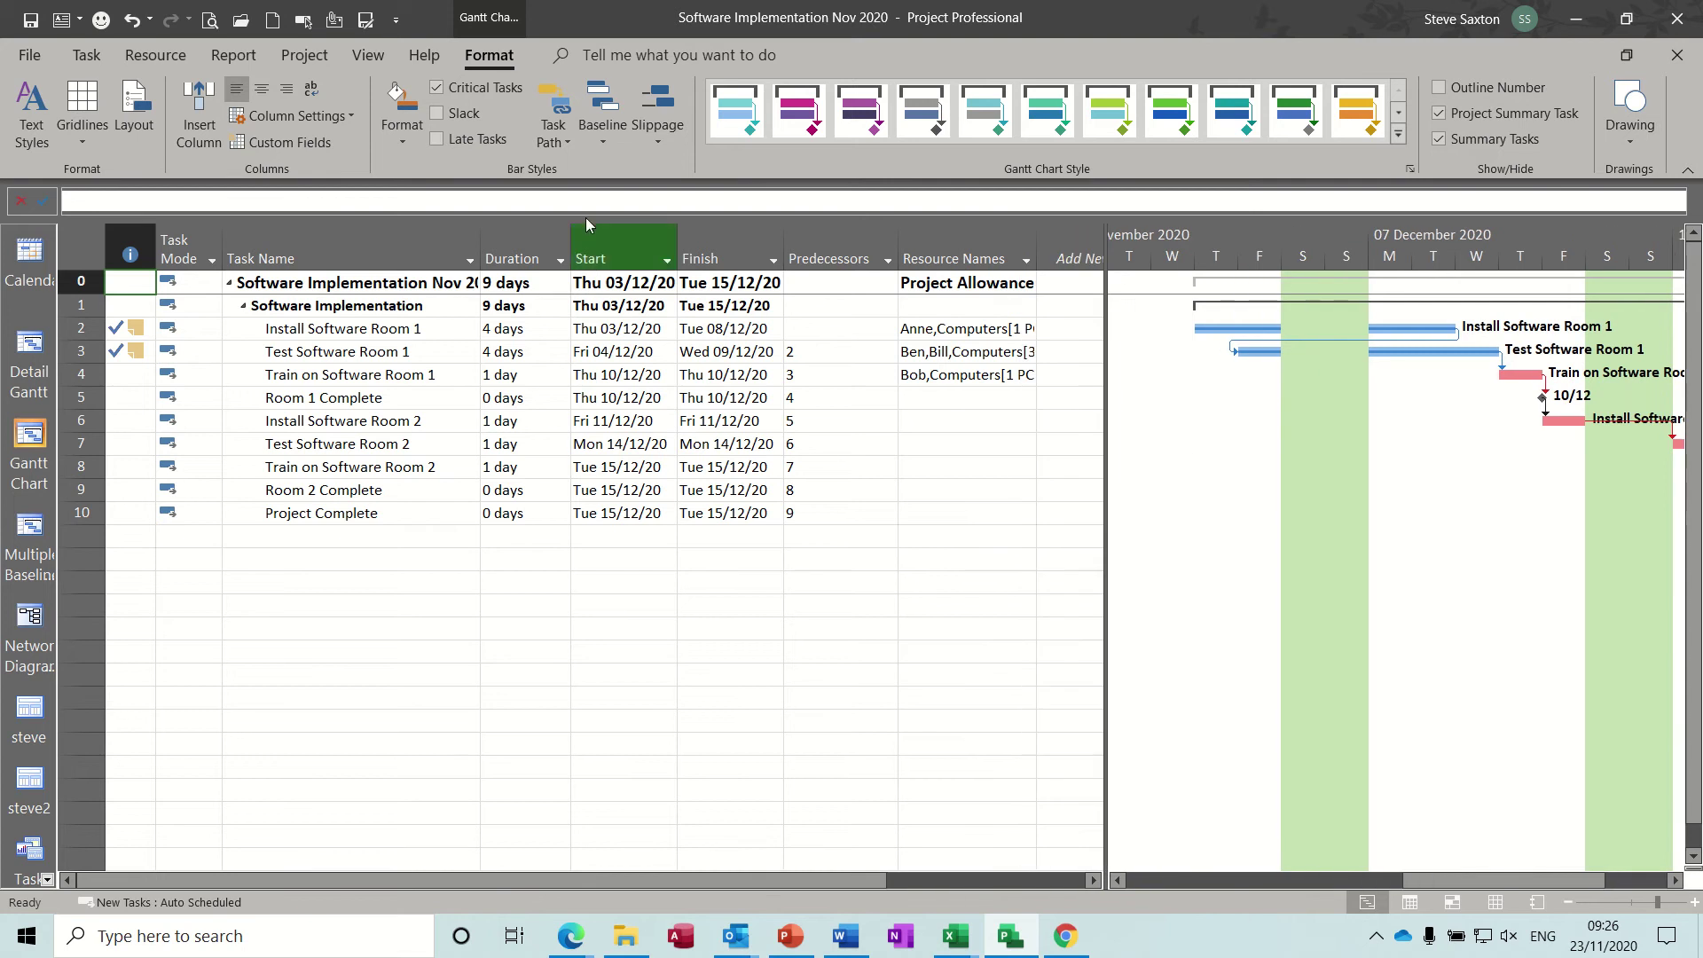
left_click(362, 58)
left_click(654, 146)
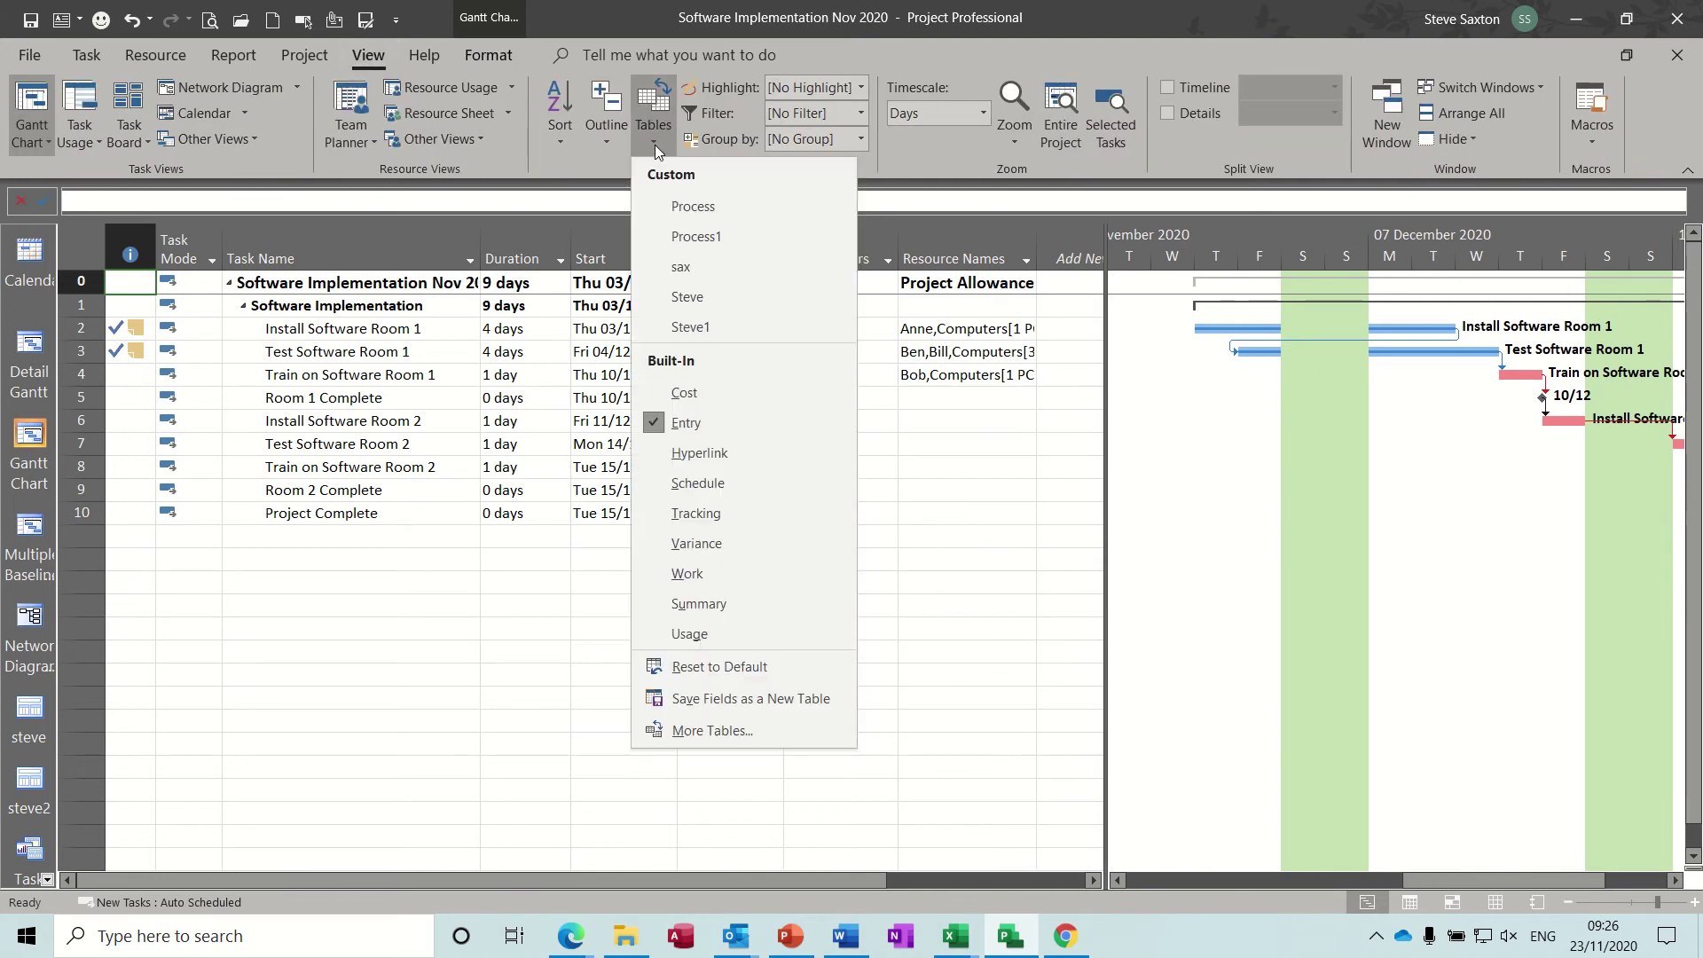
left_click(684, 392)
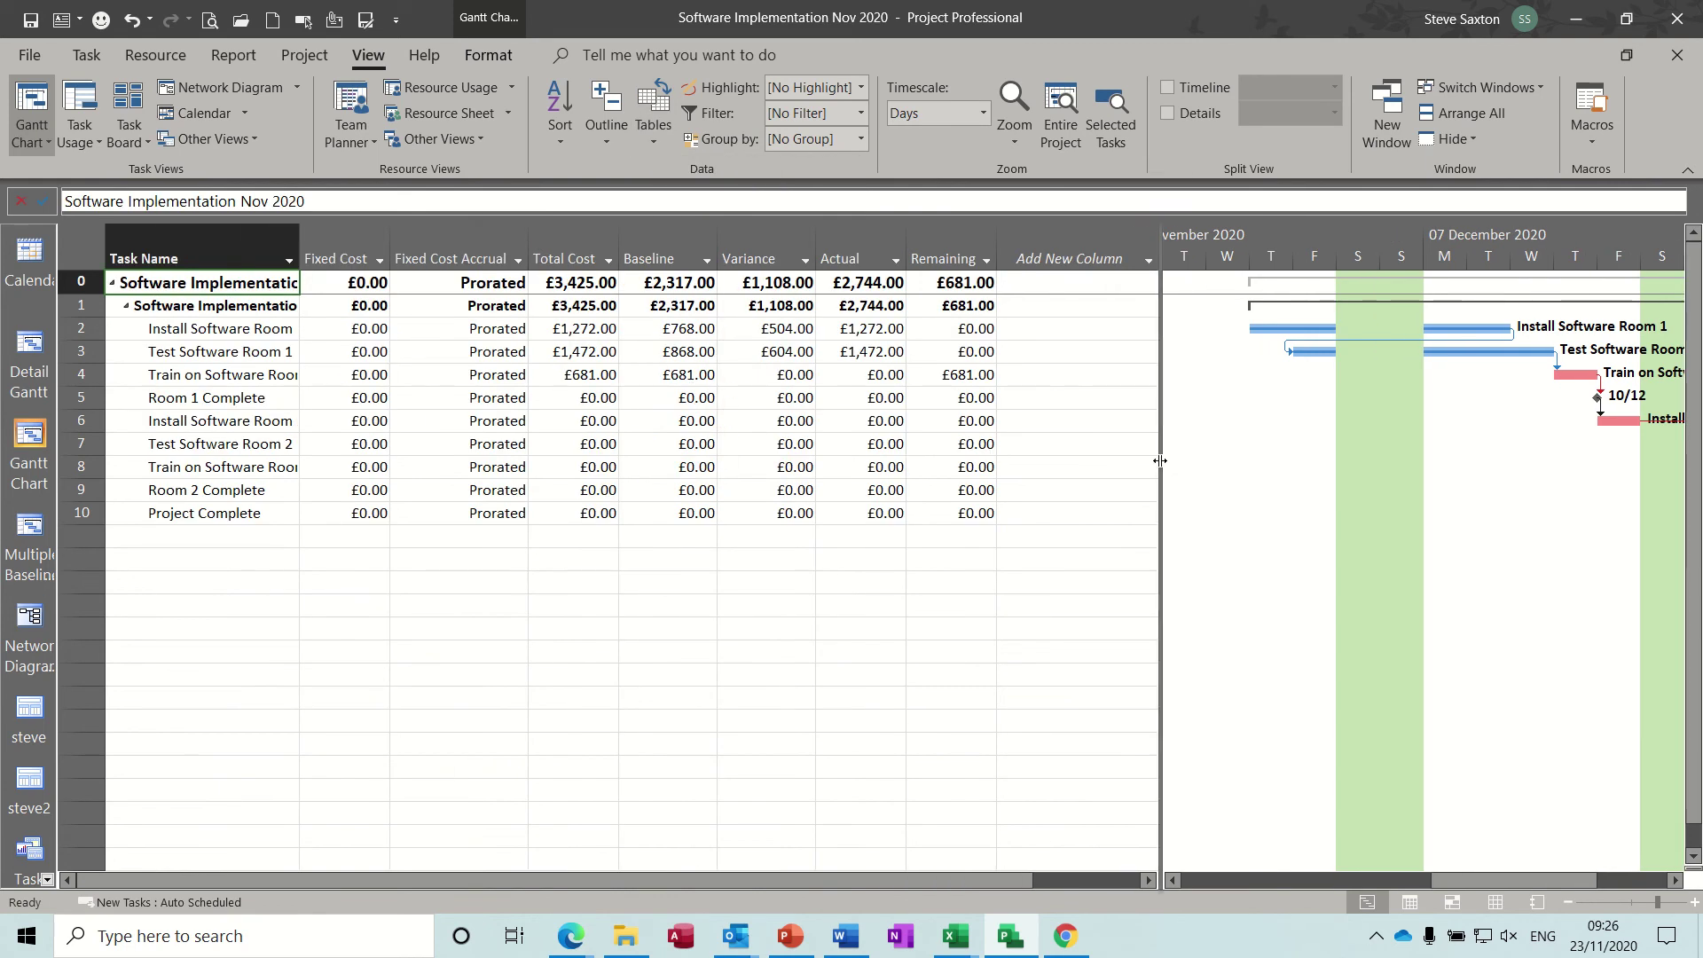
Add a Budget Cost column to the Cost table, showing £10,000.00 on the project summary
left_click_drag(1160, 462, 1348, 462)
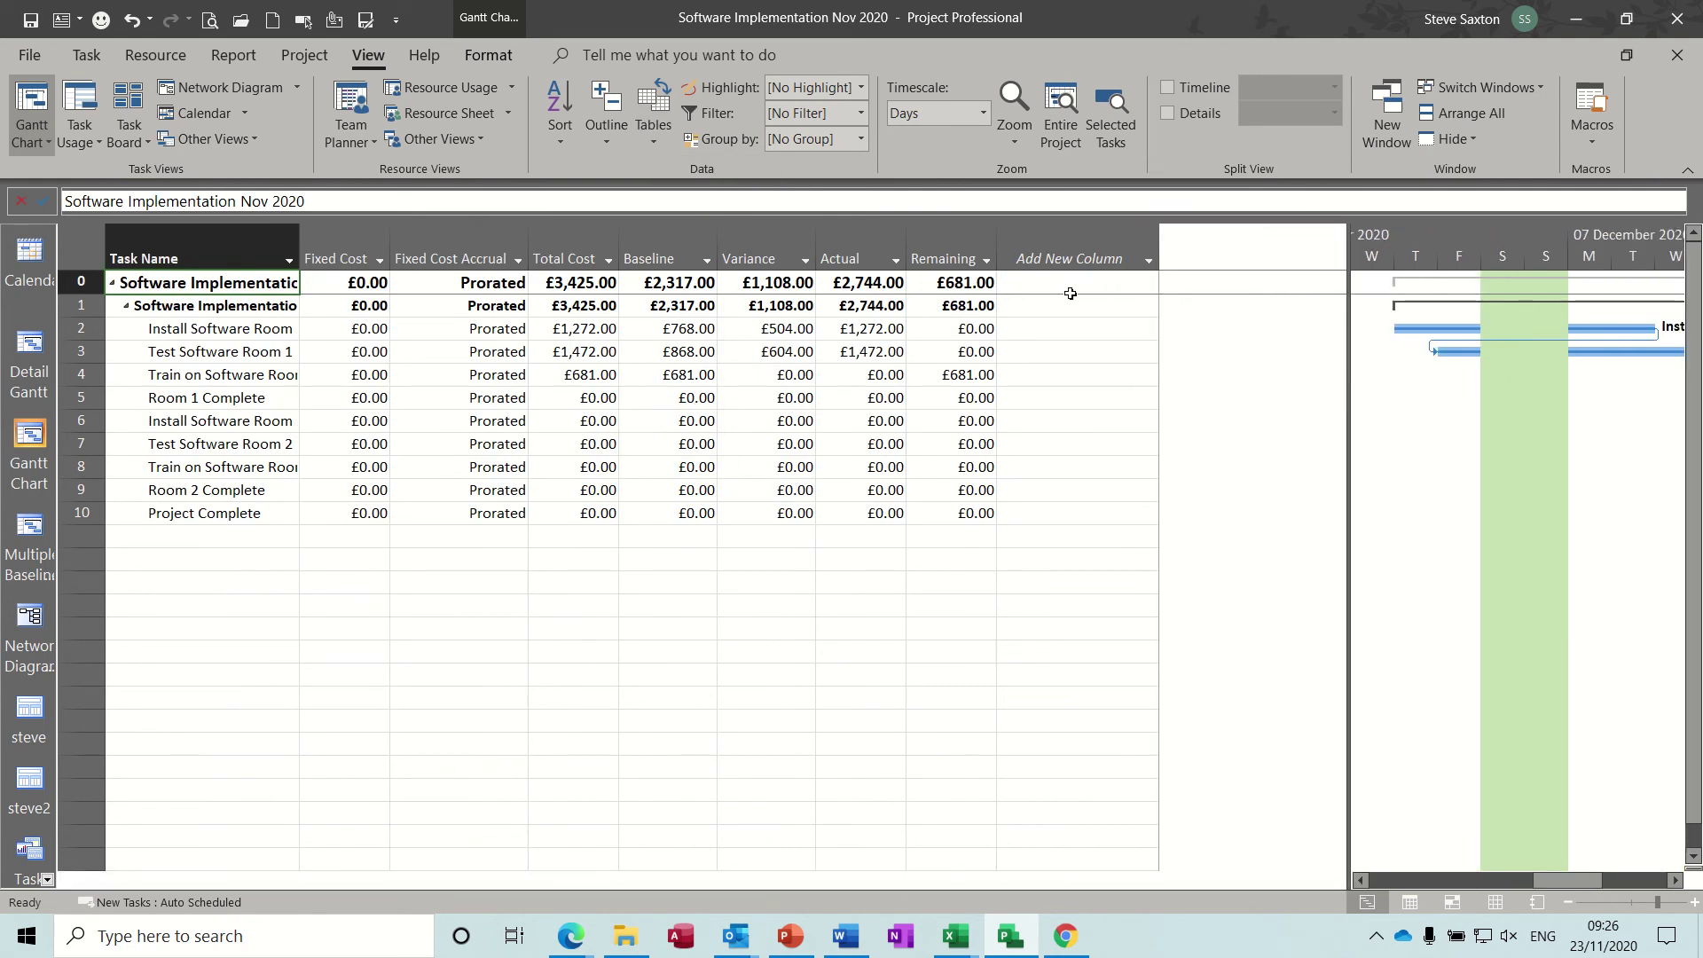
left_click(1083, 260)
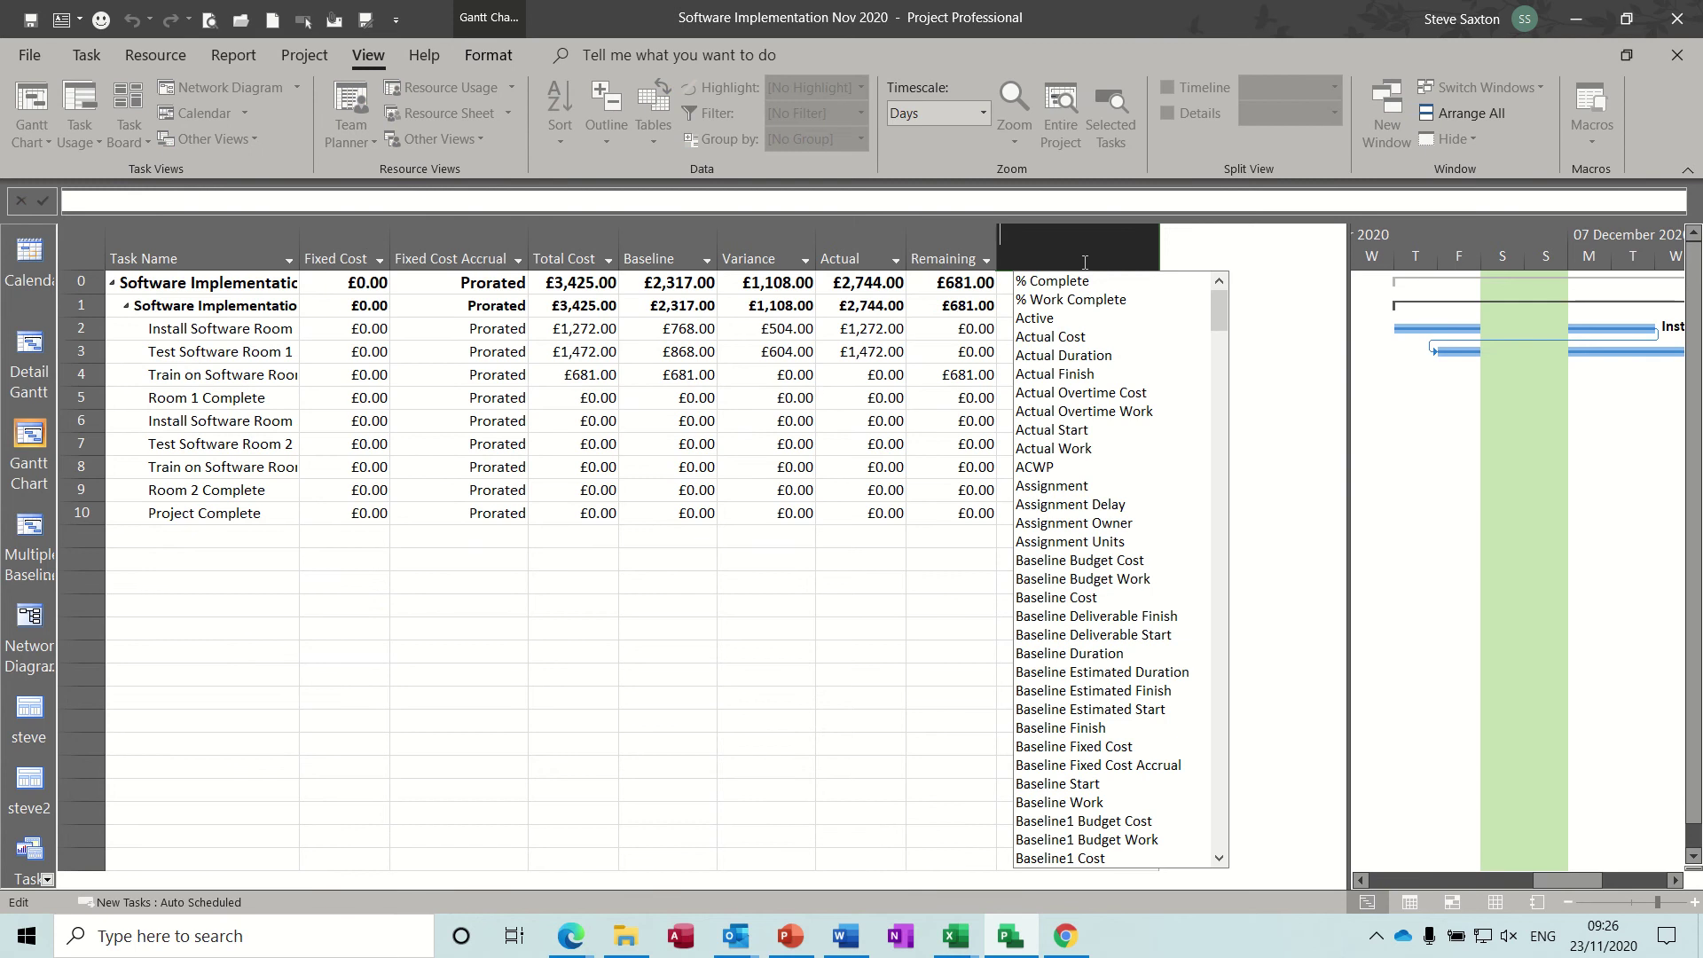
type("budget Cost")
left_click(1059, 282)
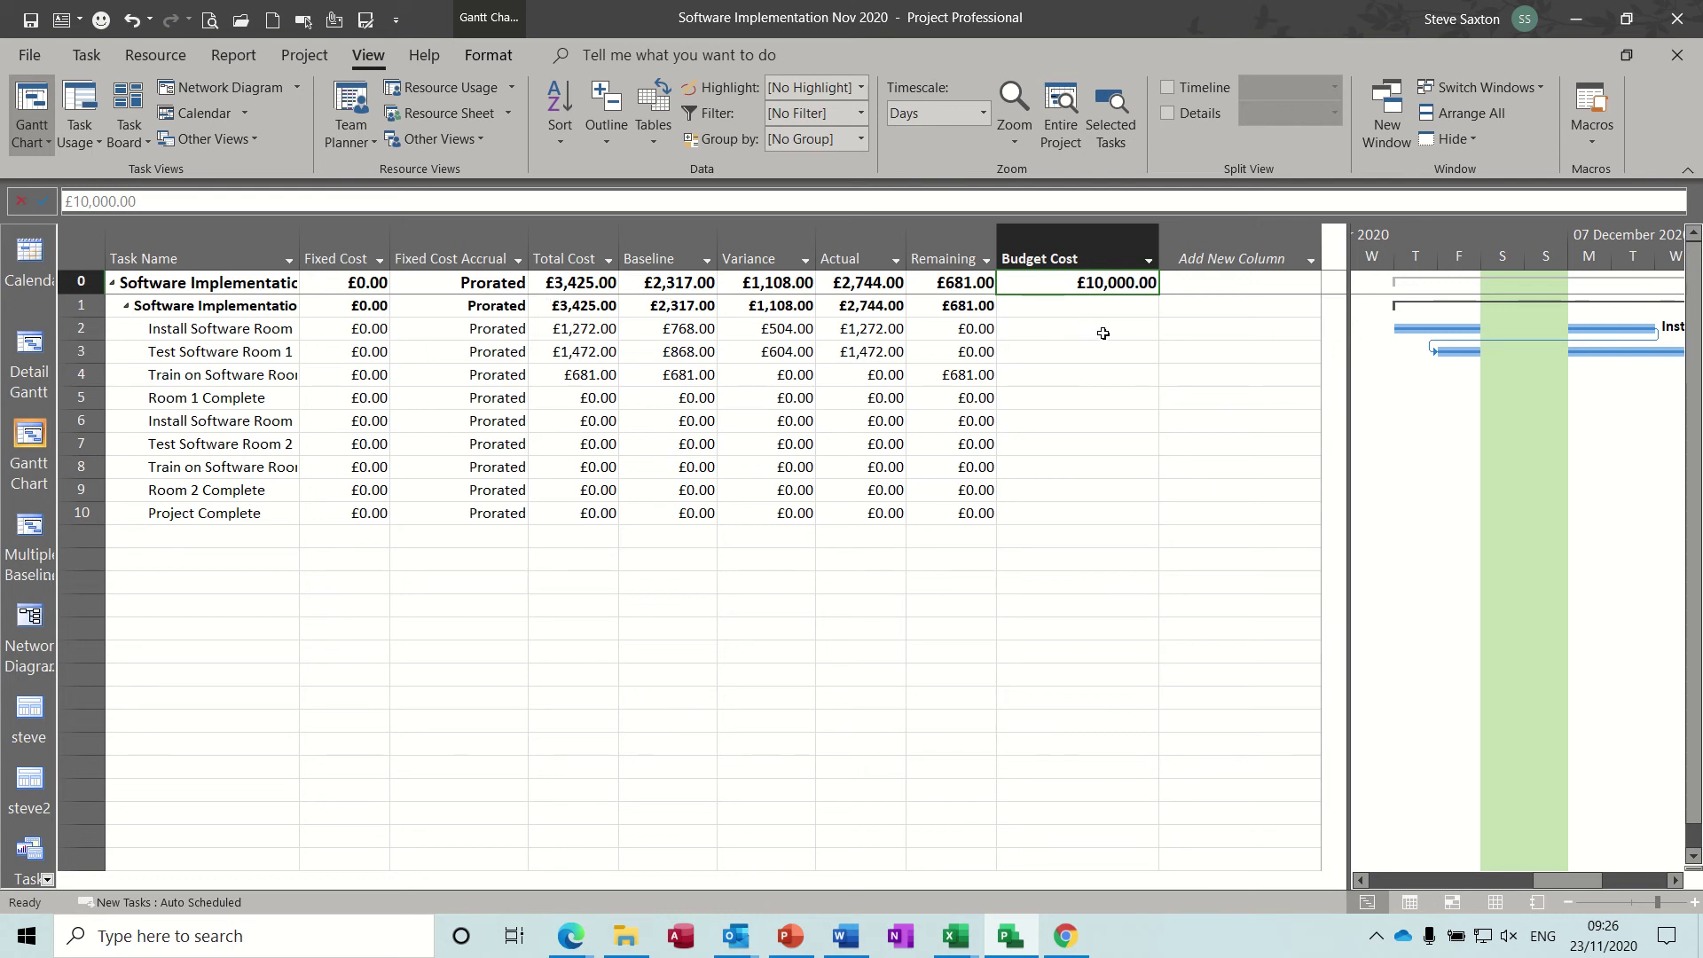
left_click(1102, 333)
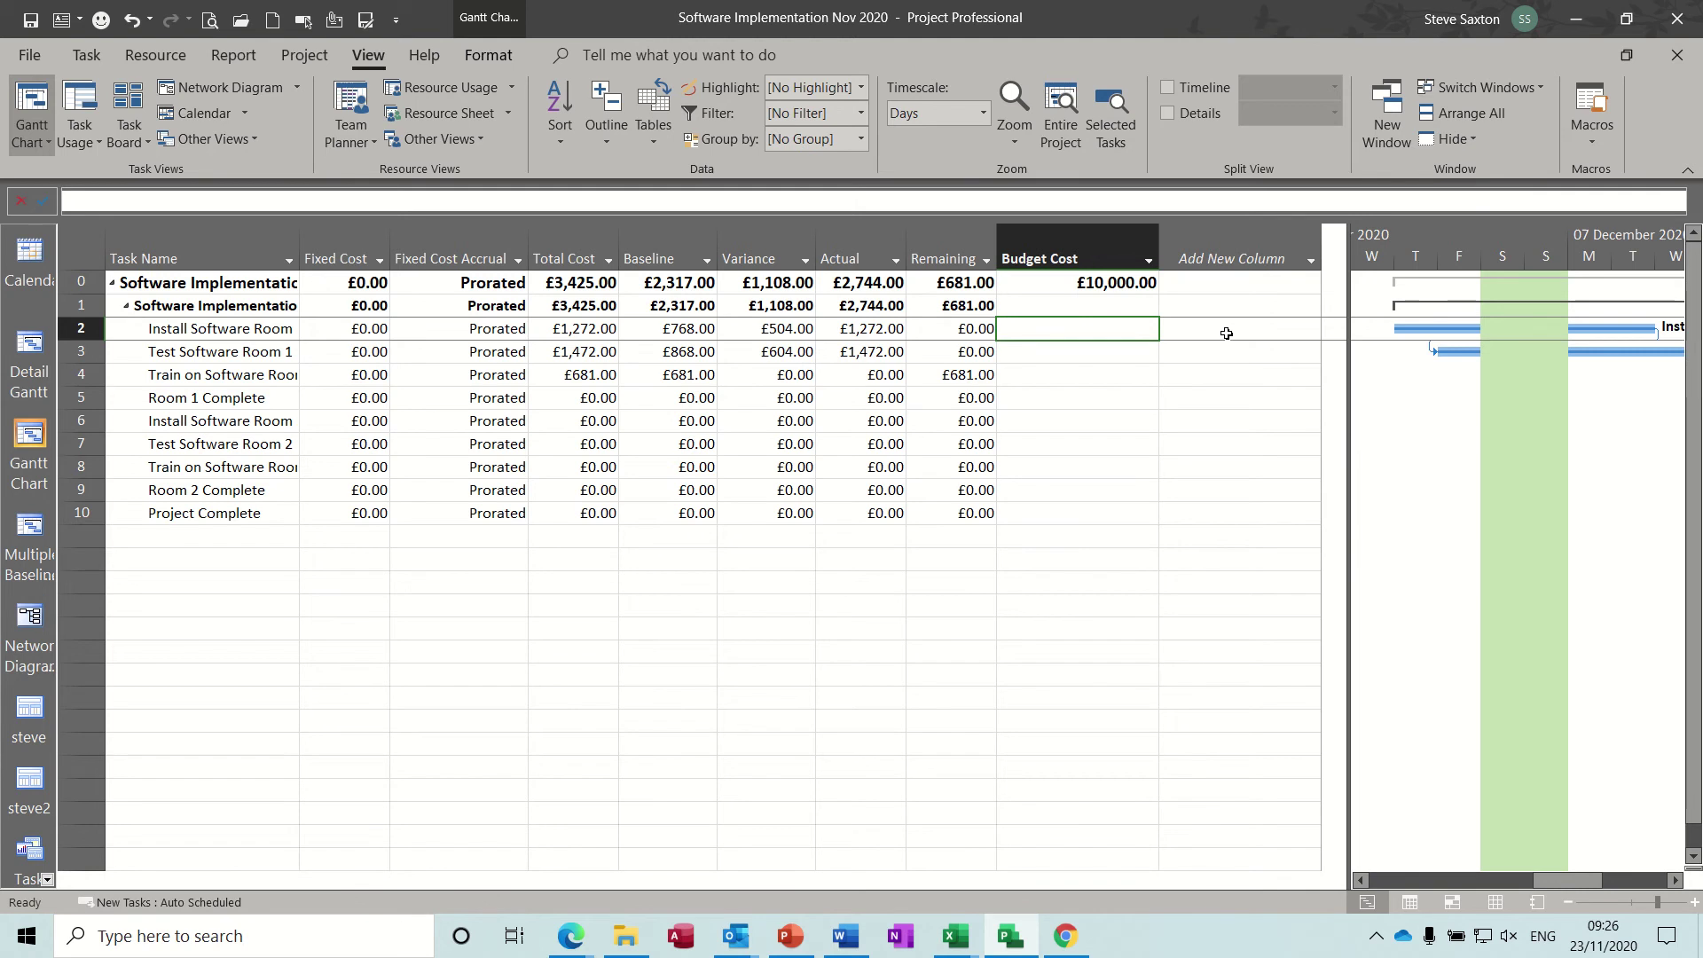
Open Custom Fields and set the field type to Cost
right_click(1216, 244)
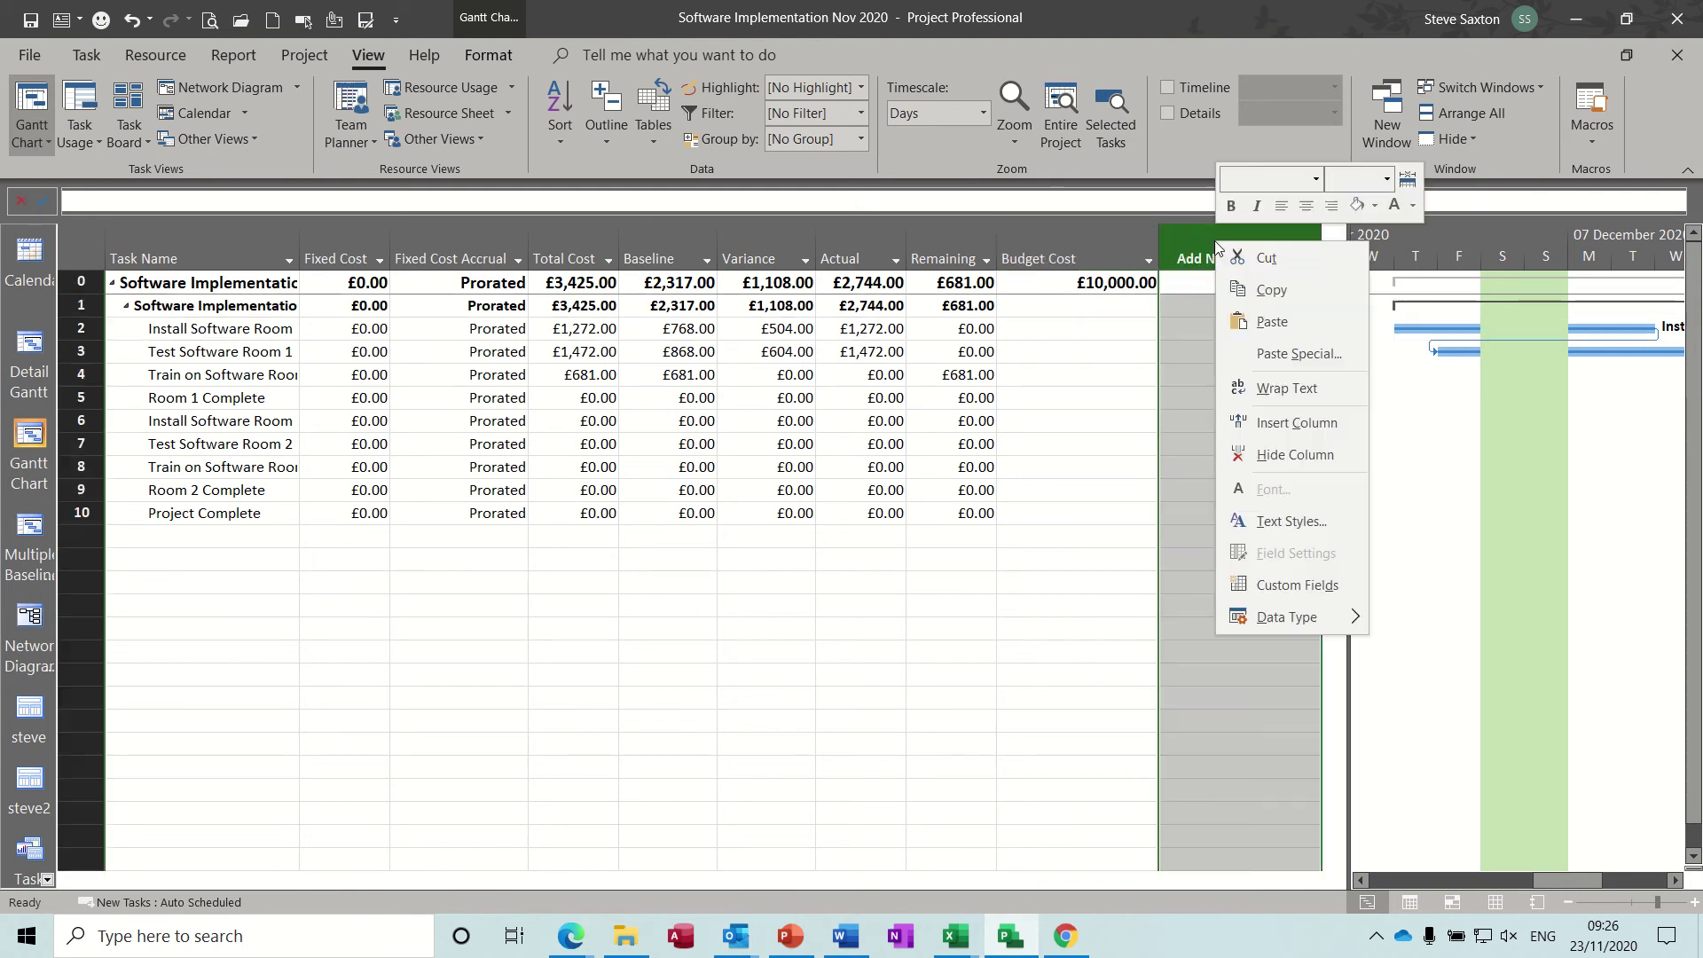
left_click(1258, 587)
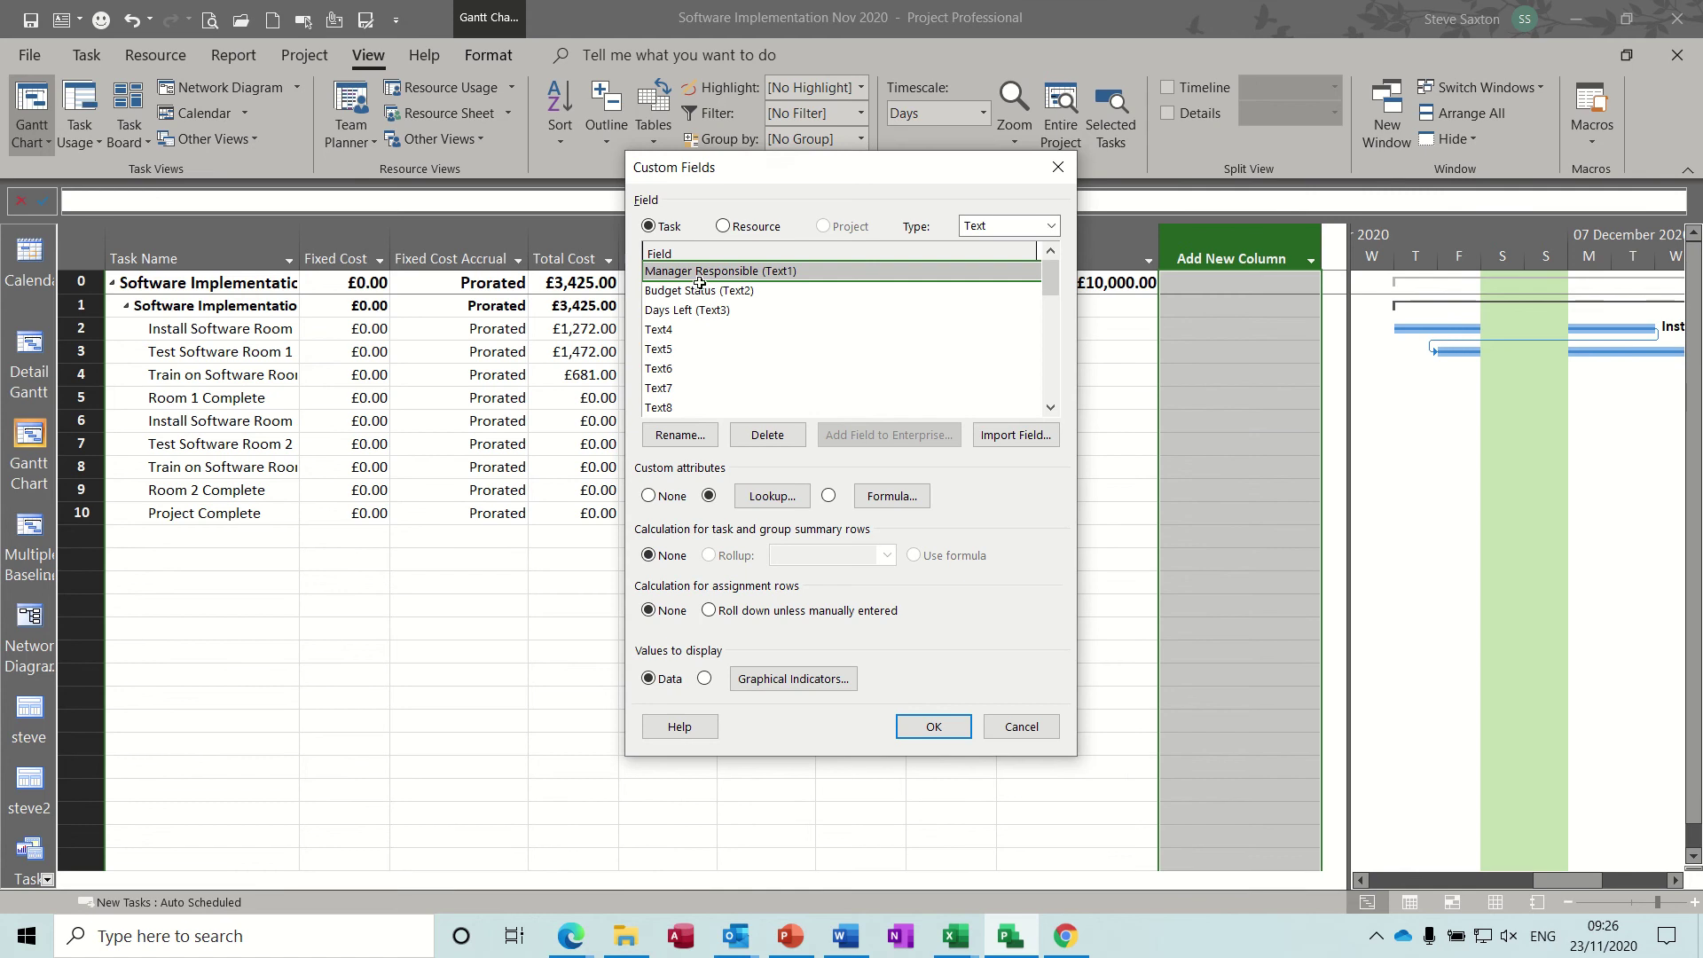
left_click(1052, 226)
left_click(1010, 244)
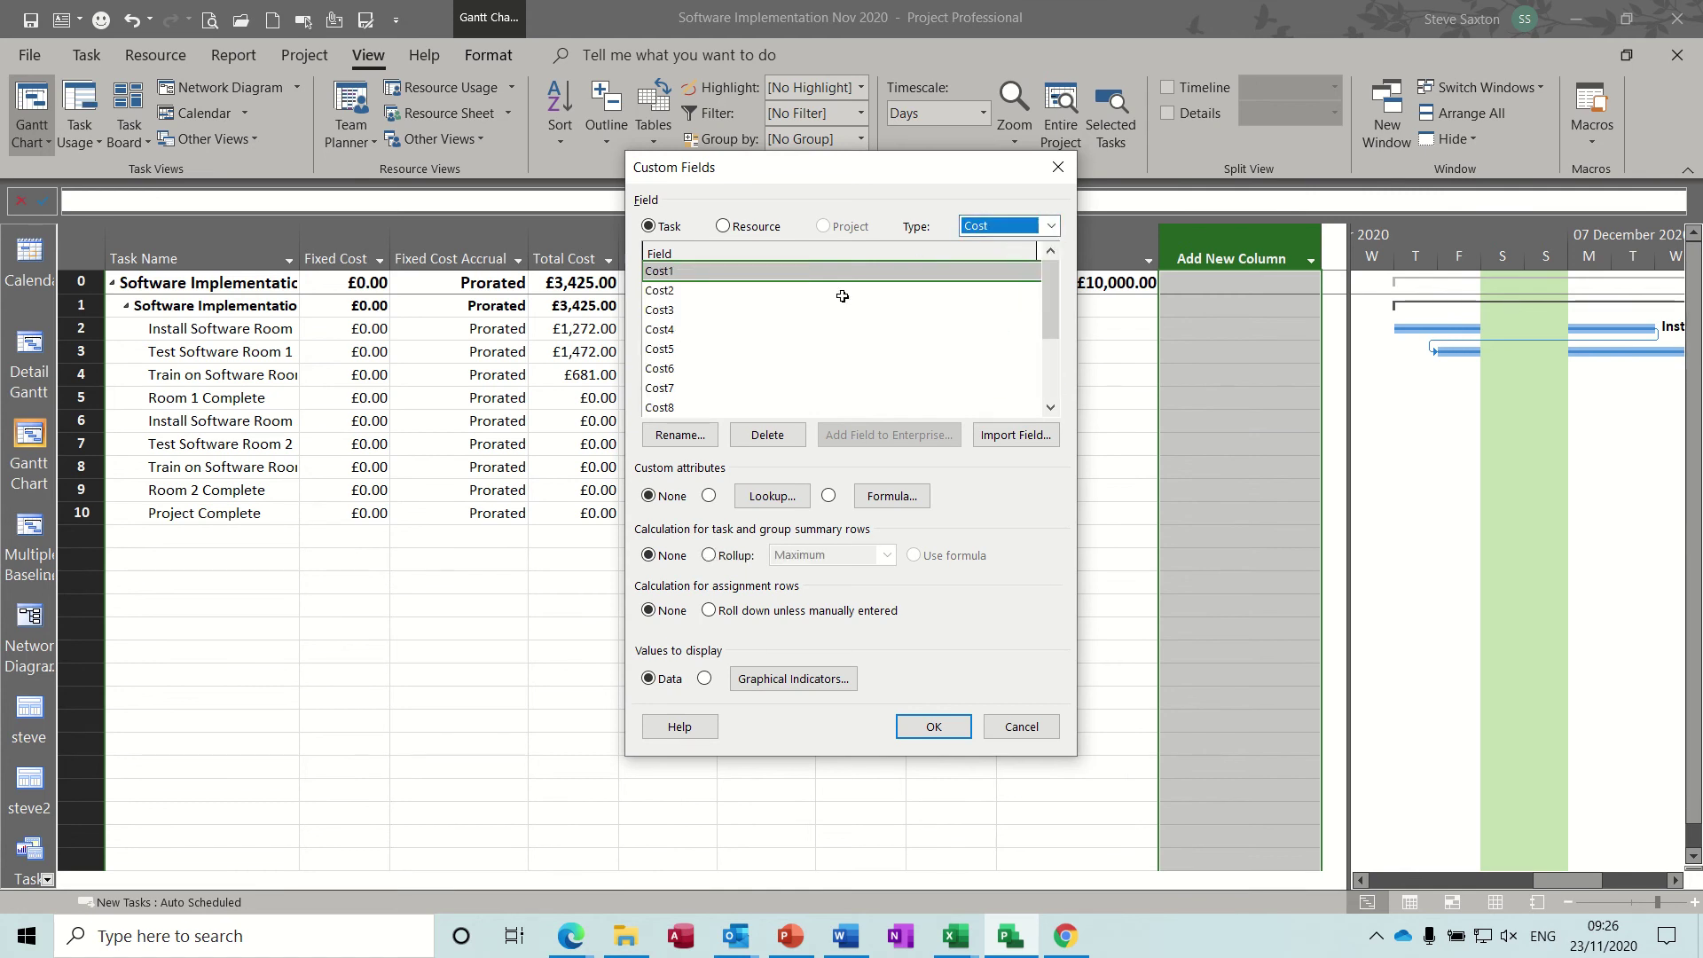
Rename Cost1 to 'Task Allownace' and Cost2 to 'Balance'
left_click(680, 434)
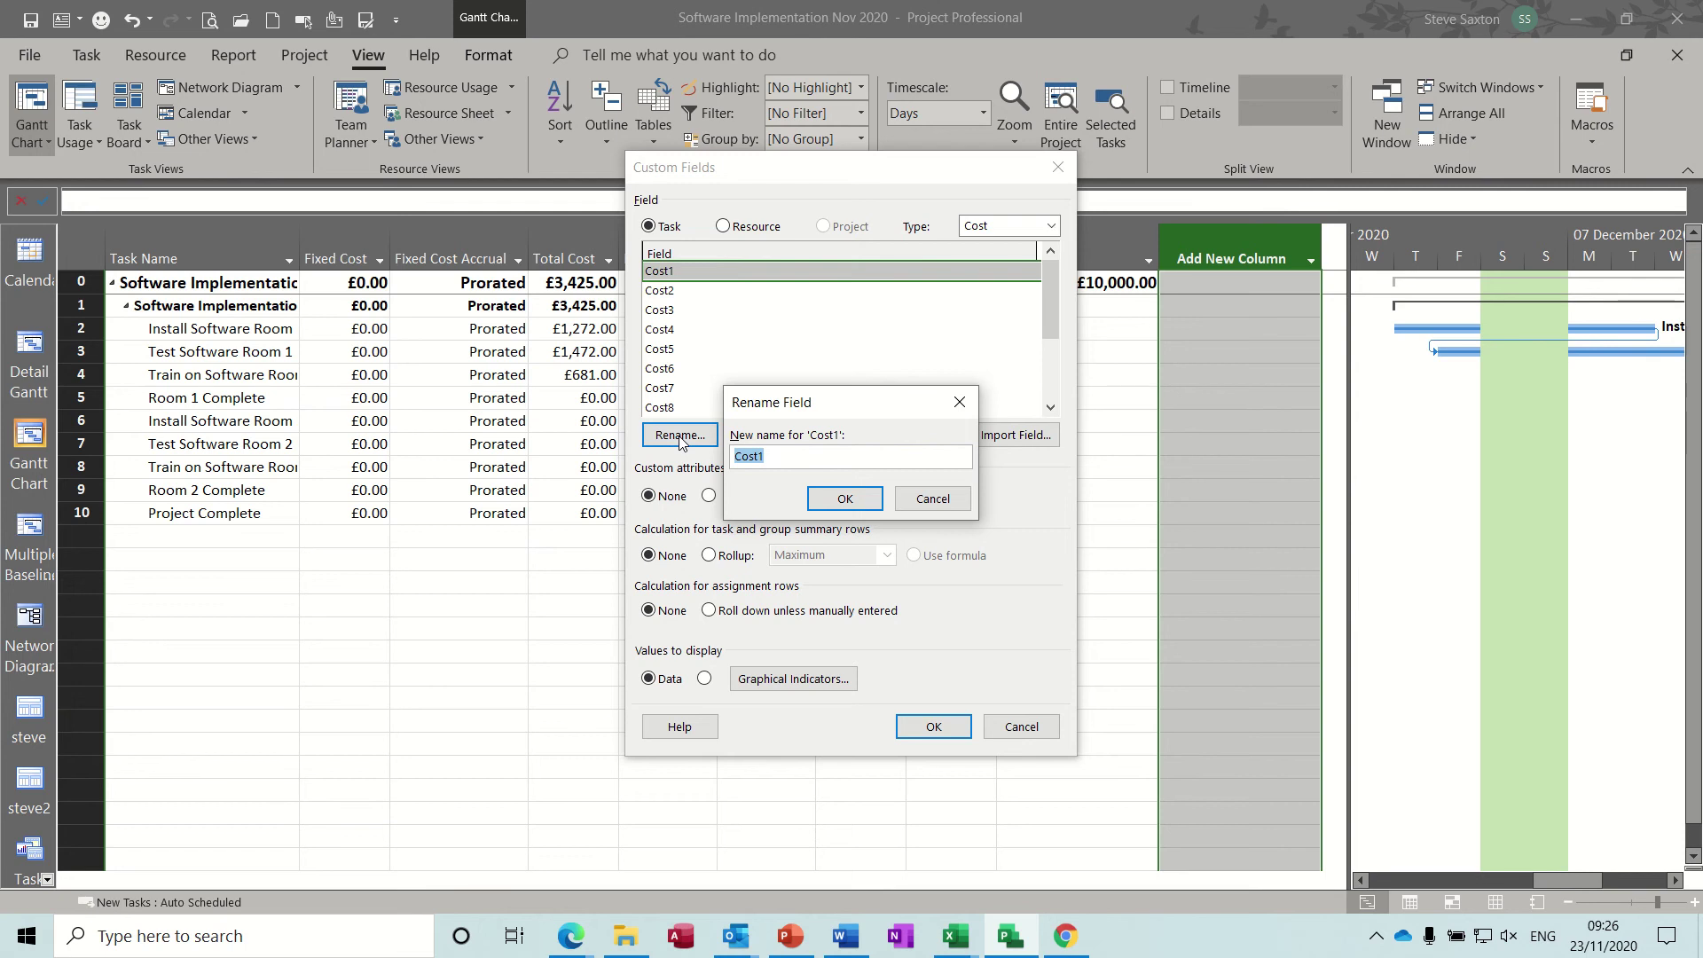
type("Task Allownace")
left_click(841, 491)
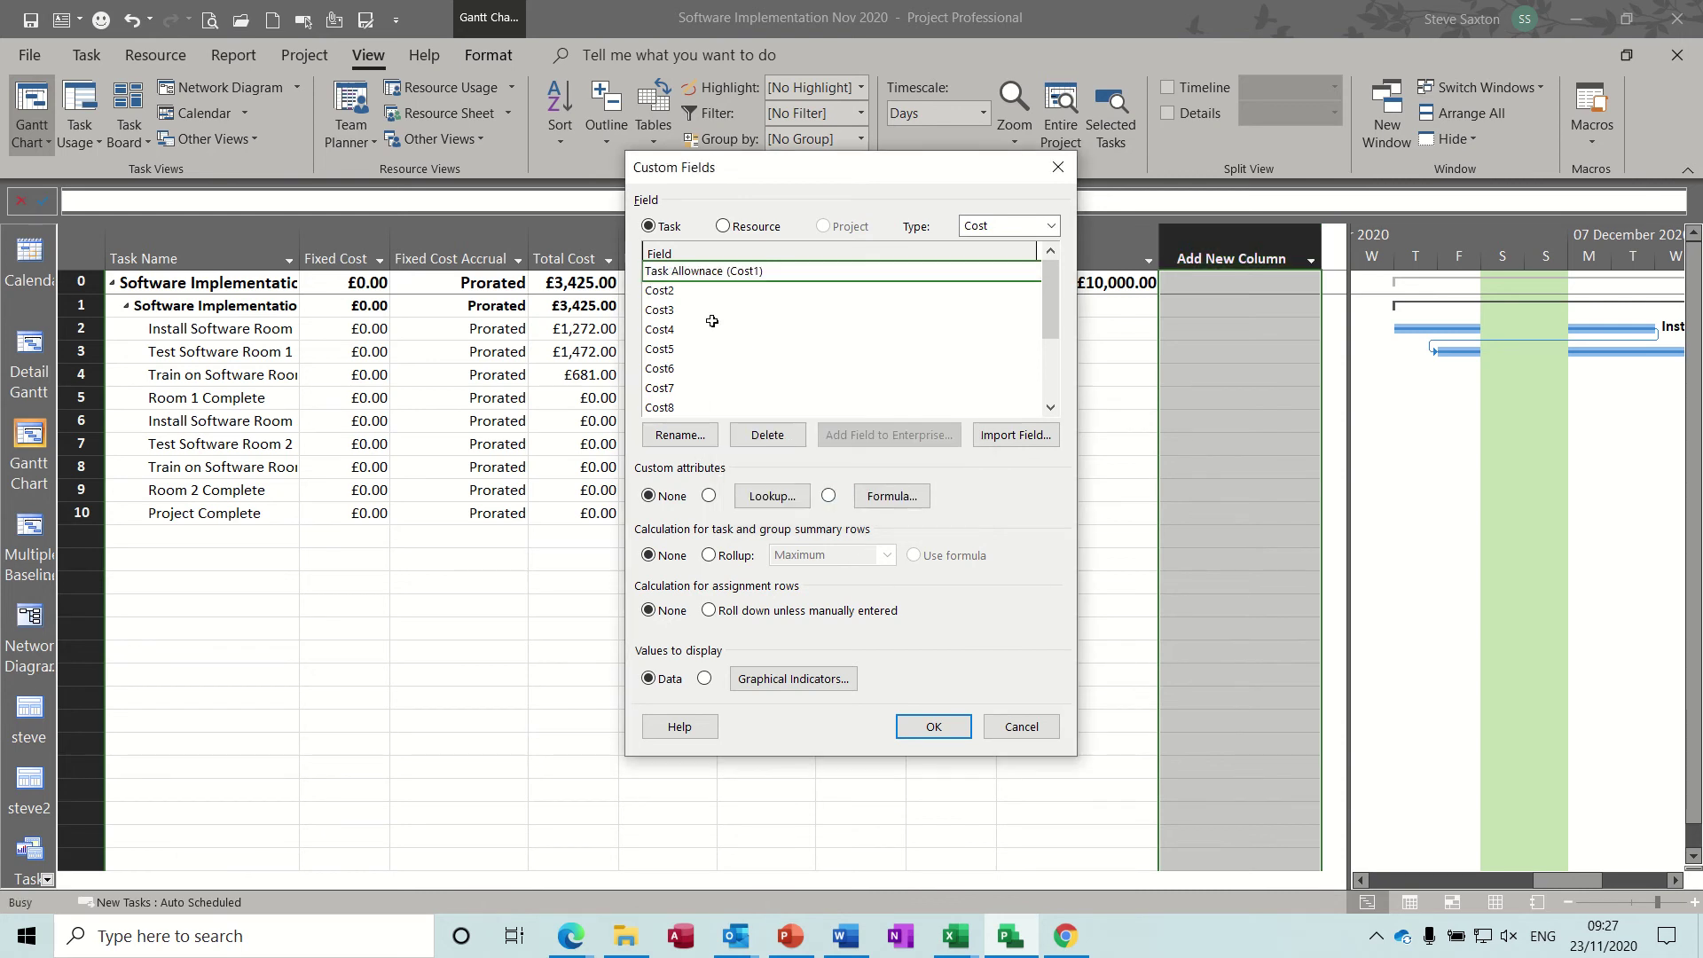
left_click(675, 293)
left_click(691, 438)
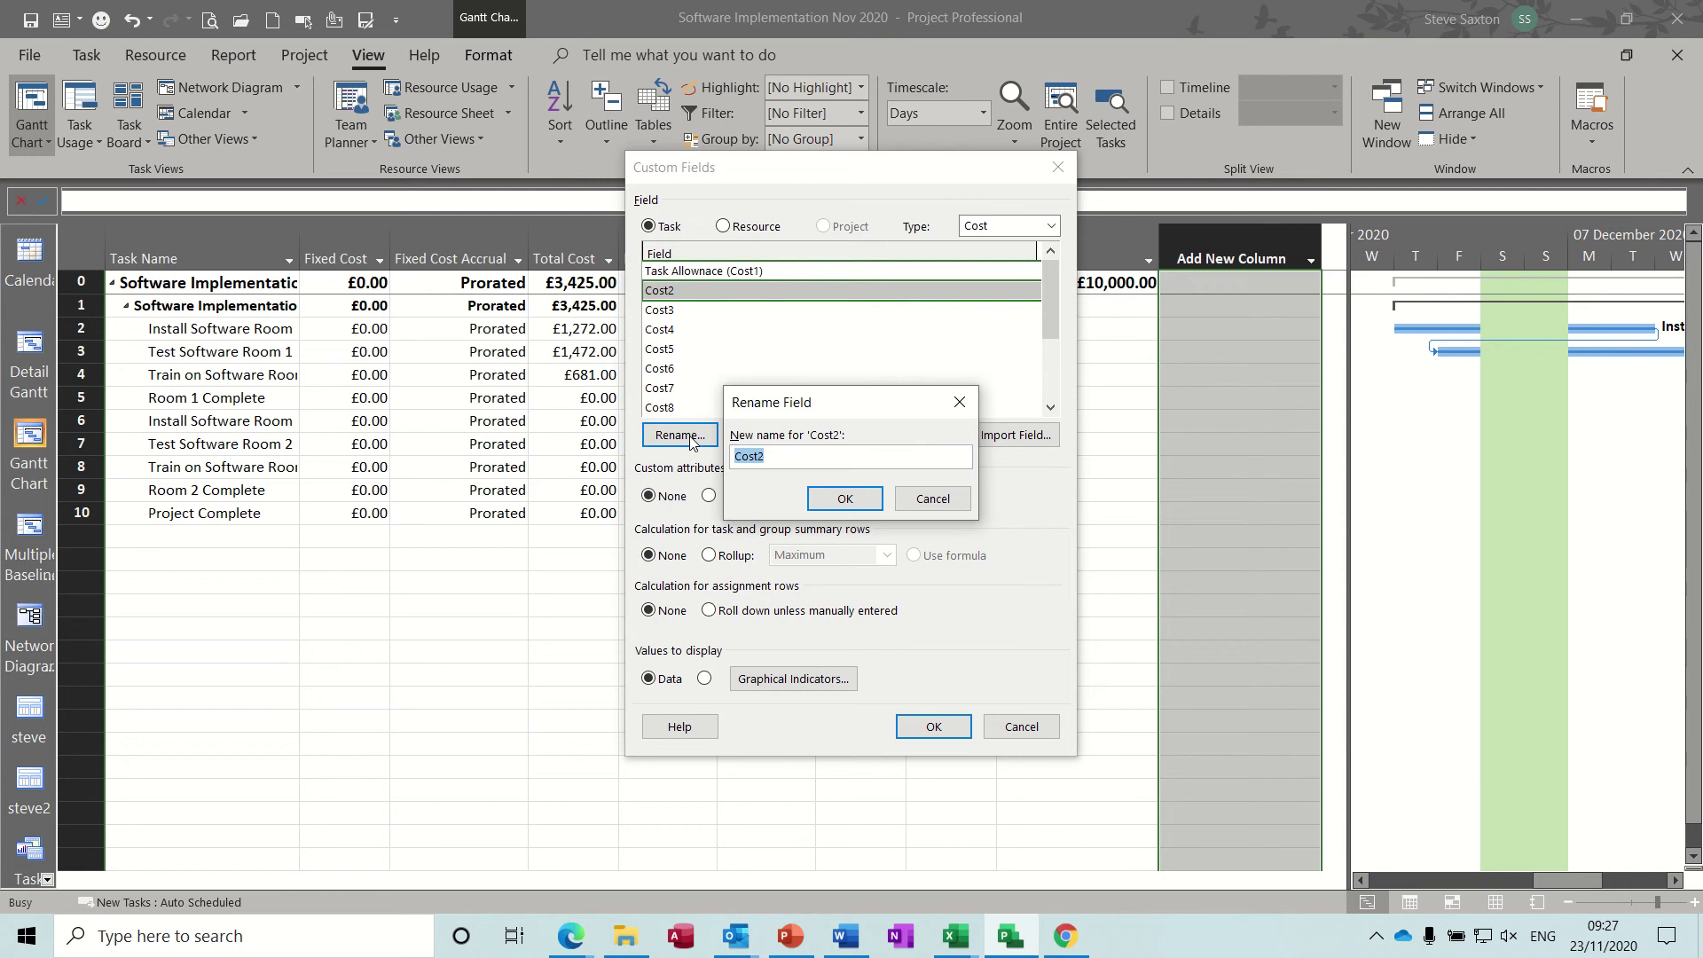
type("M")
left_click(847, 499)
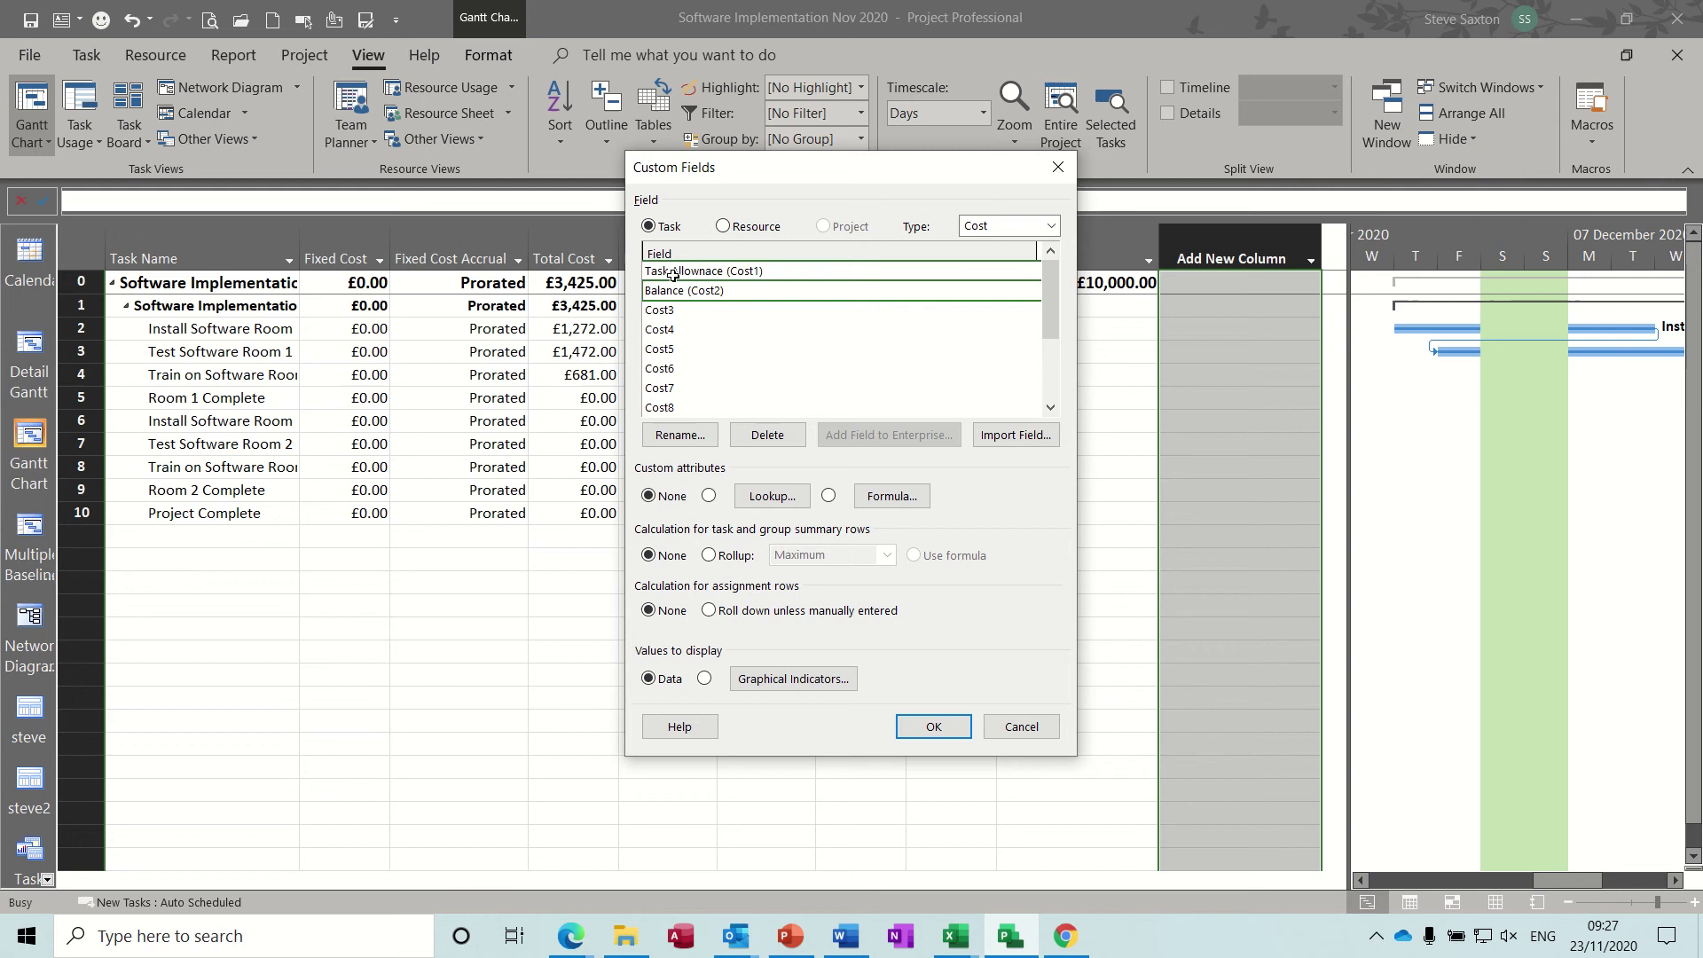
Give the Balance field the formula [Actual Cost]-[Cost1] and accept the warning
left_click(878, 499)
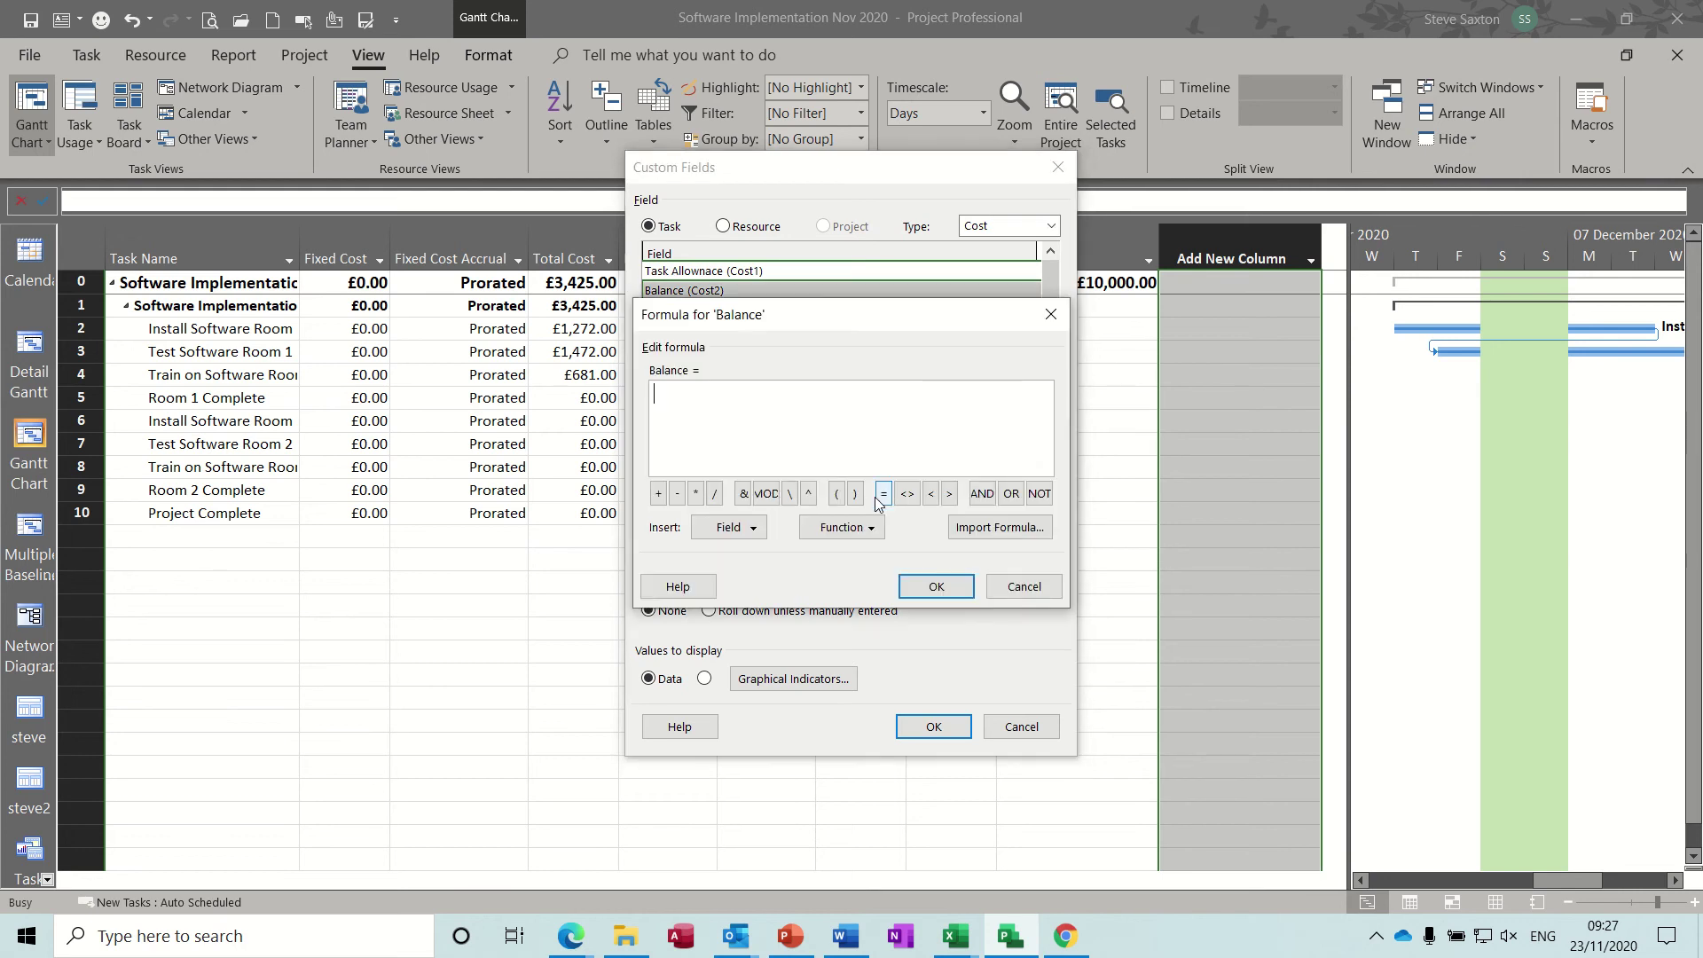
left_click(758, 530)
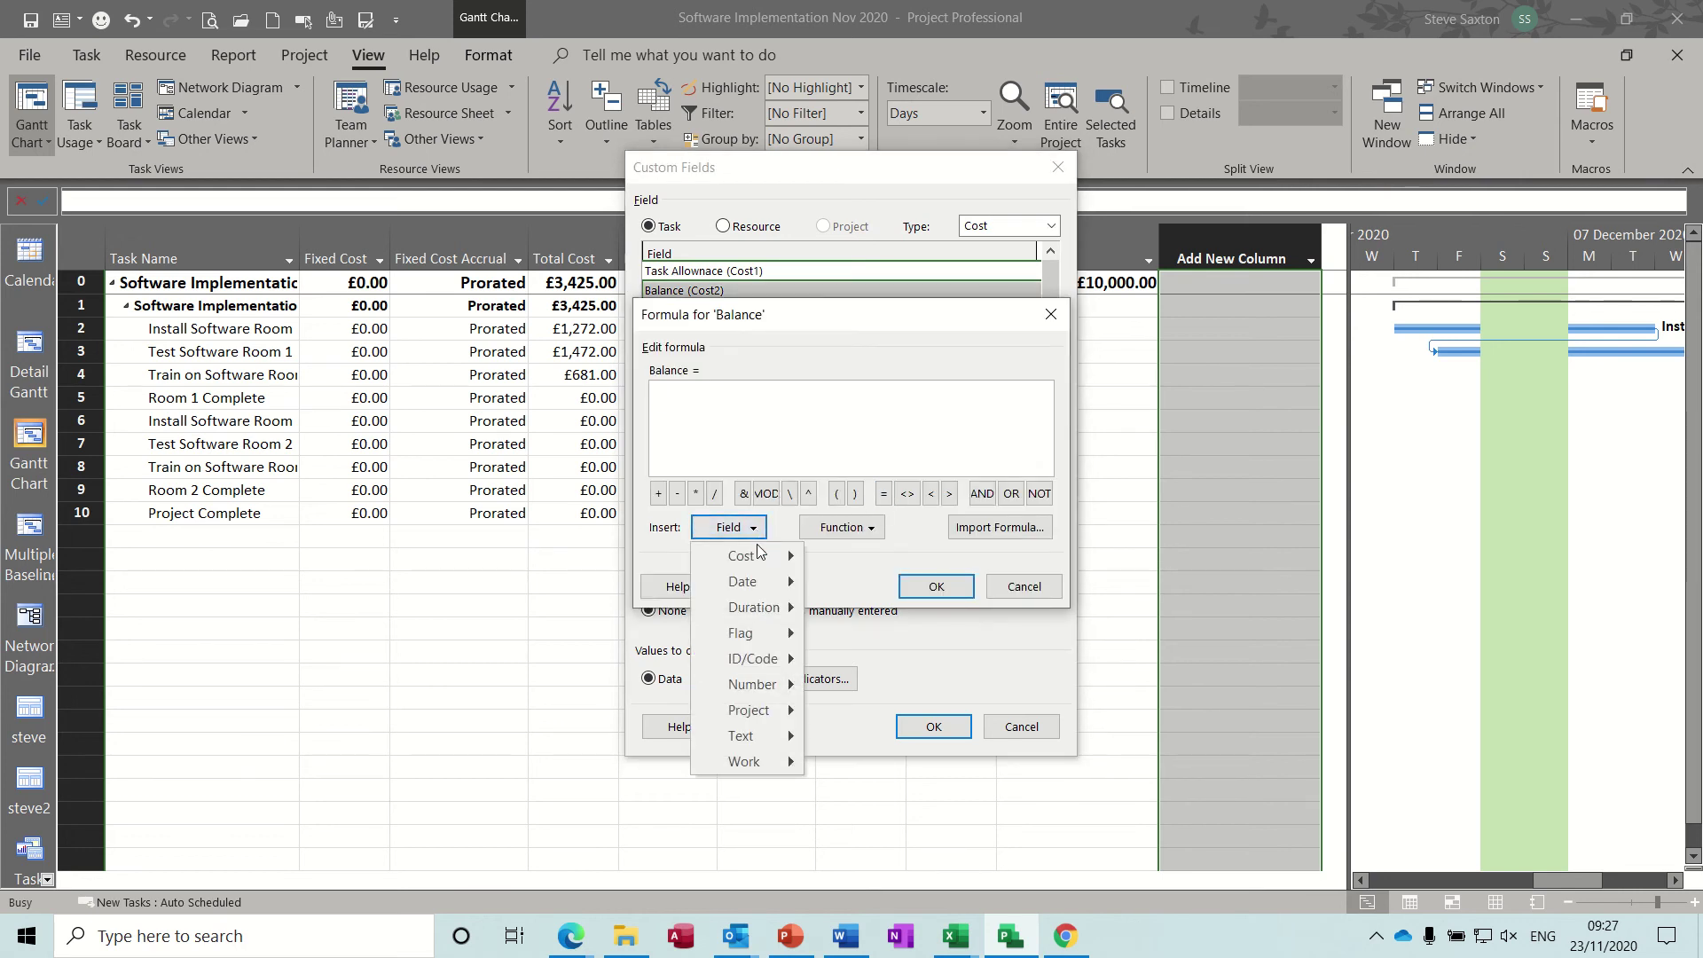
mouse_move(757, 557)
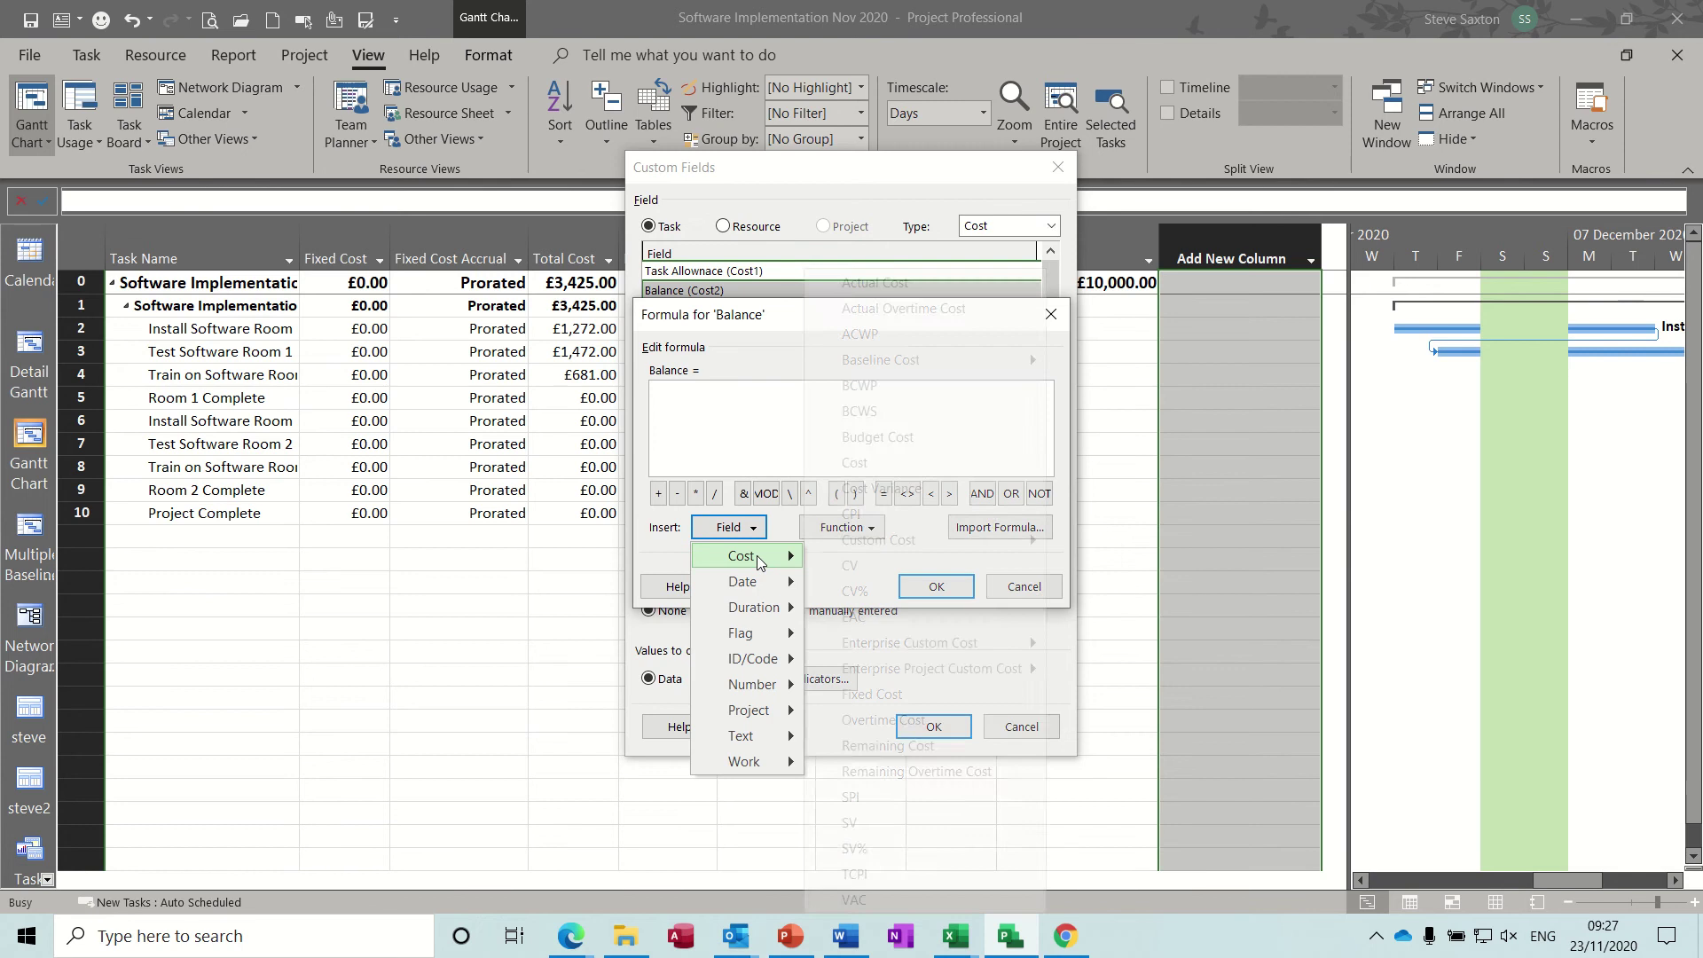
left_click(905, 283)
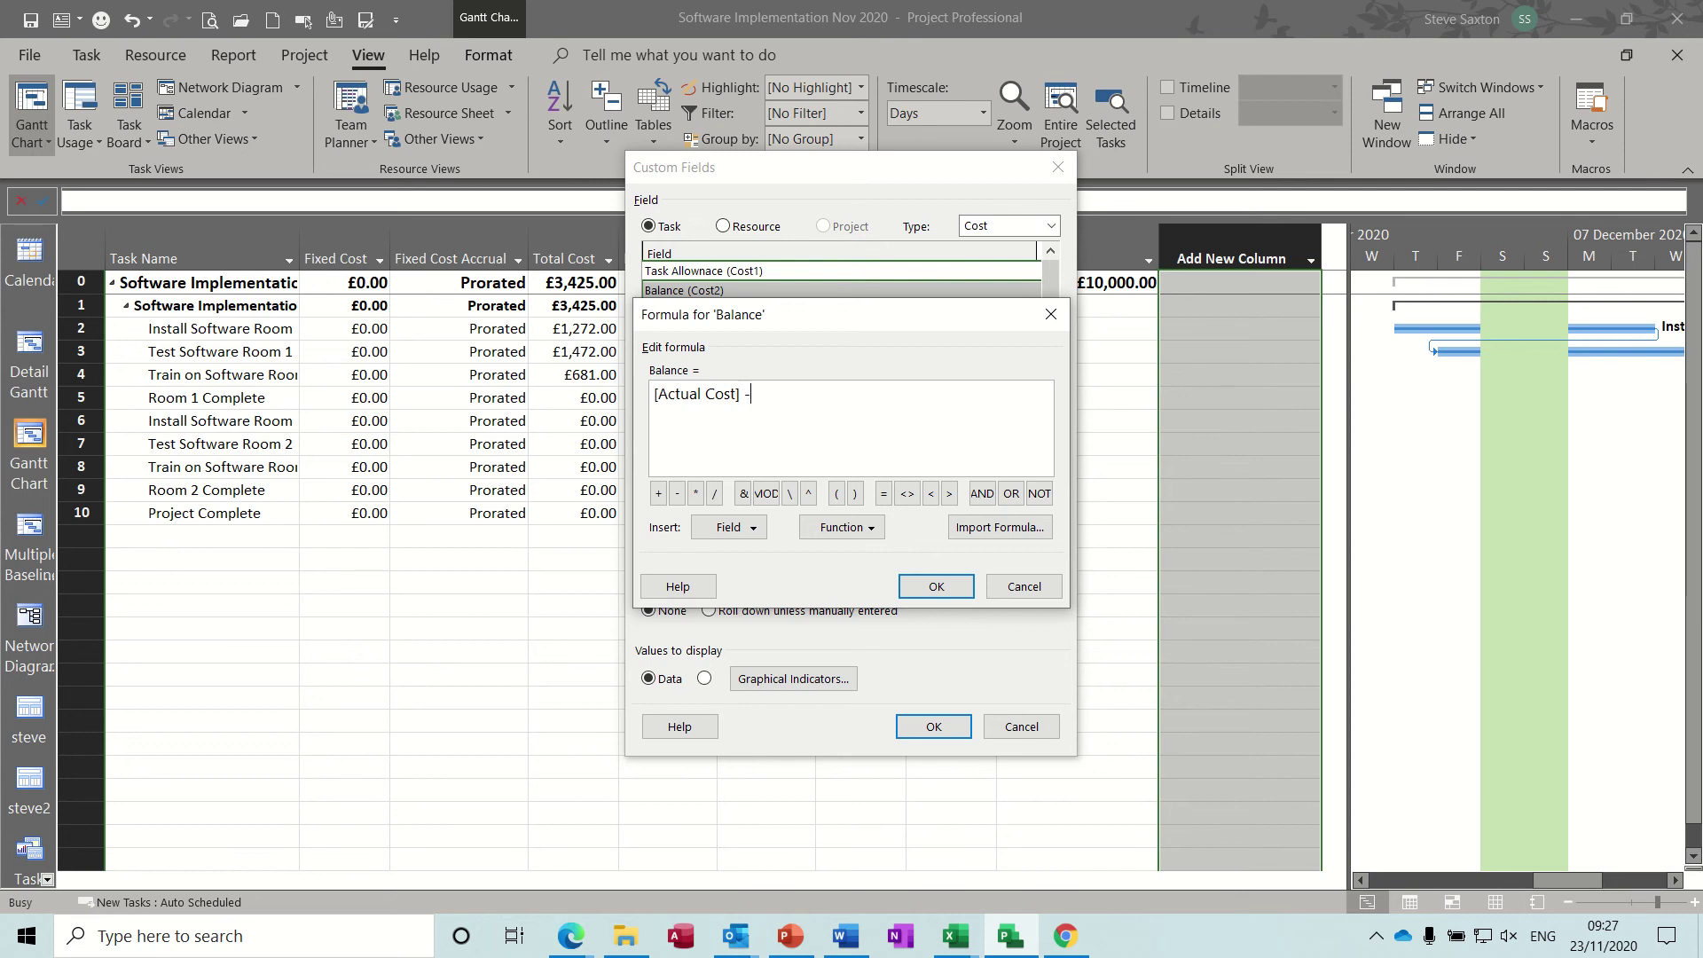
left_click(756, 529)
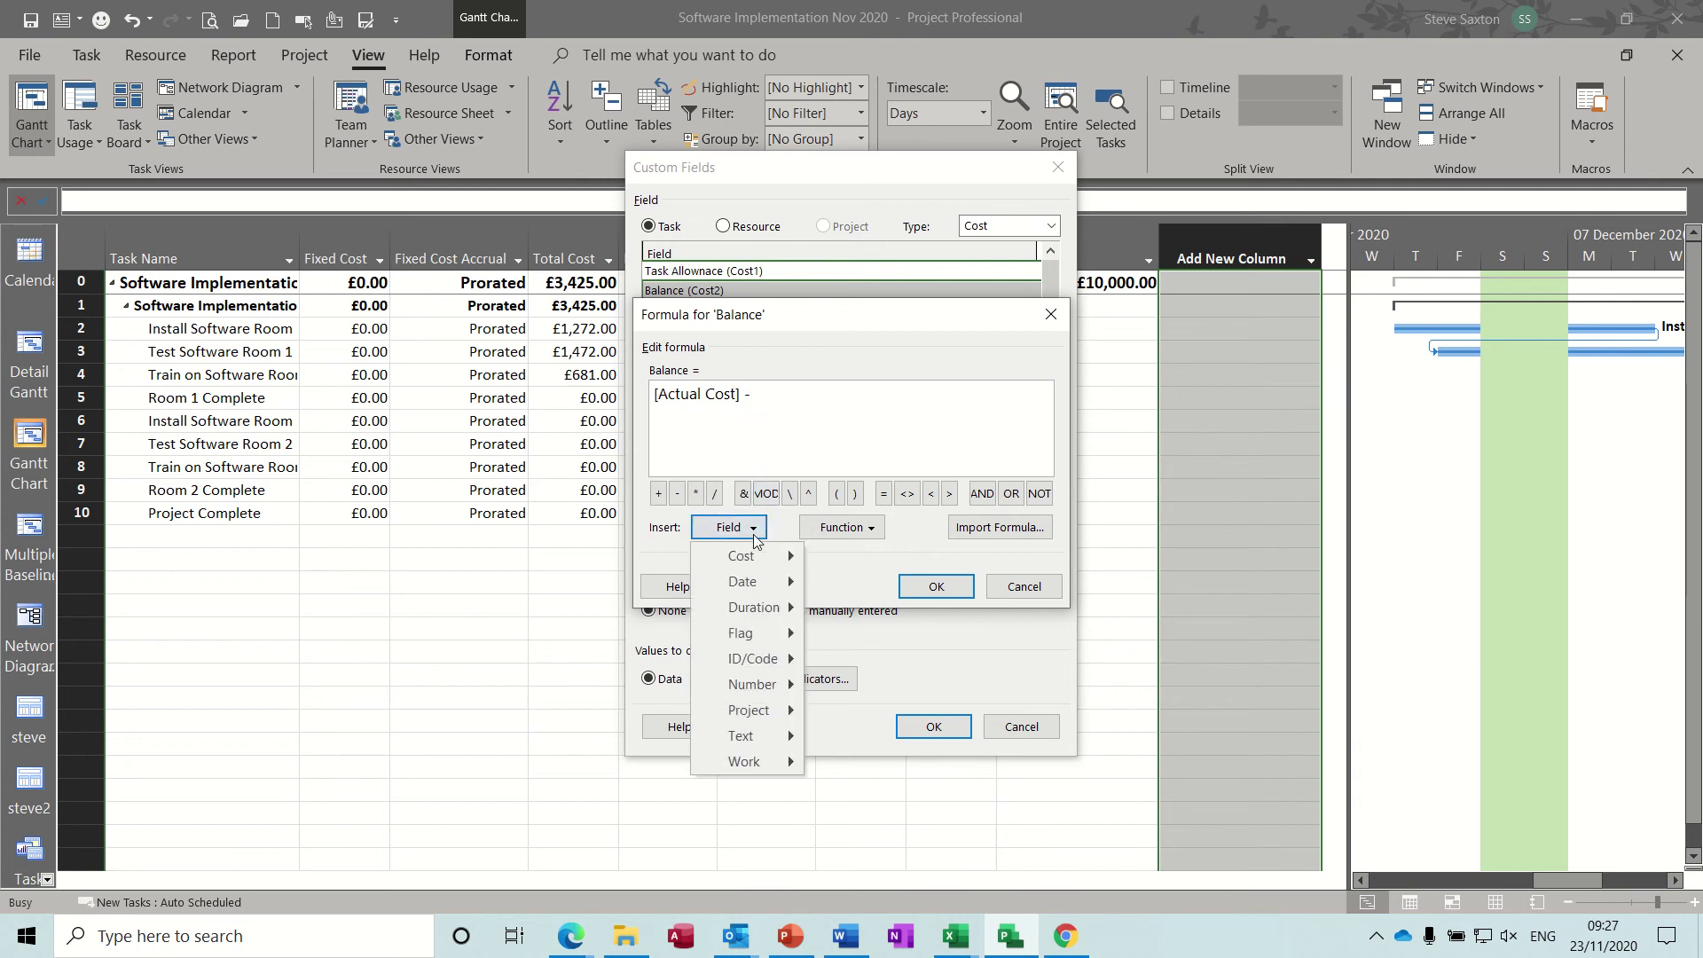
mouse_move(768, 563)
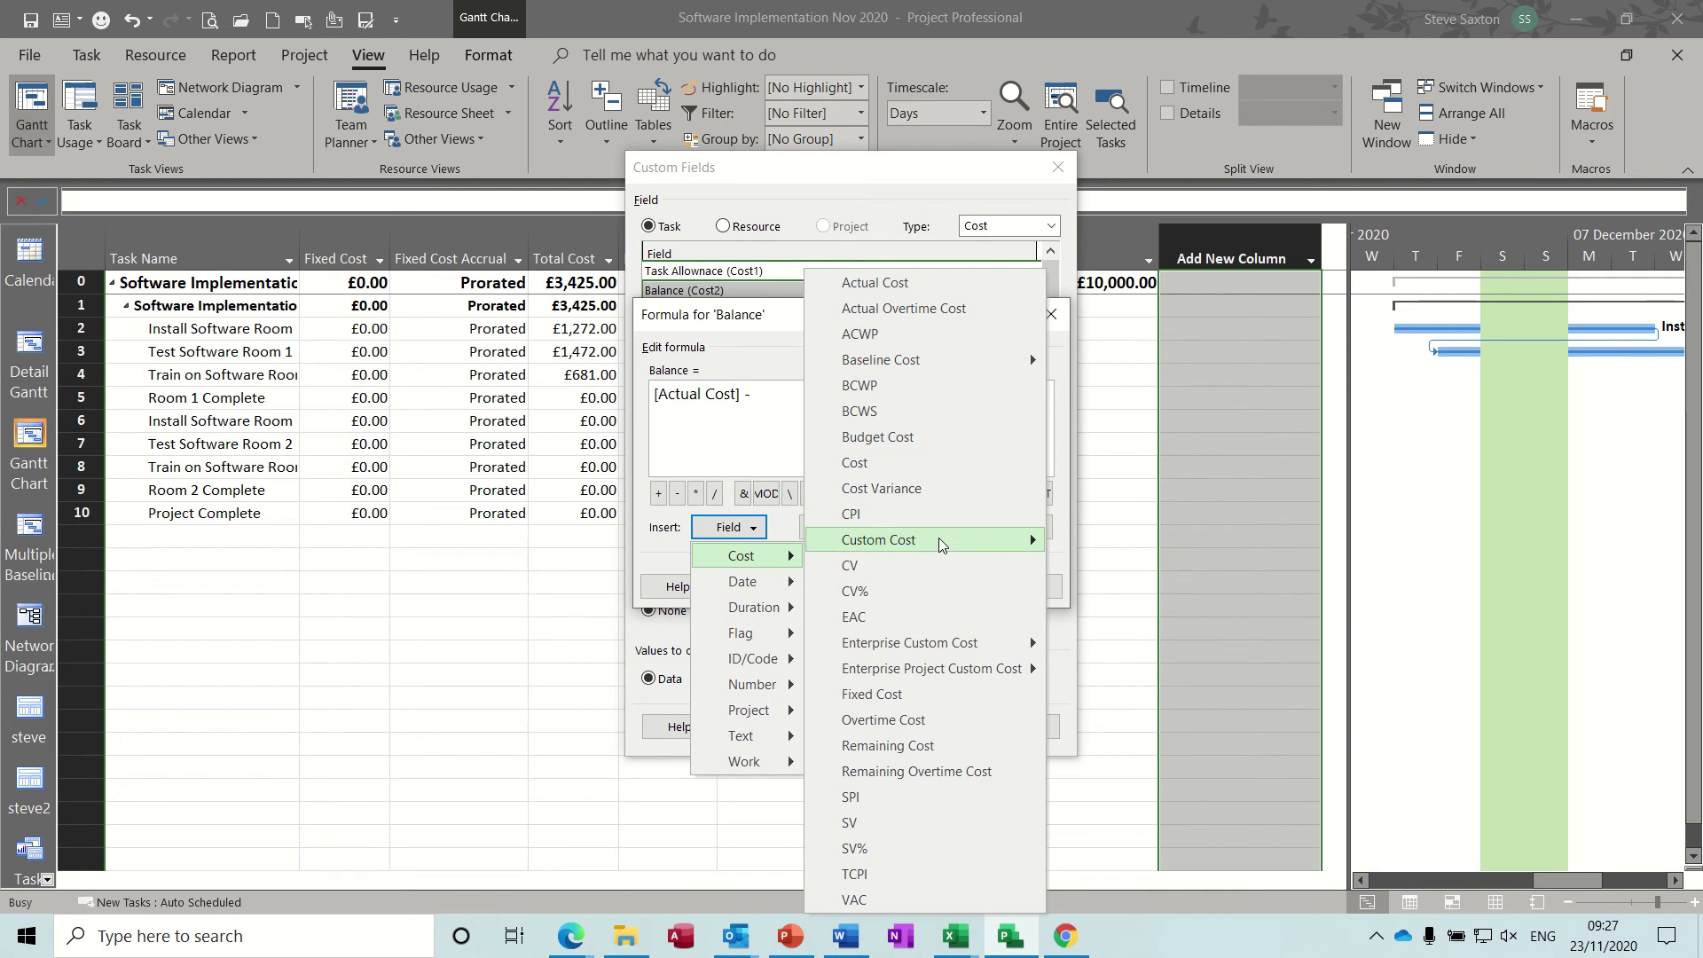
mouse_move(945, 539)
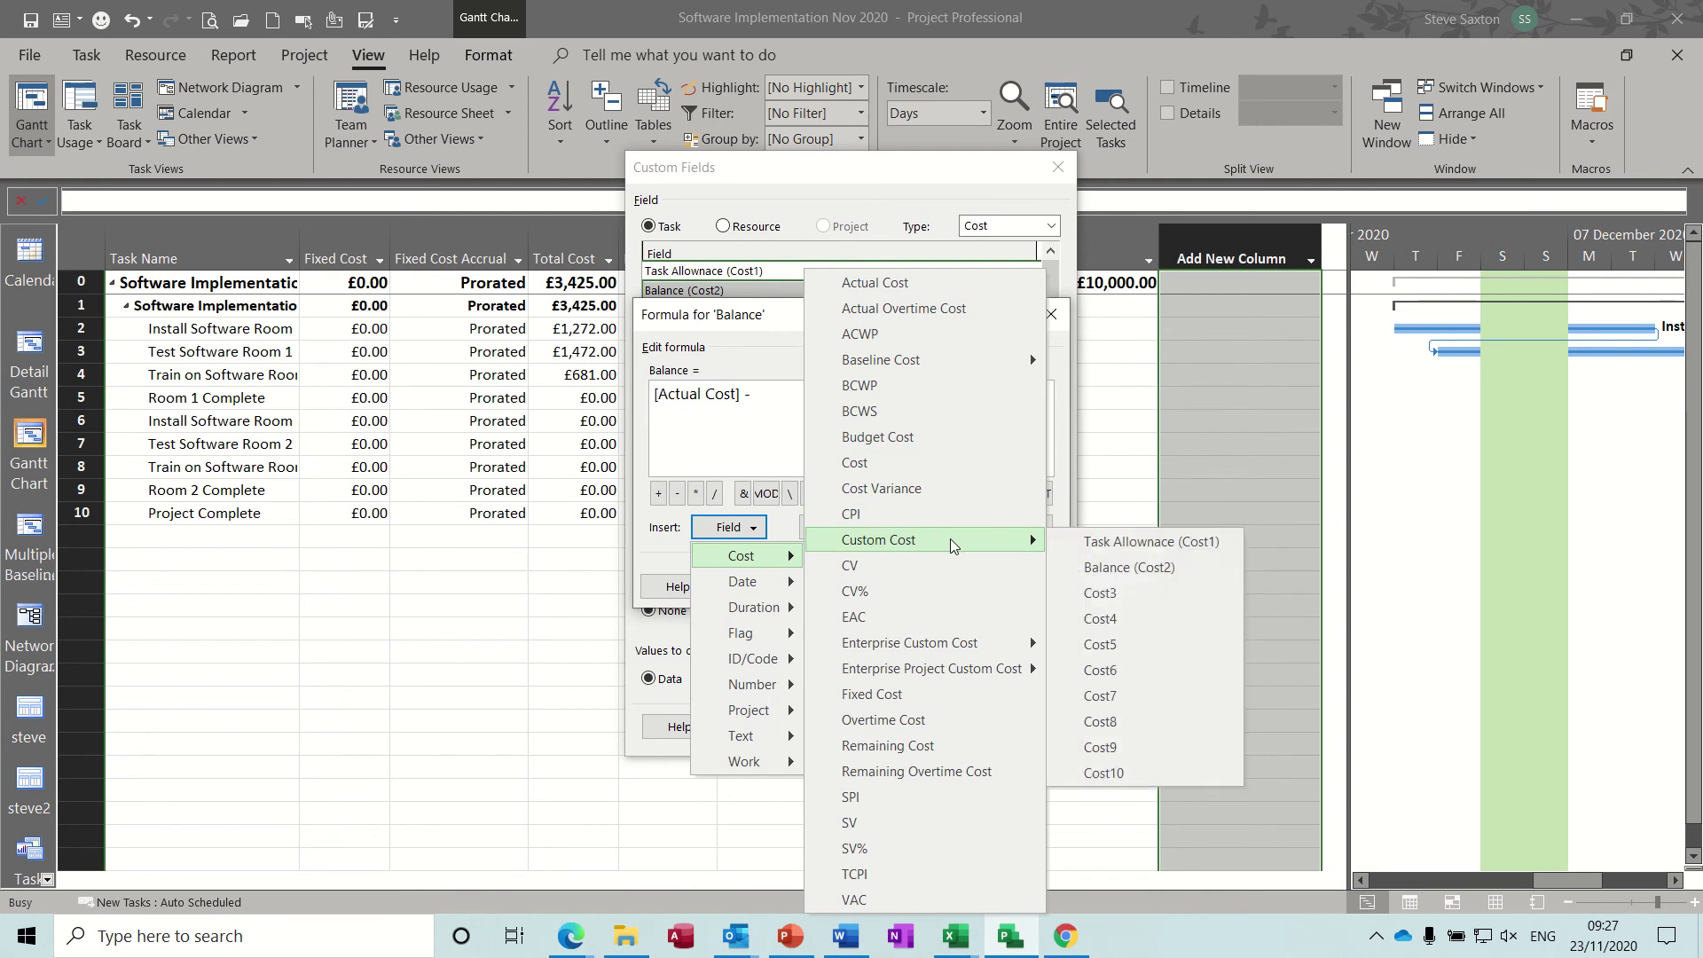
left_click(1183, 542)
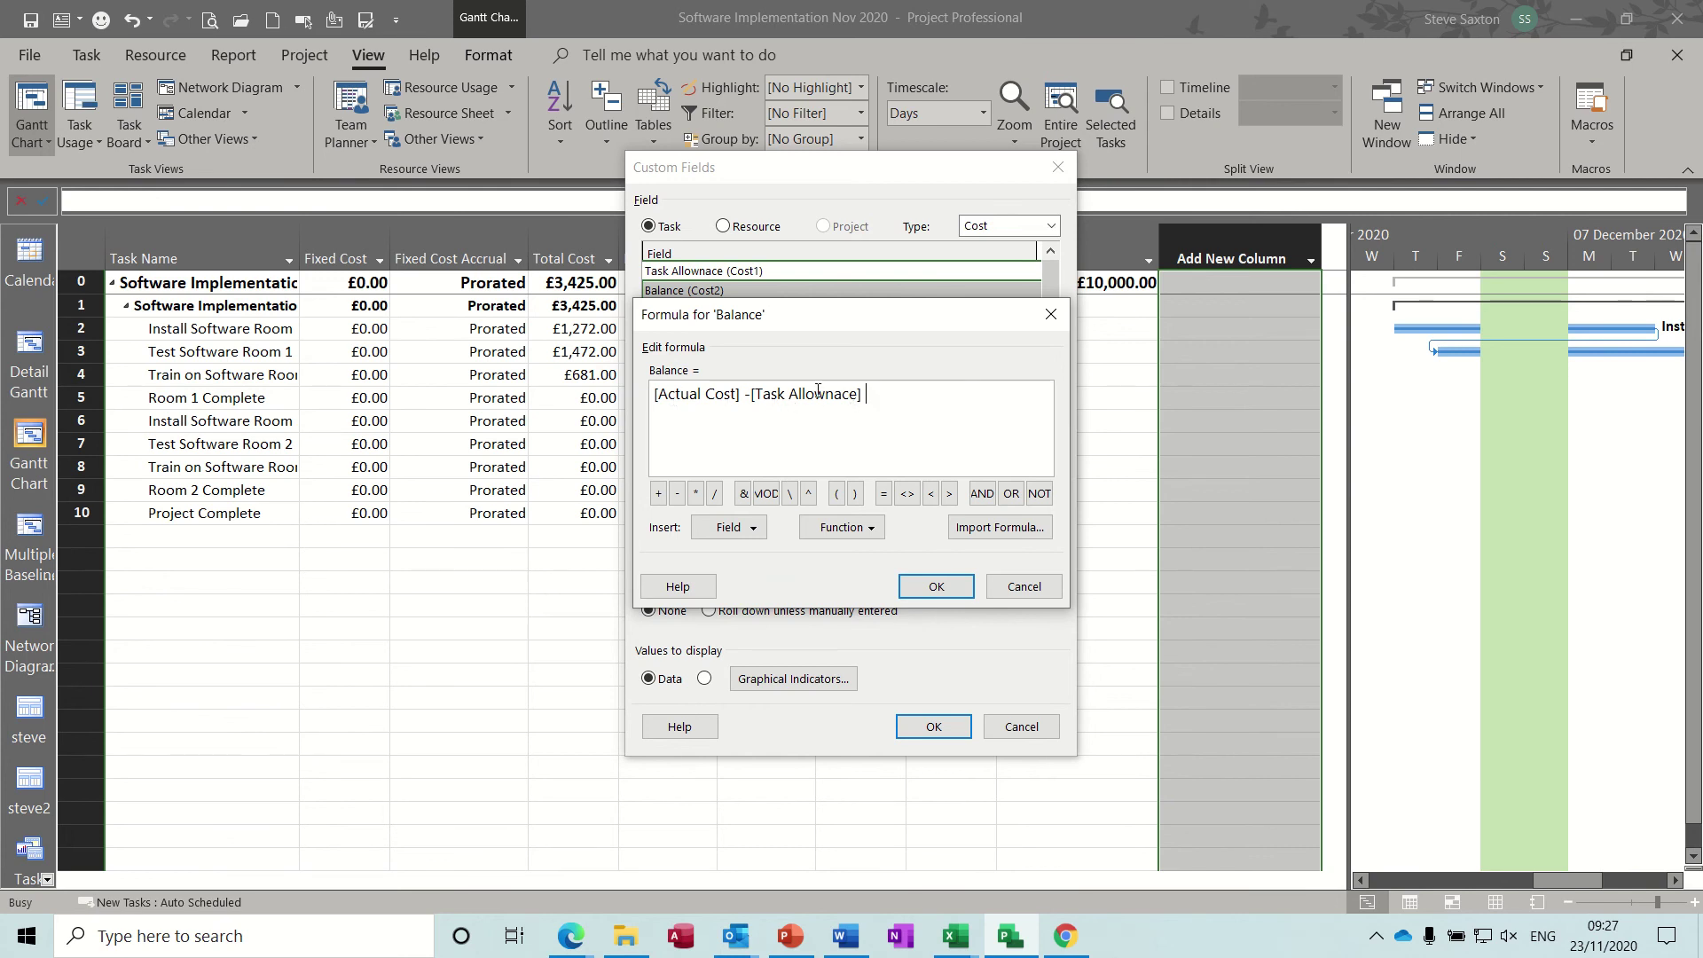
left_click(931, 587)
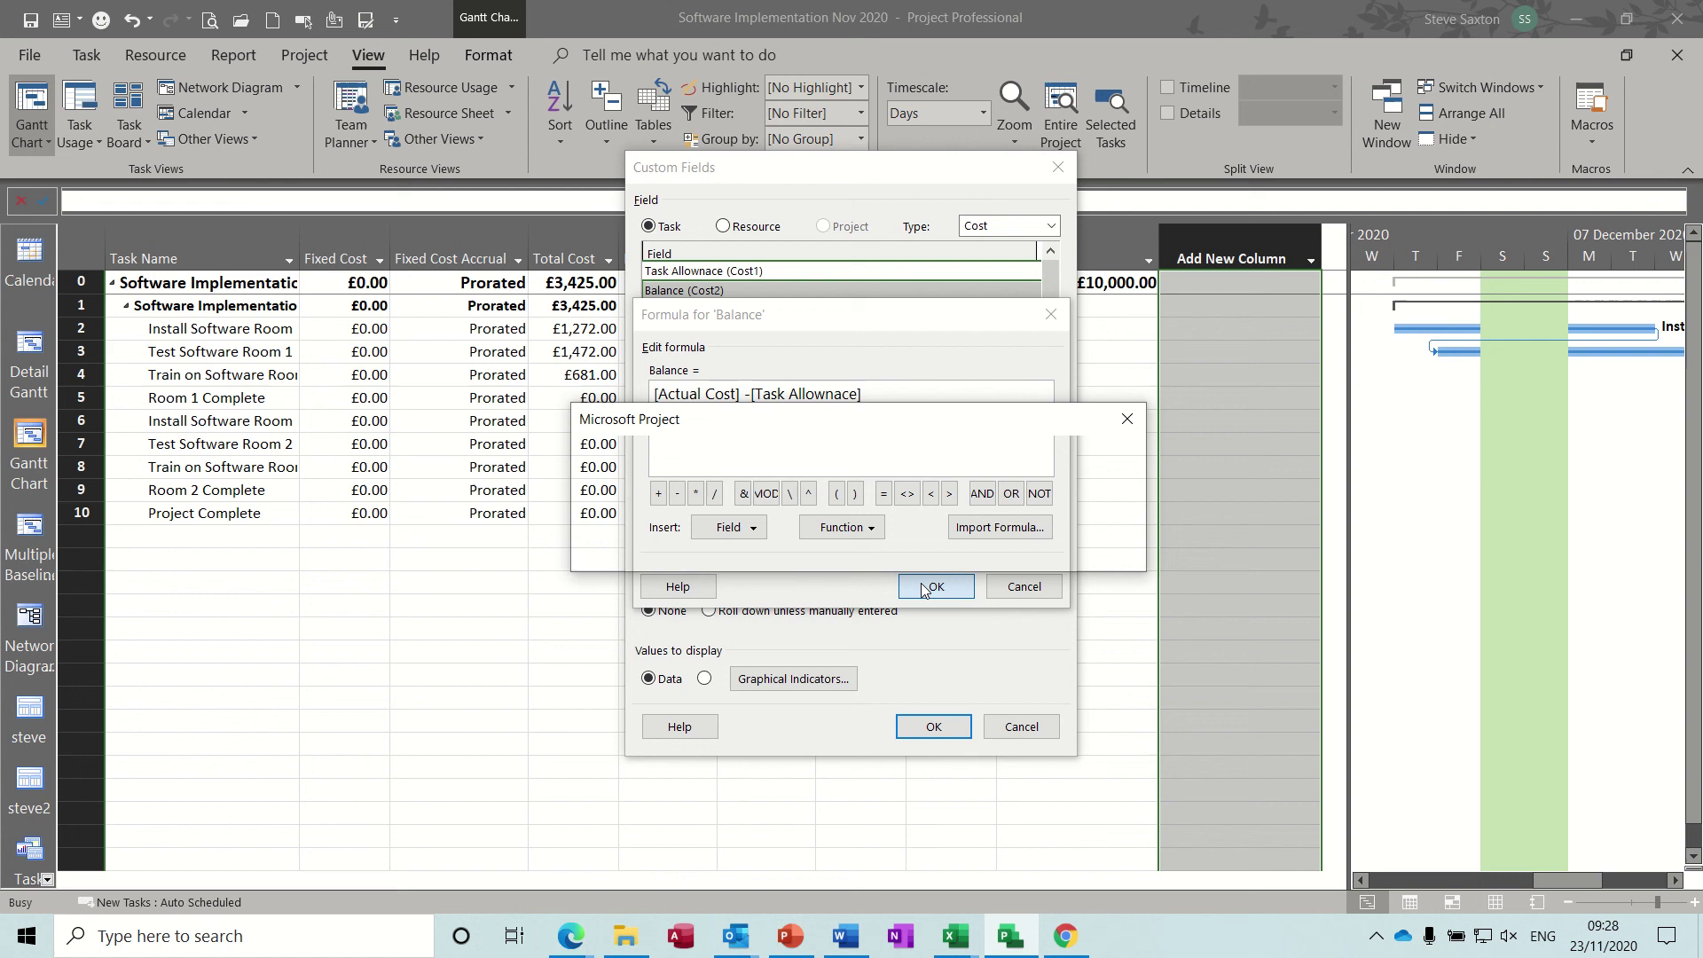
left_click(818, 552)
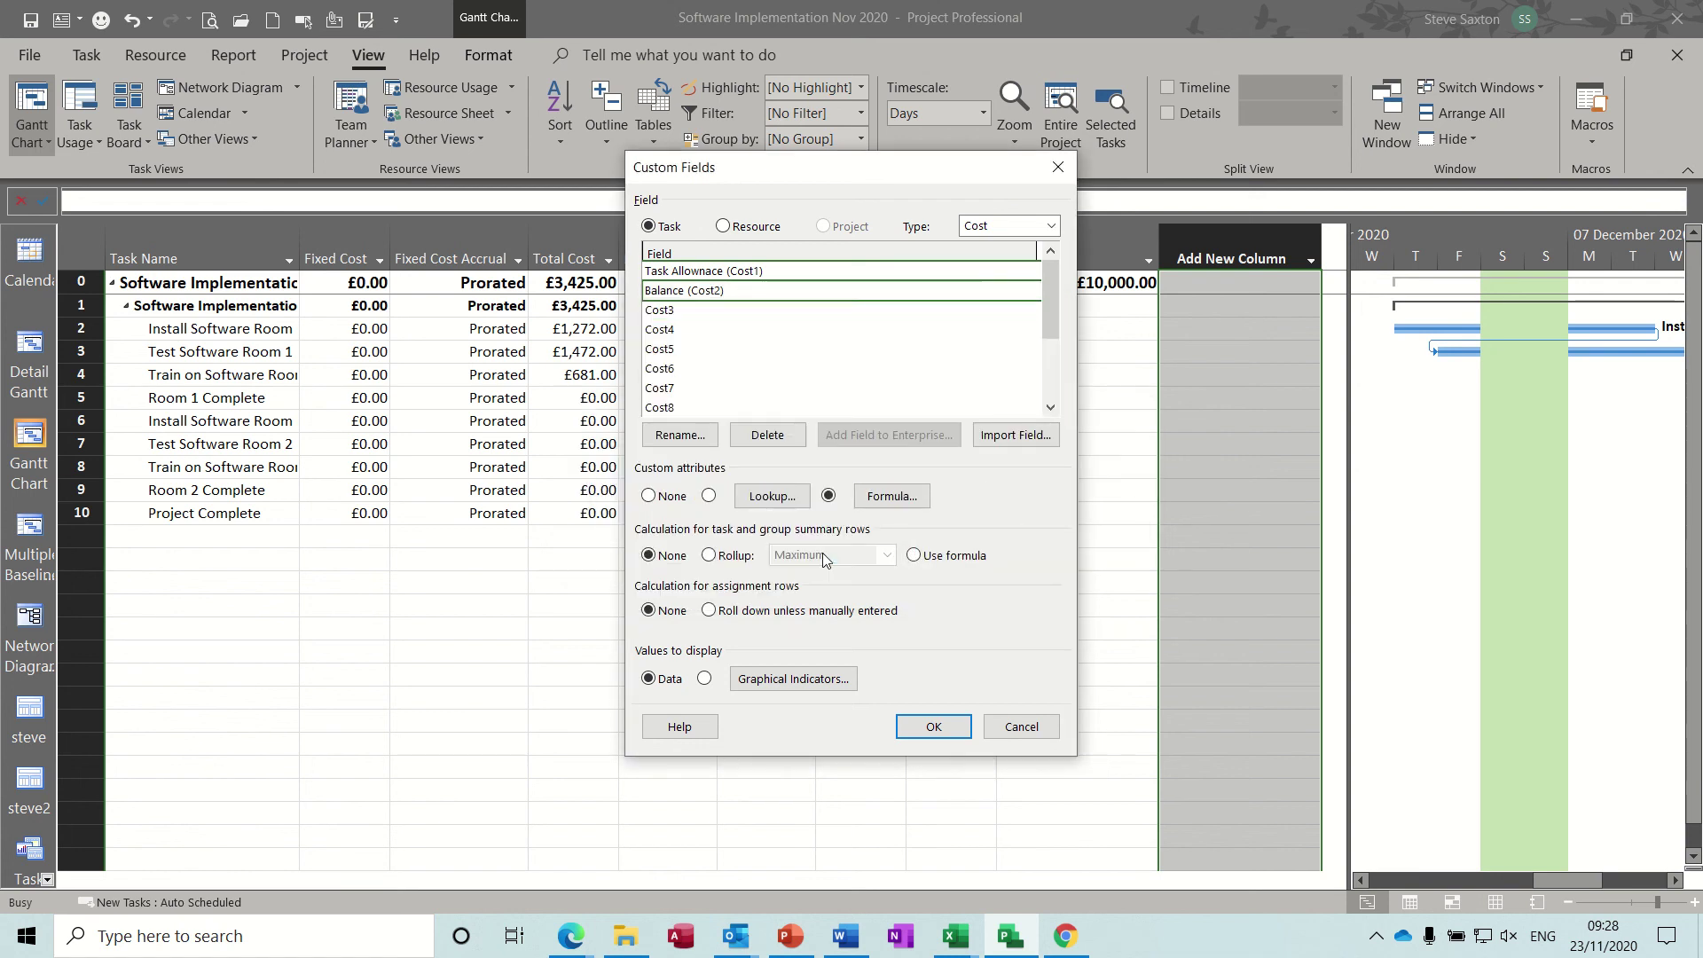
Correct the Cost1 name to 'Task Allowance' and recheck the Task Allowance and Balance formulas
left_click(705, 273)
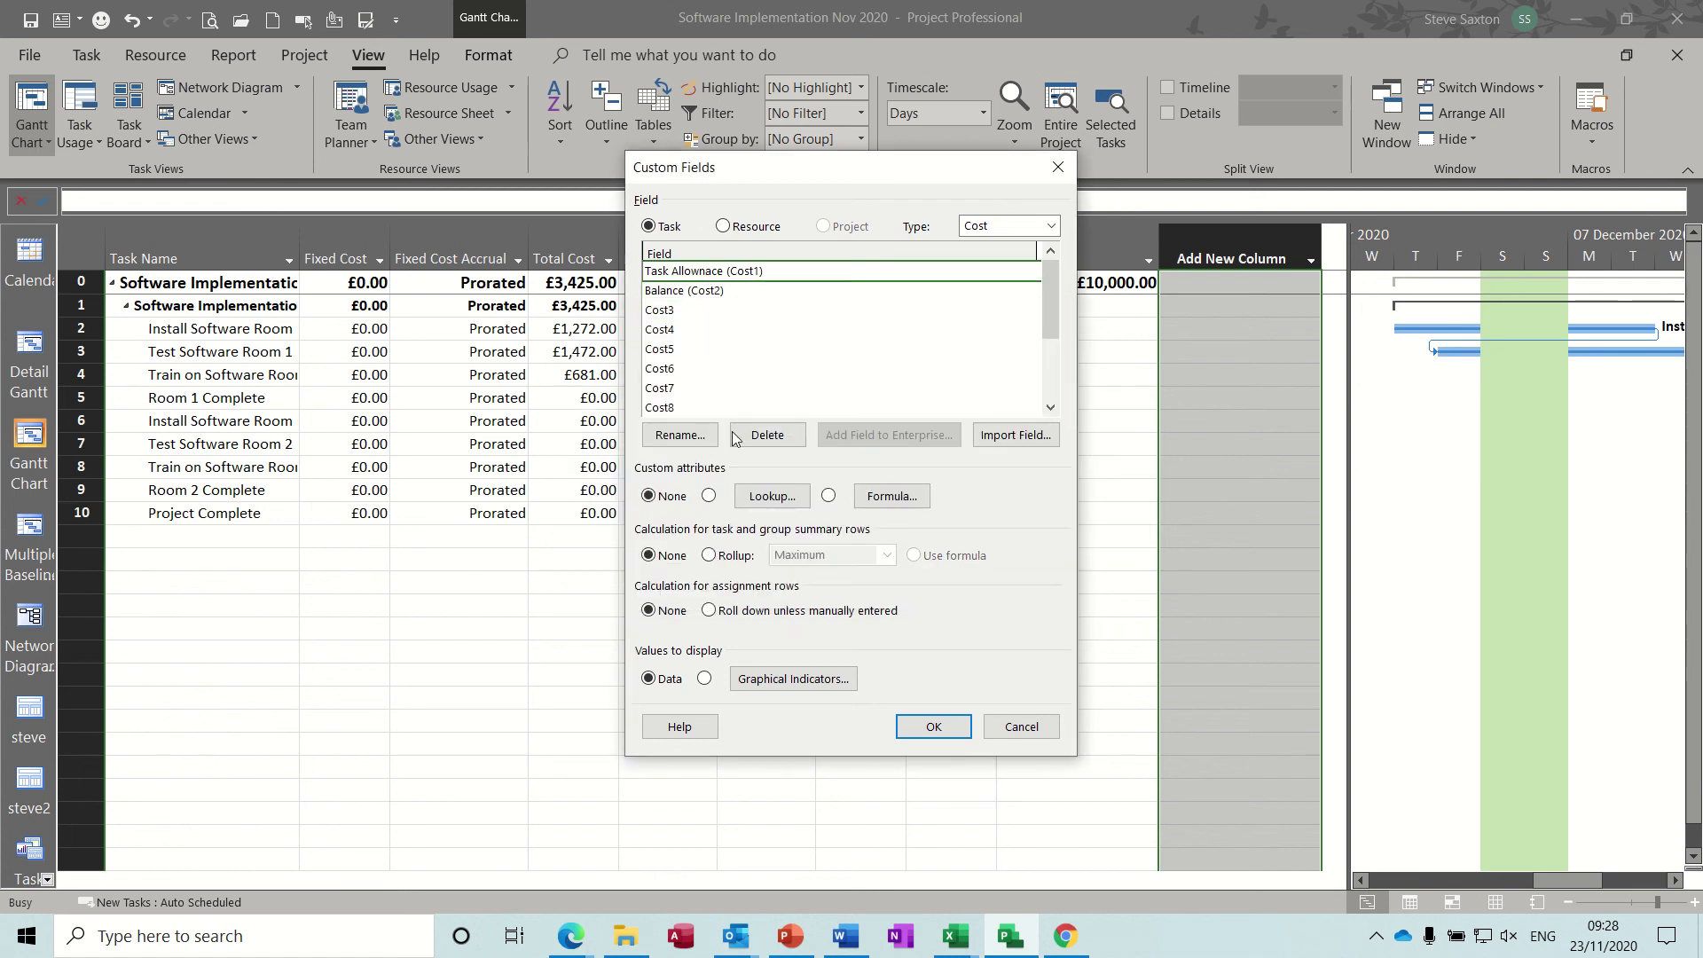
left_click(680, 435)
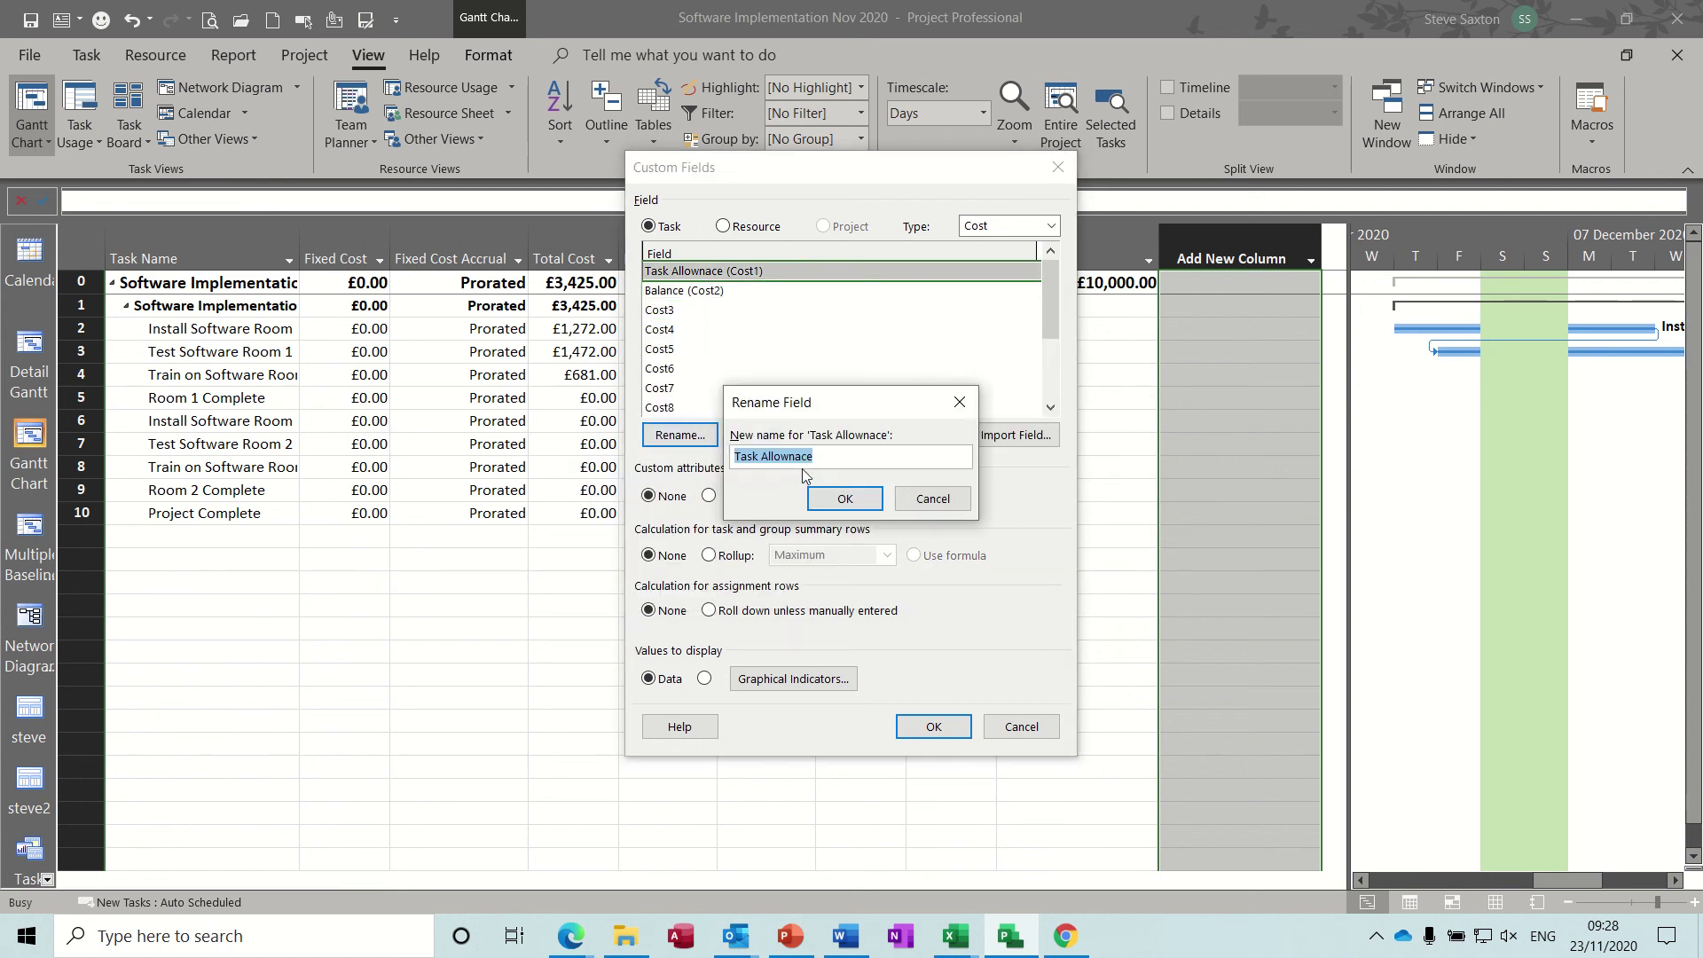
left_click(825, 458)
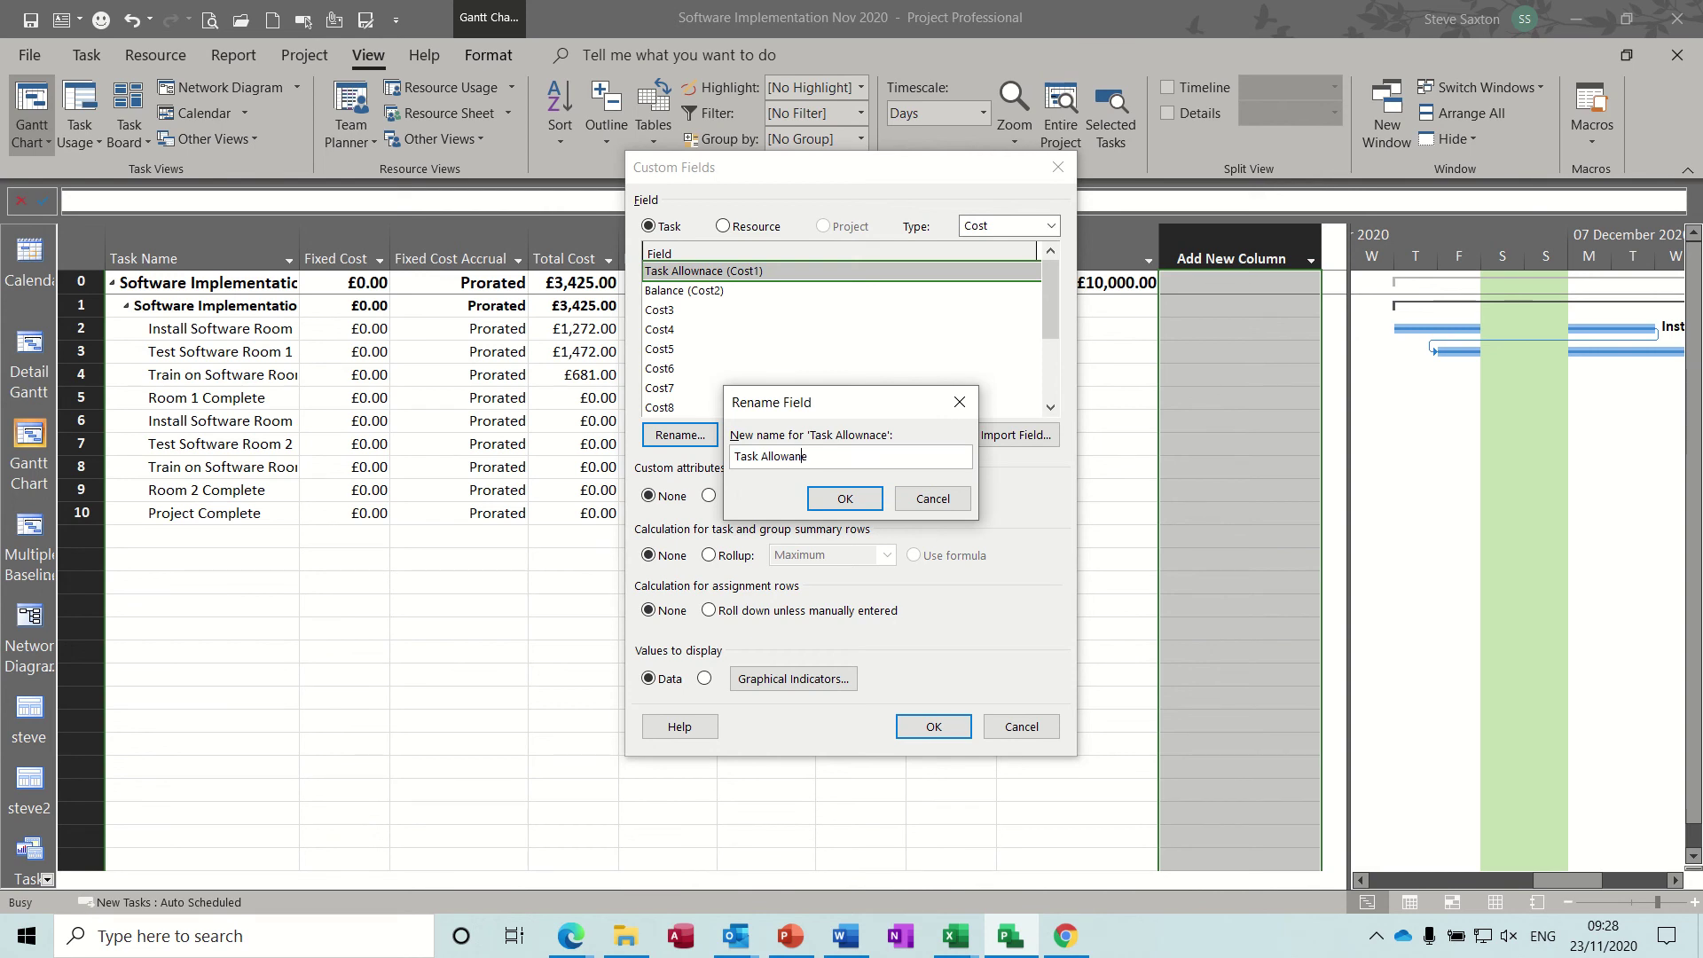
left_click(845, 500)
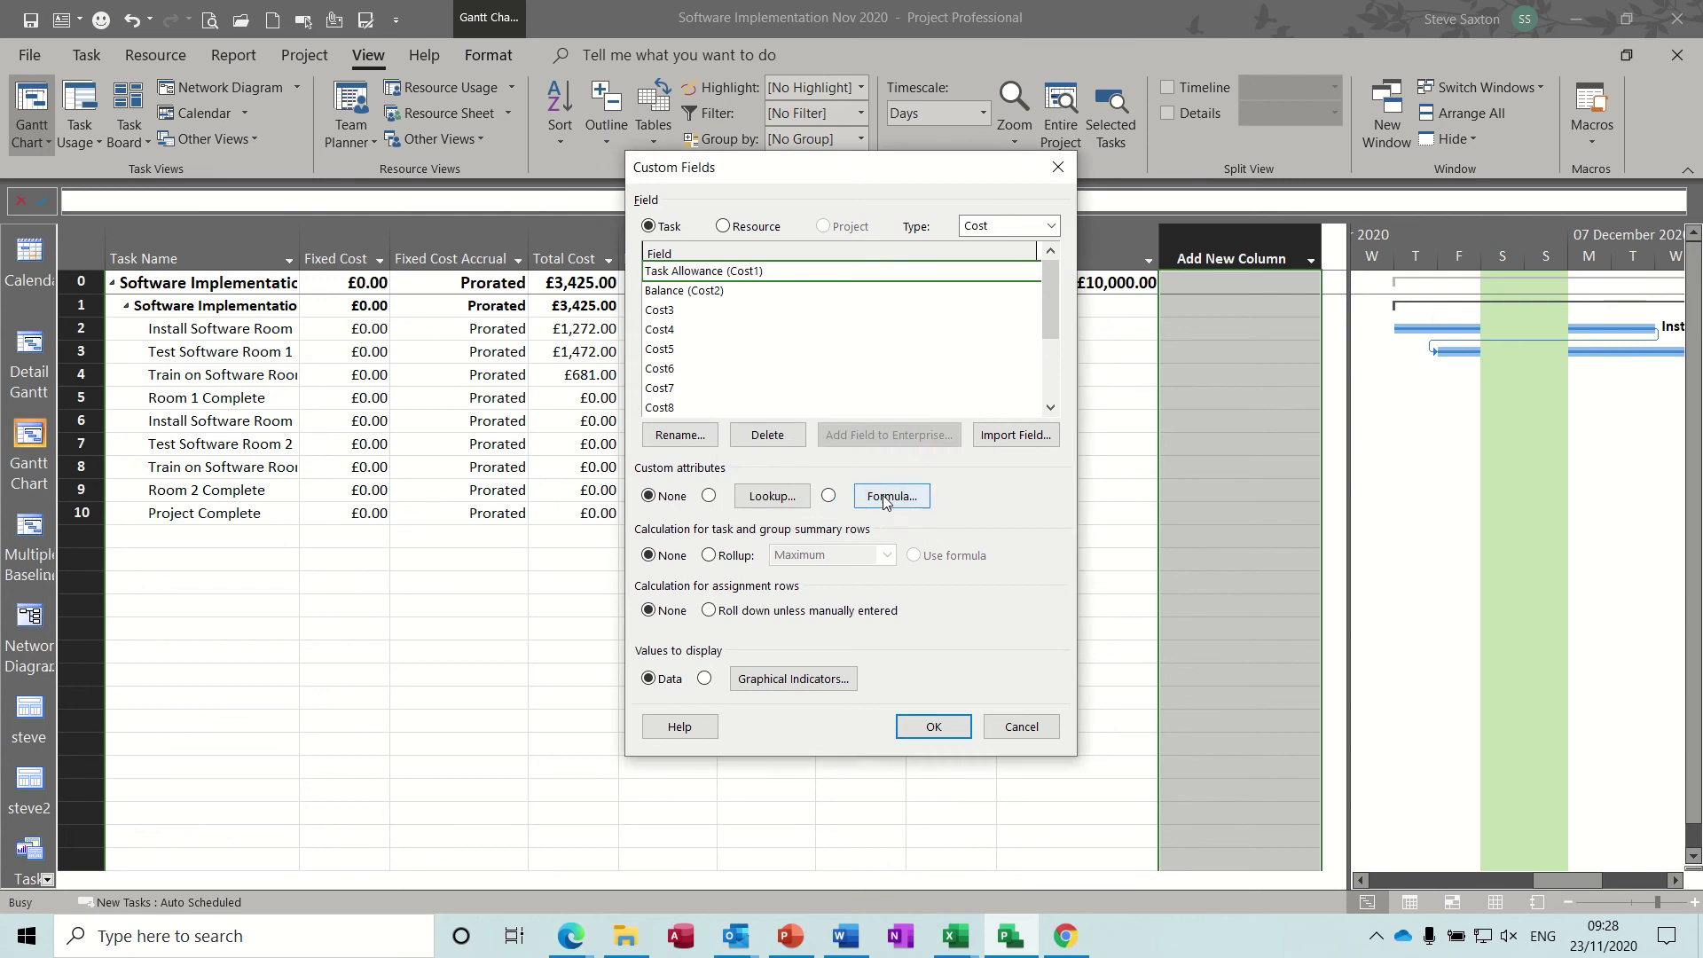
left_click(885, 498)
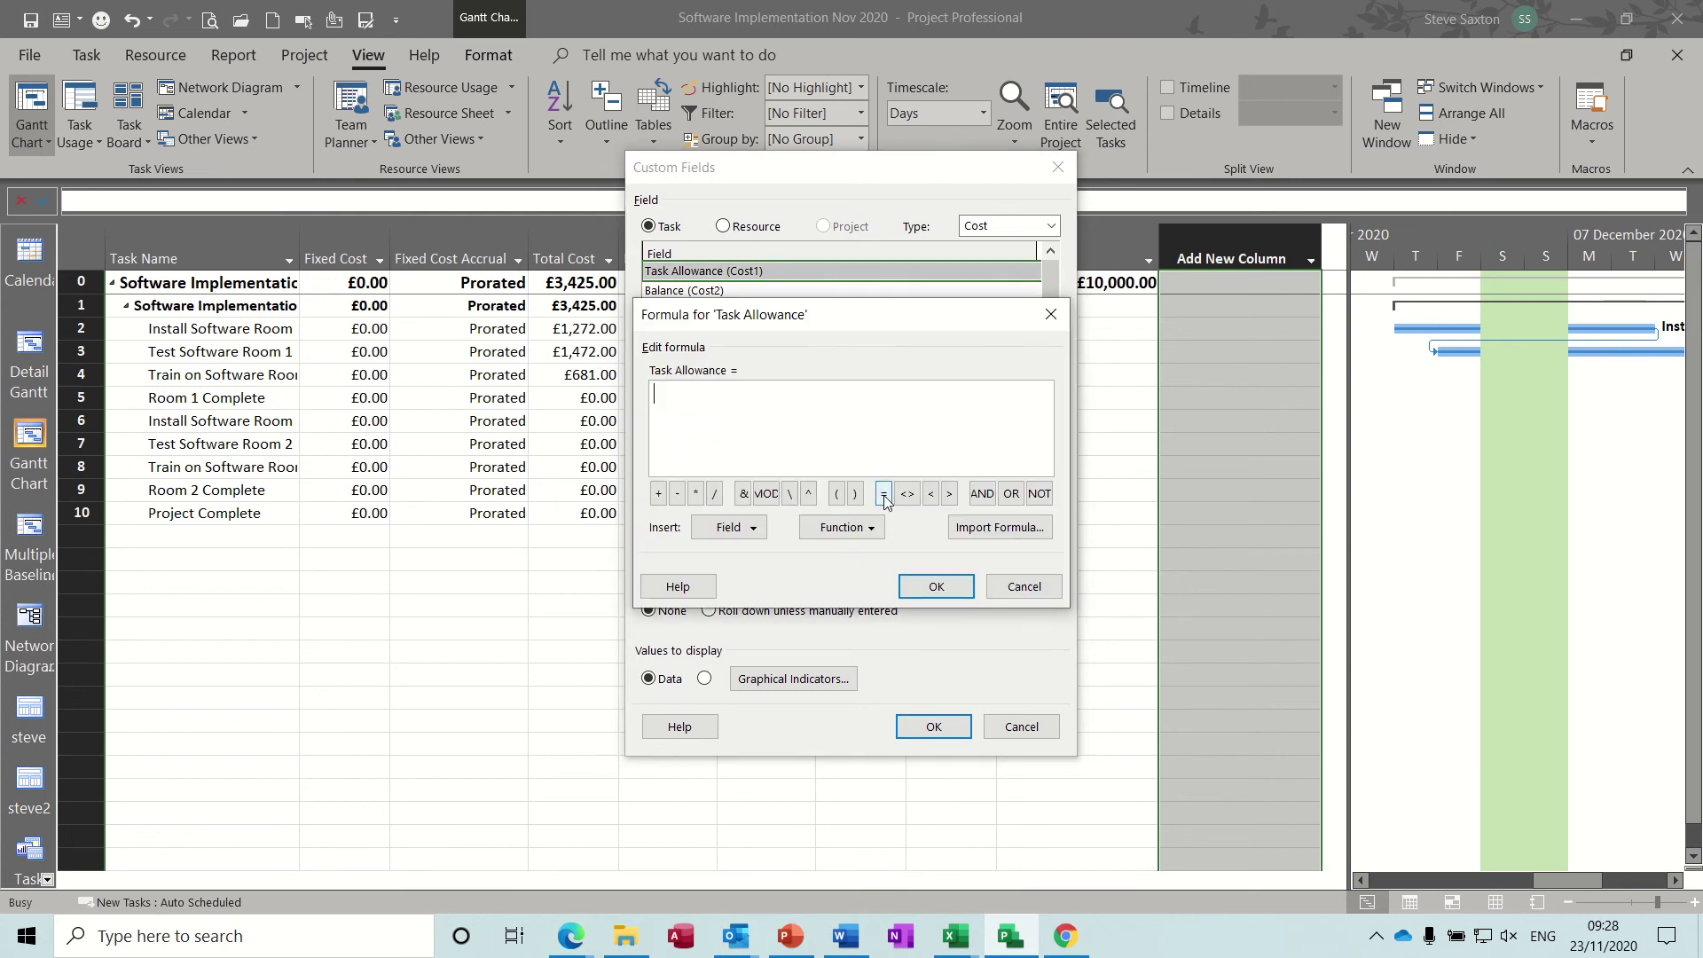
left_click(1024, 587)
left_click(713, 292)
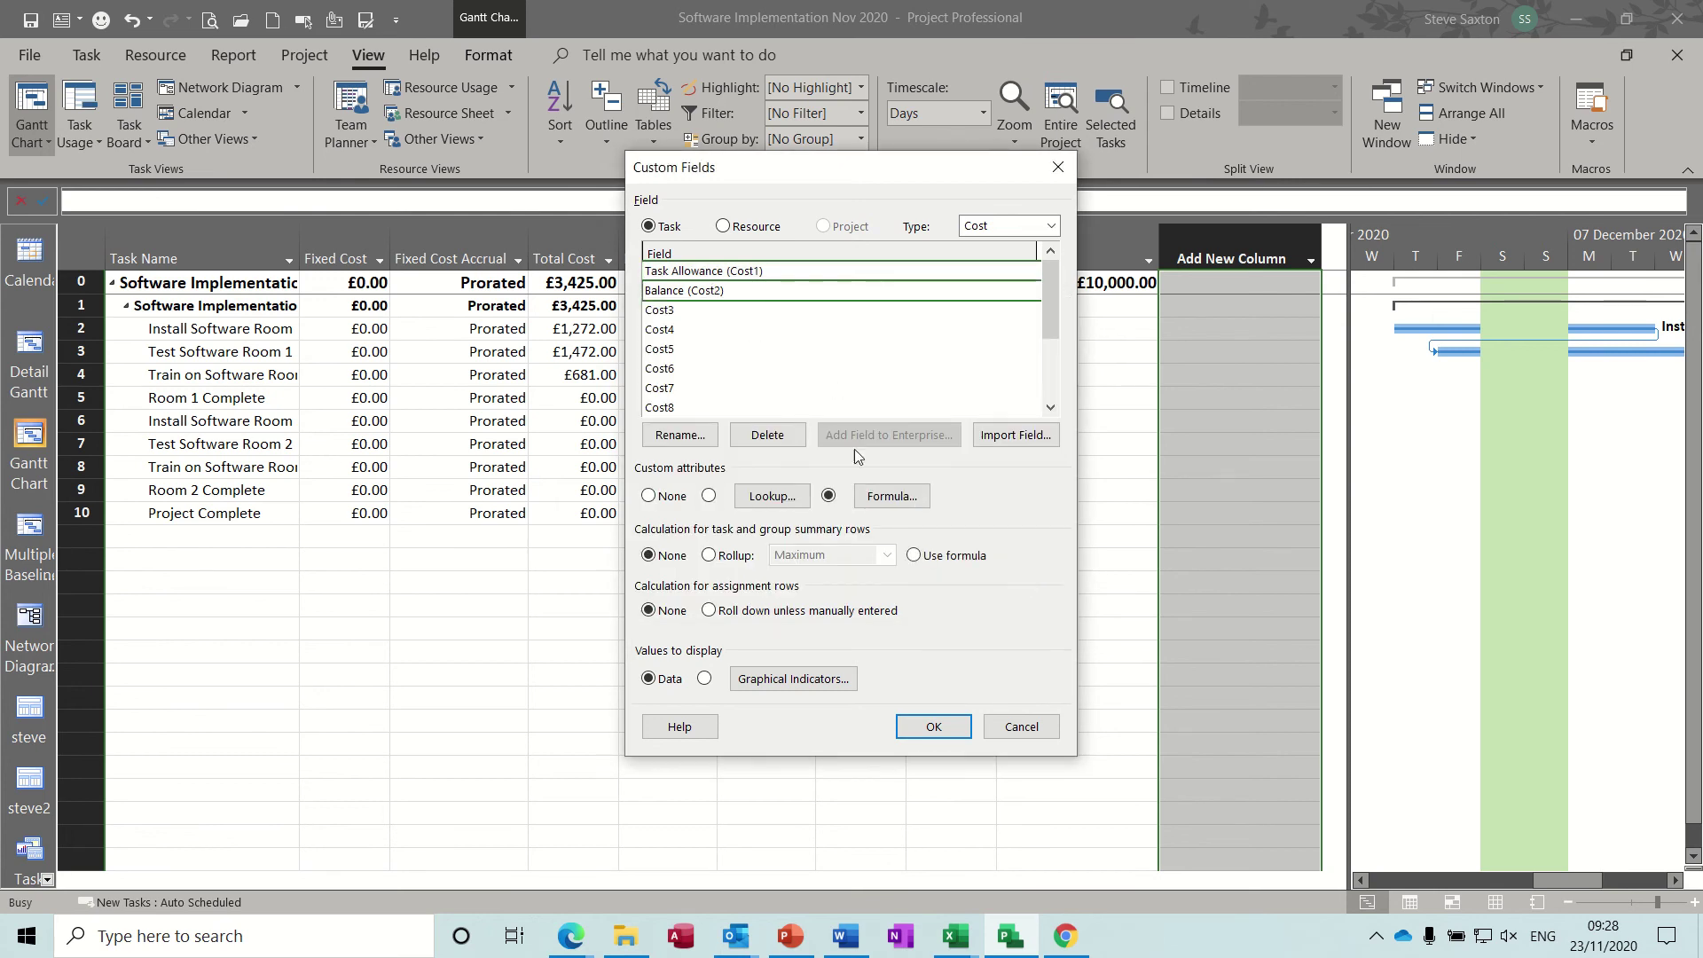
left_click(890, 495)
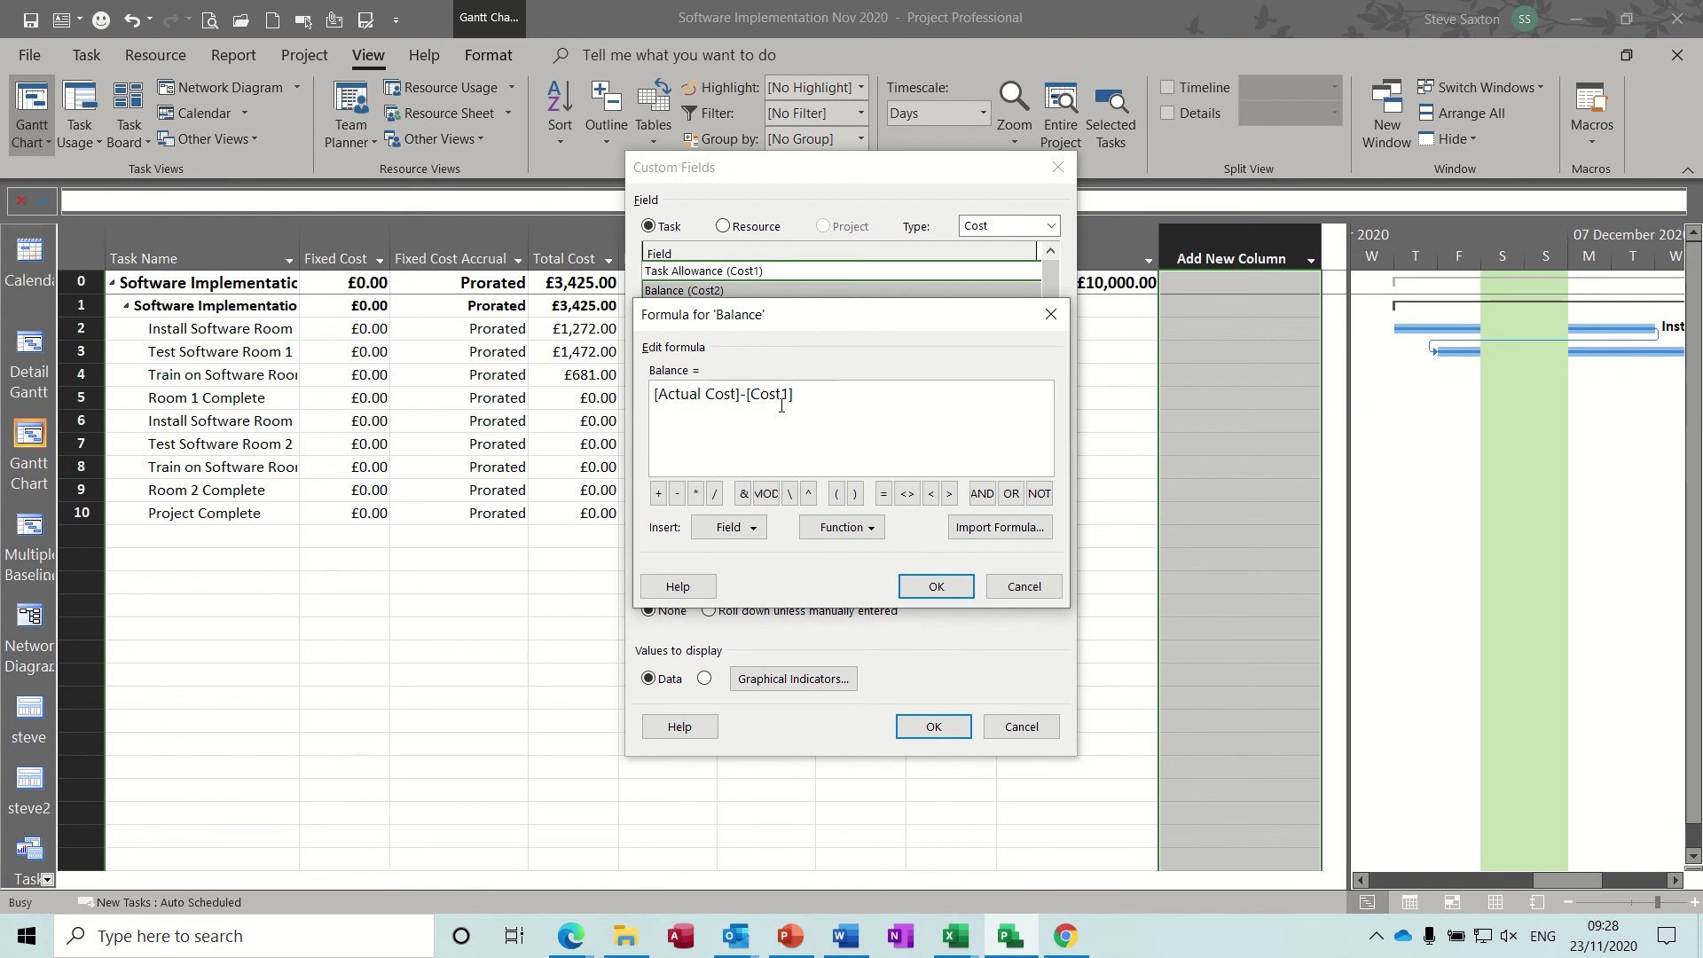
left_click(935, 588)
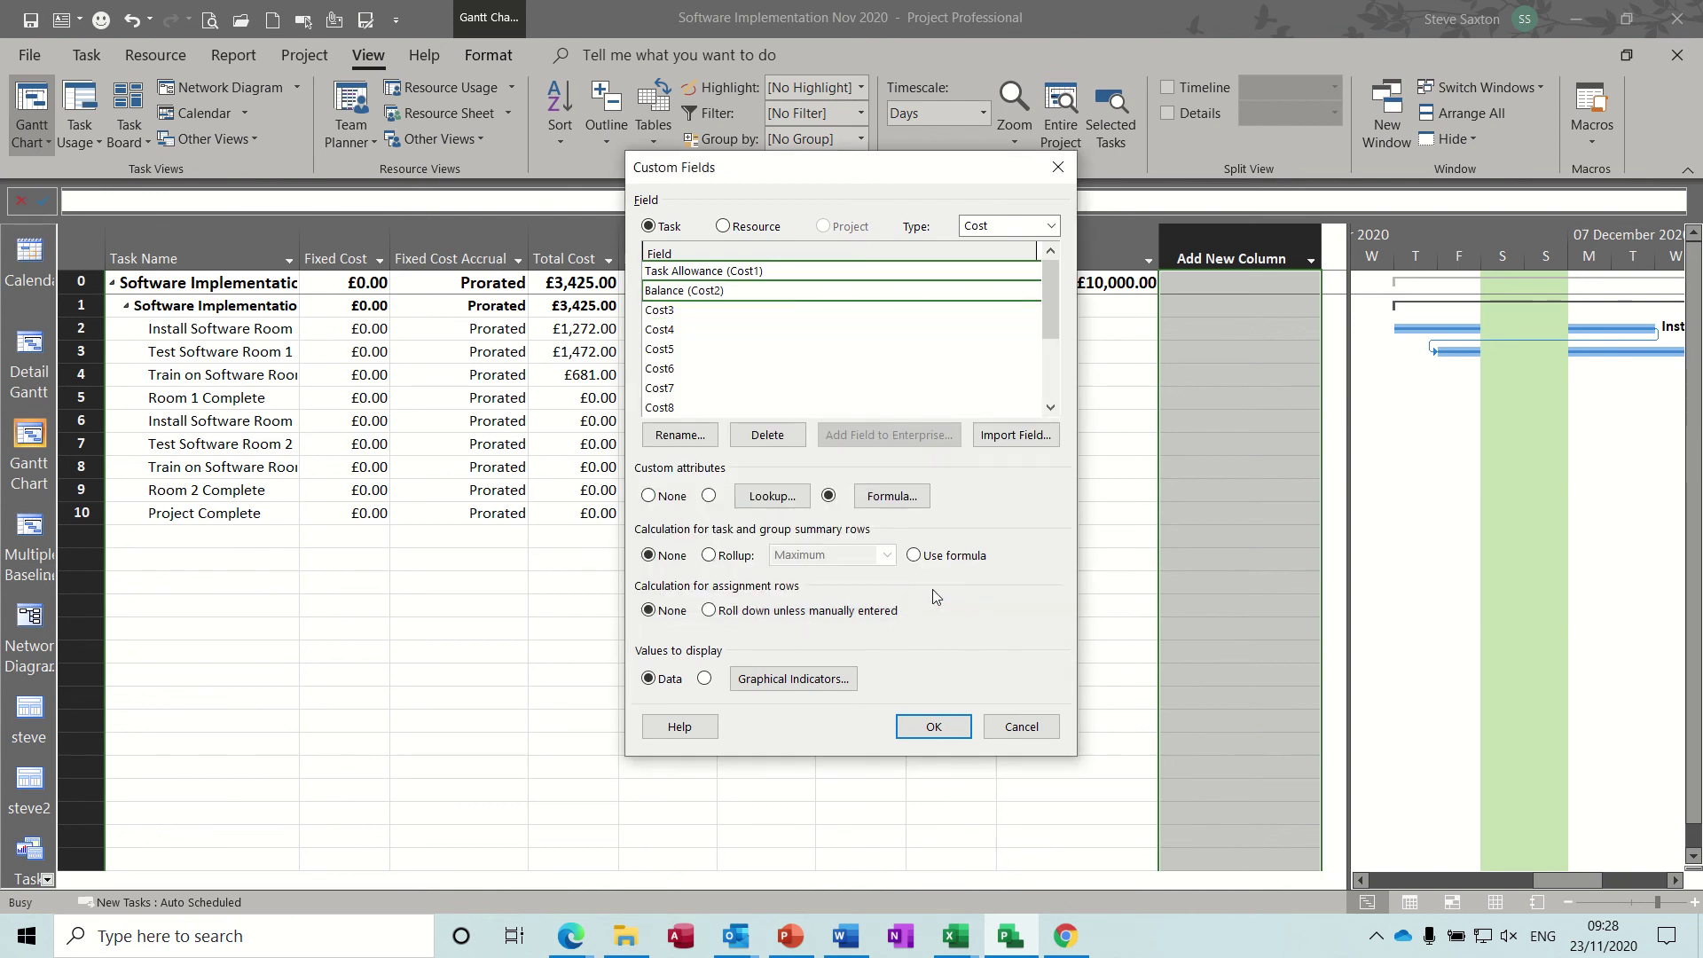
Apply the custom fields and insert a Task Allowance (Cost1) column after Budget Cost
left_click(932, 726)
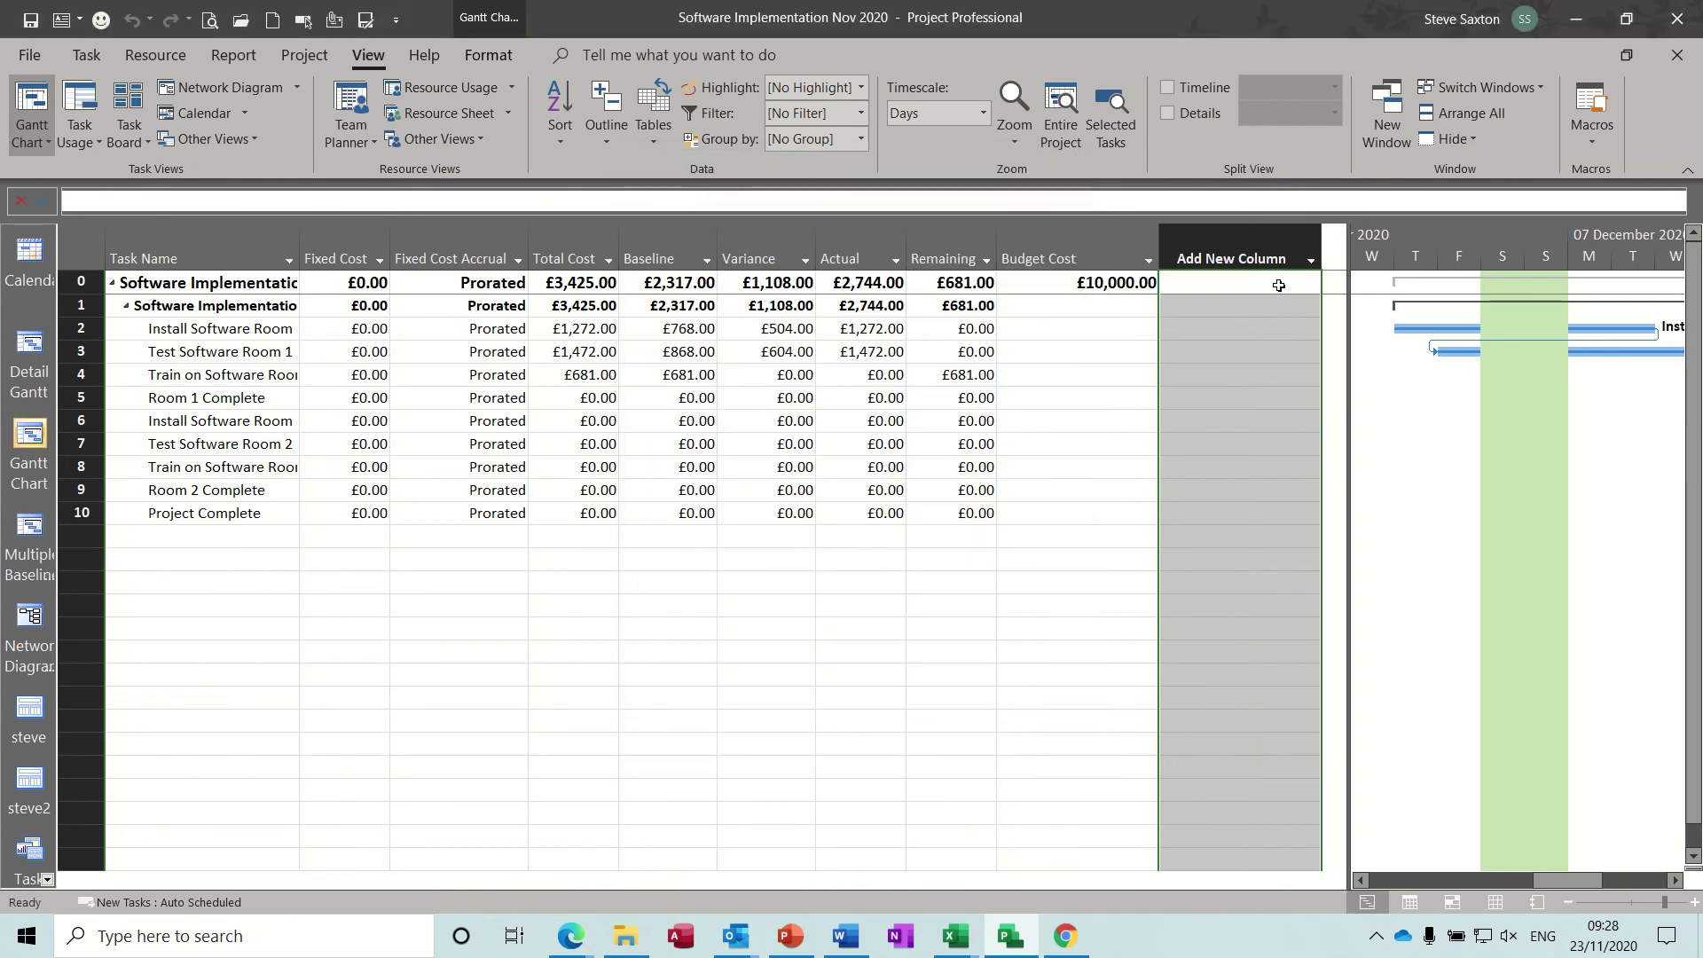
right_click(1230, 257)
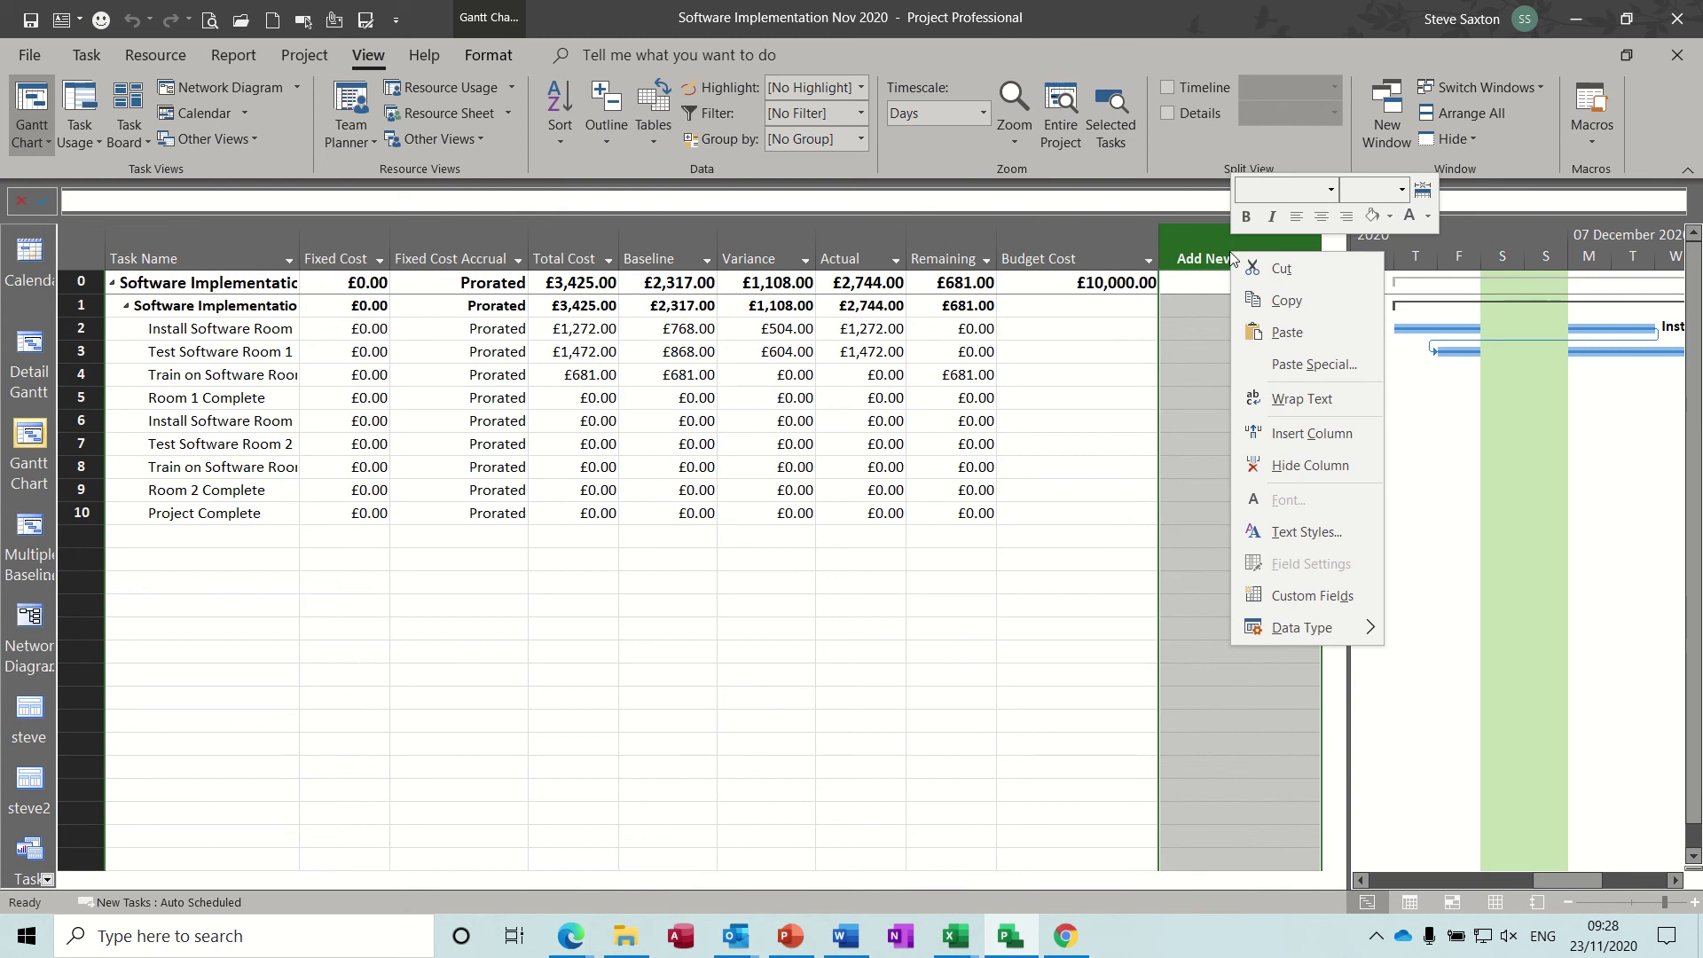
left_click(1254, 433)
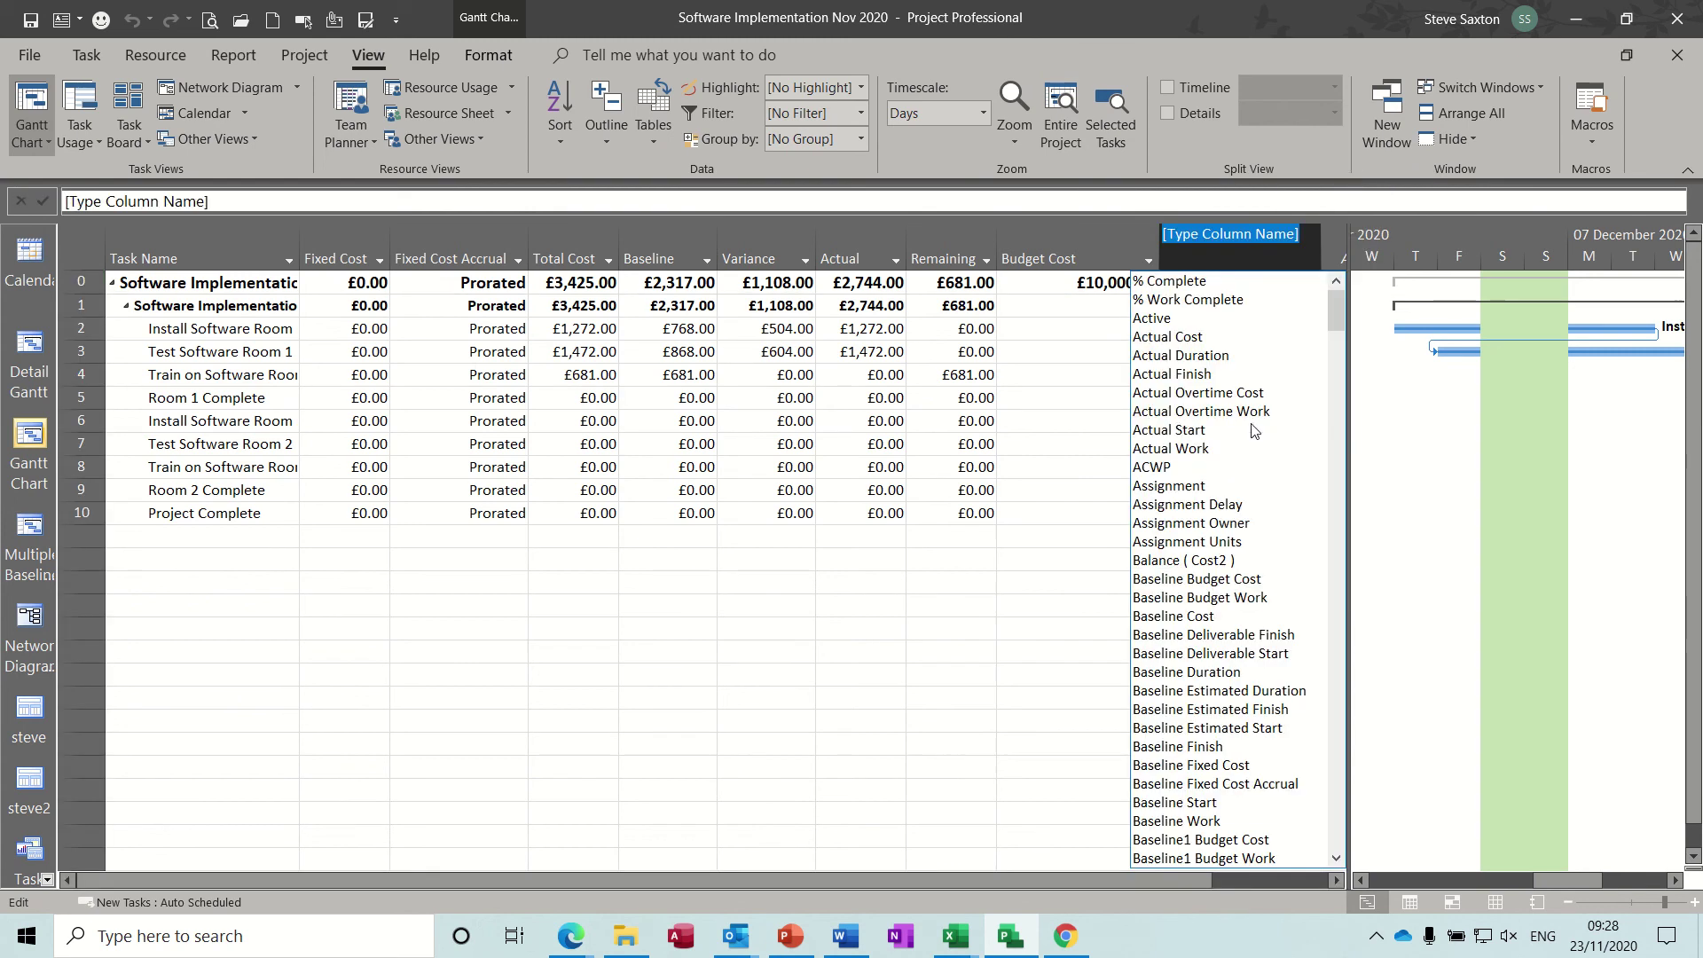
type("confirmed")
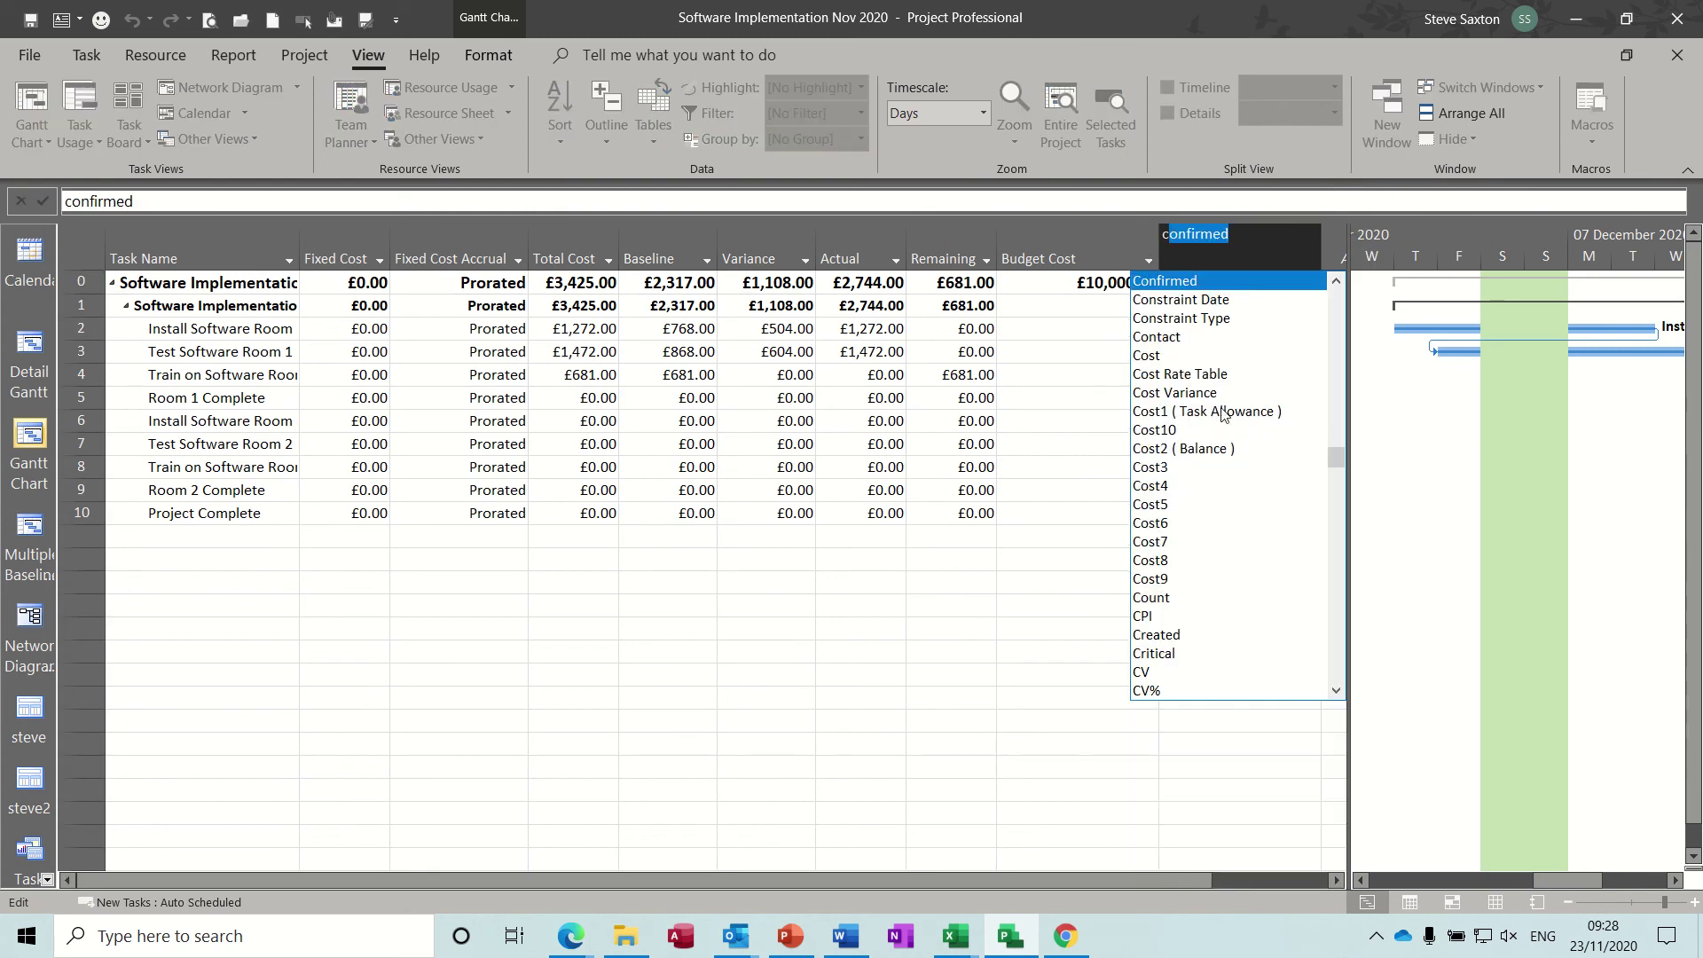
left_click(1236, 414)
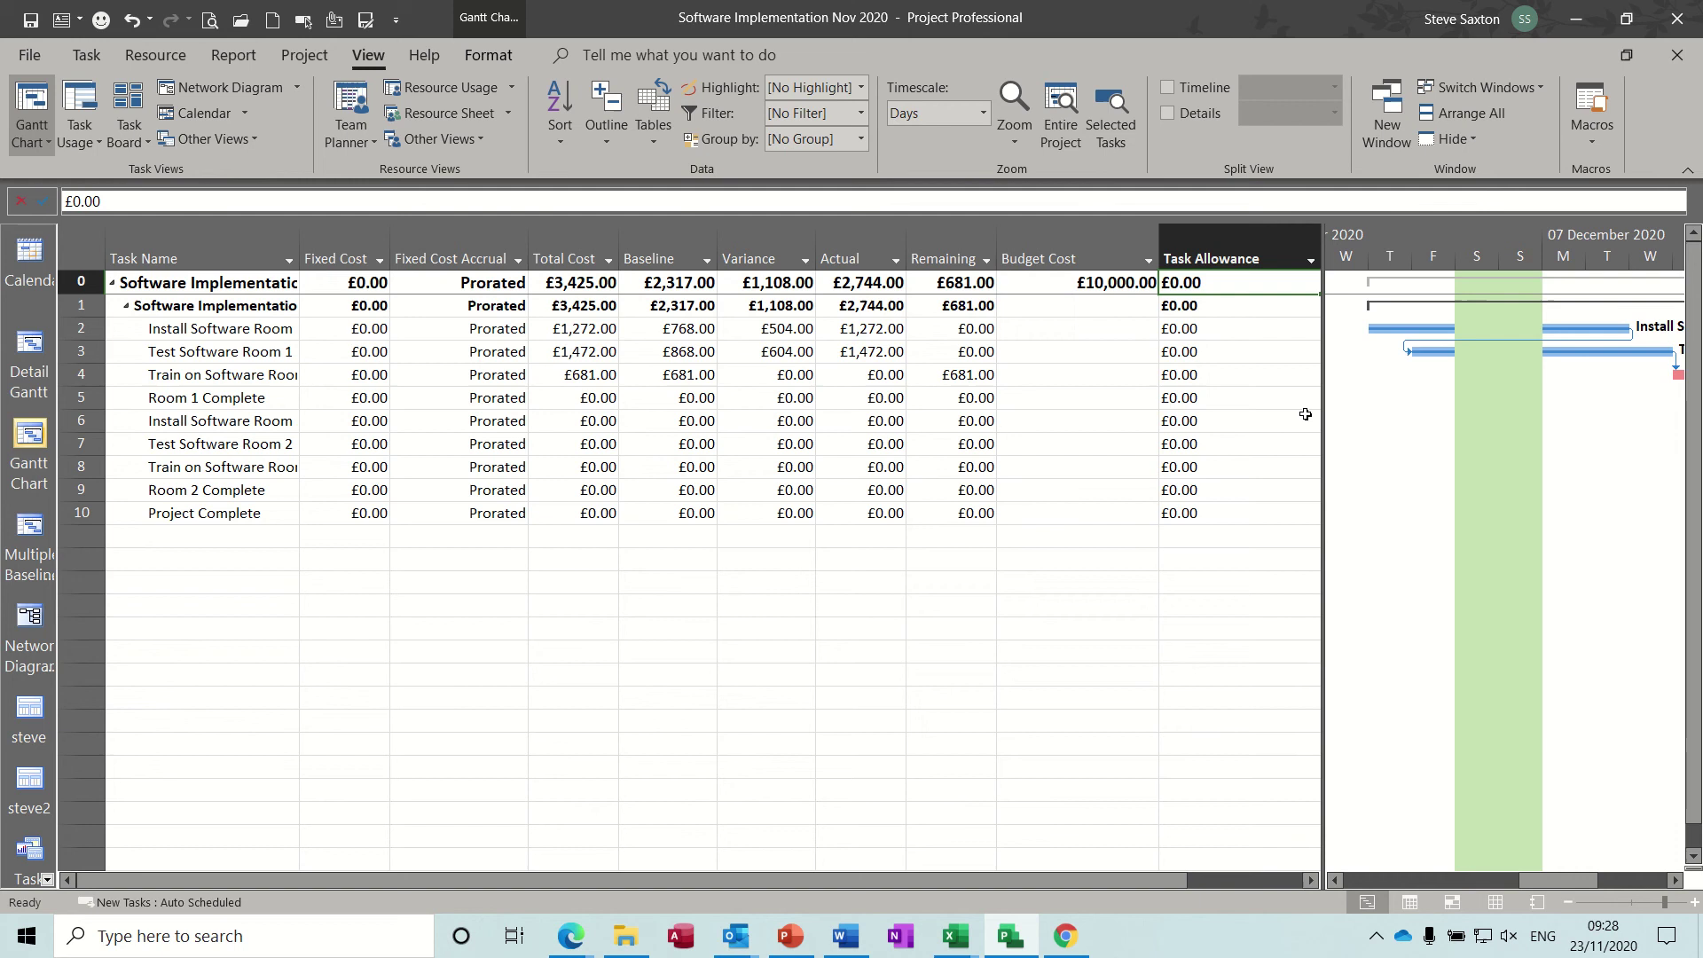
Insert a Balance (Cost2) column after Task Allowance
left_click_drag(1322, 421, 1472, 408)
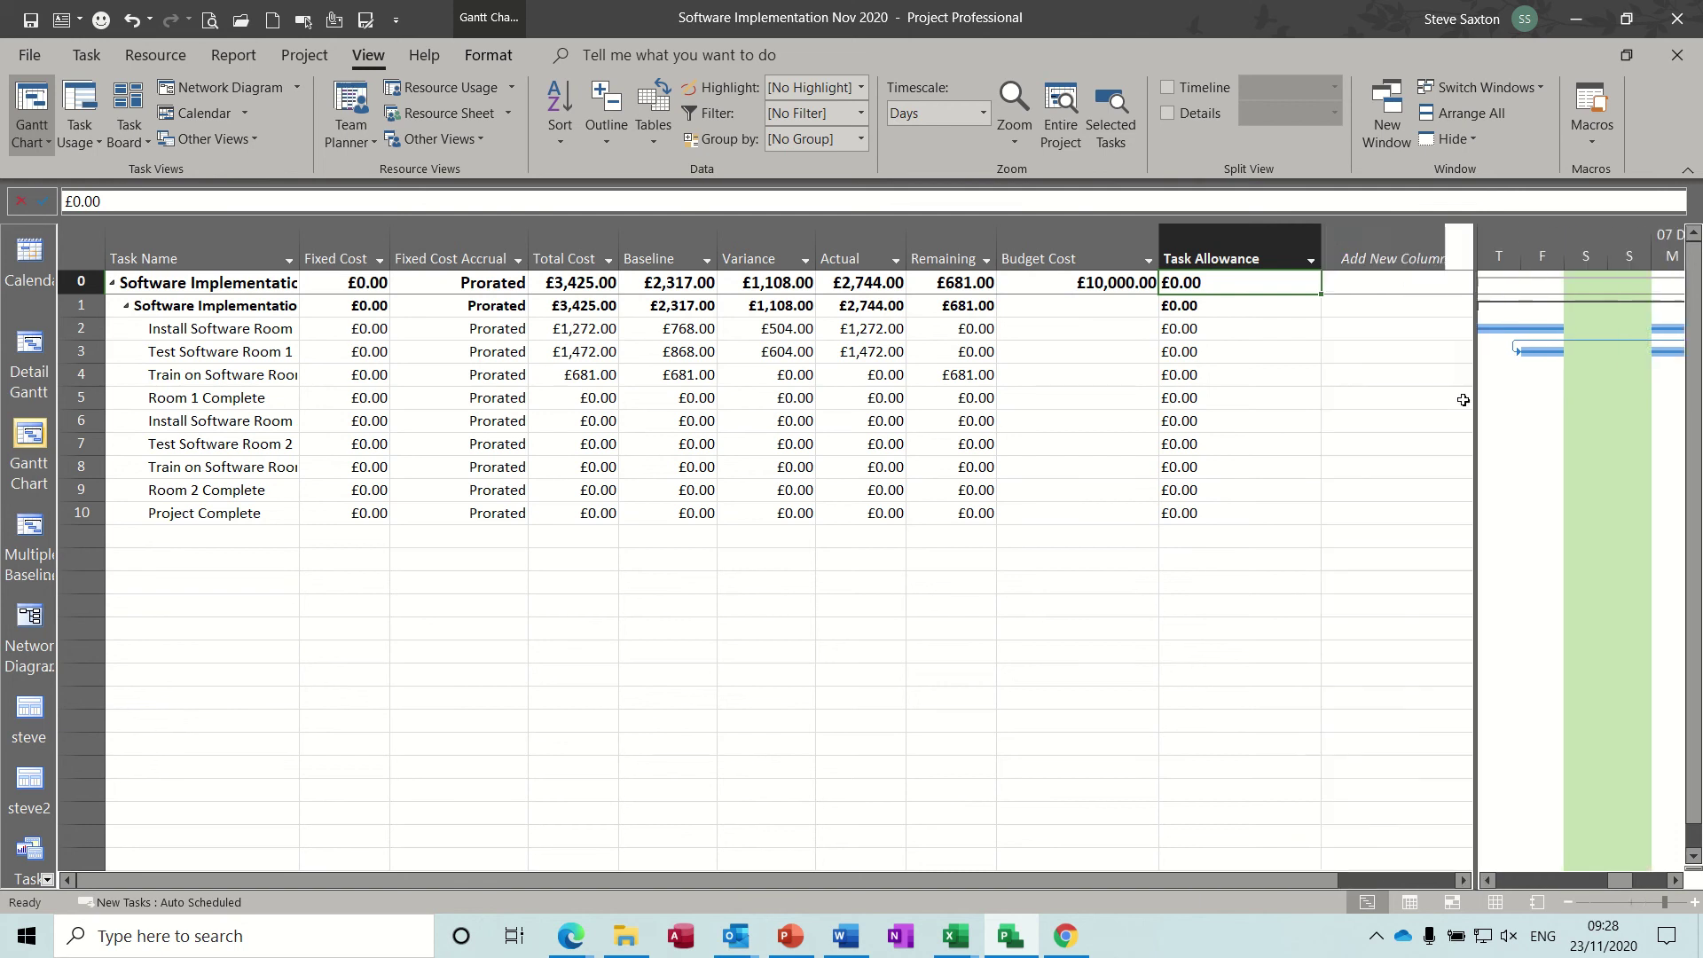
right_click(1377, 241)
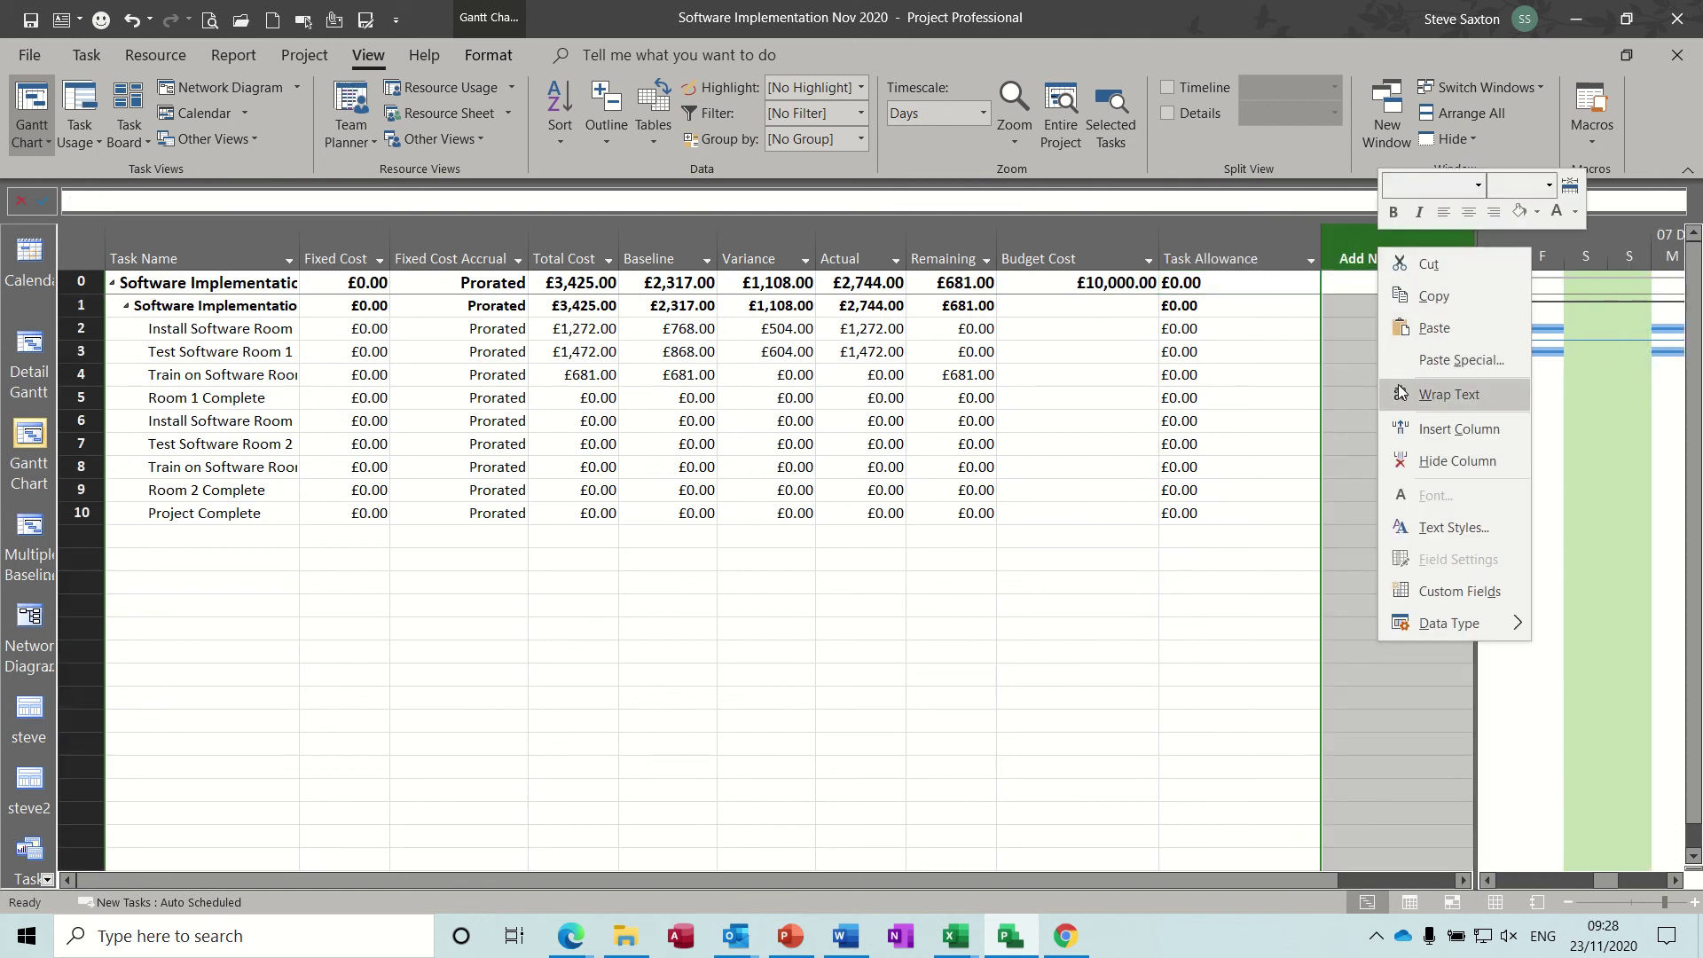
left_click(1400, 429)
type("confirmed")
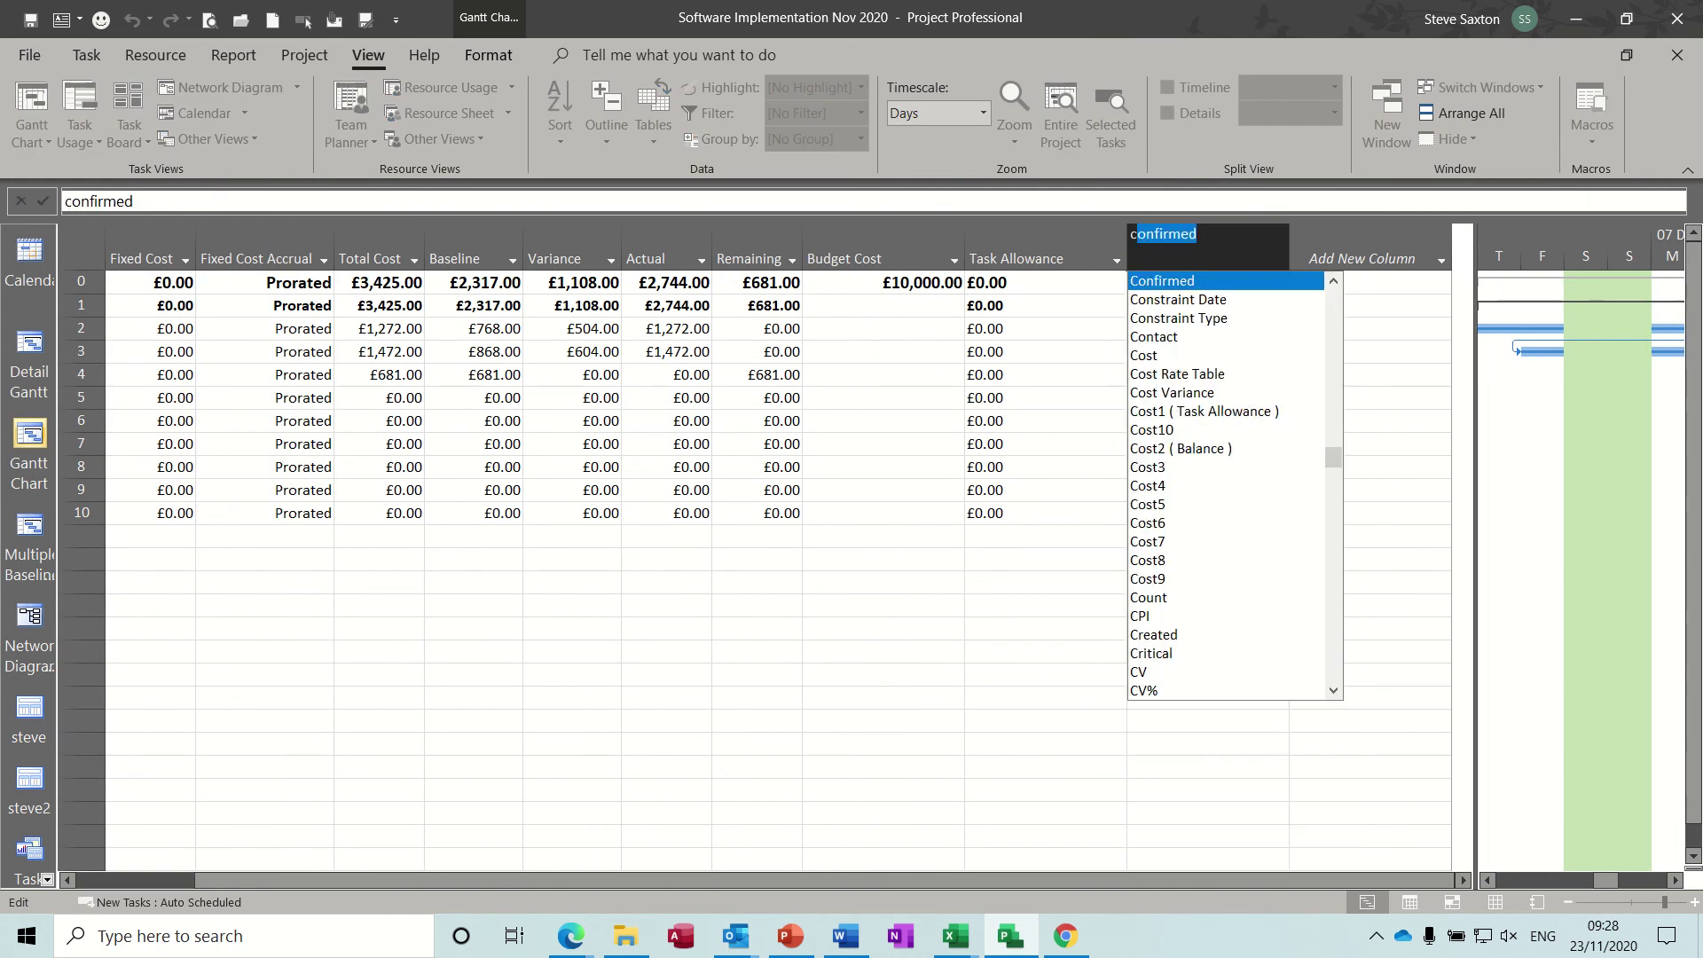
left_click(1210, 448)
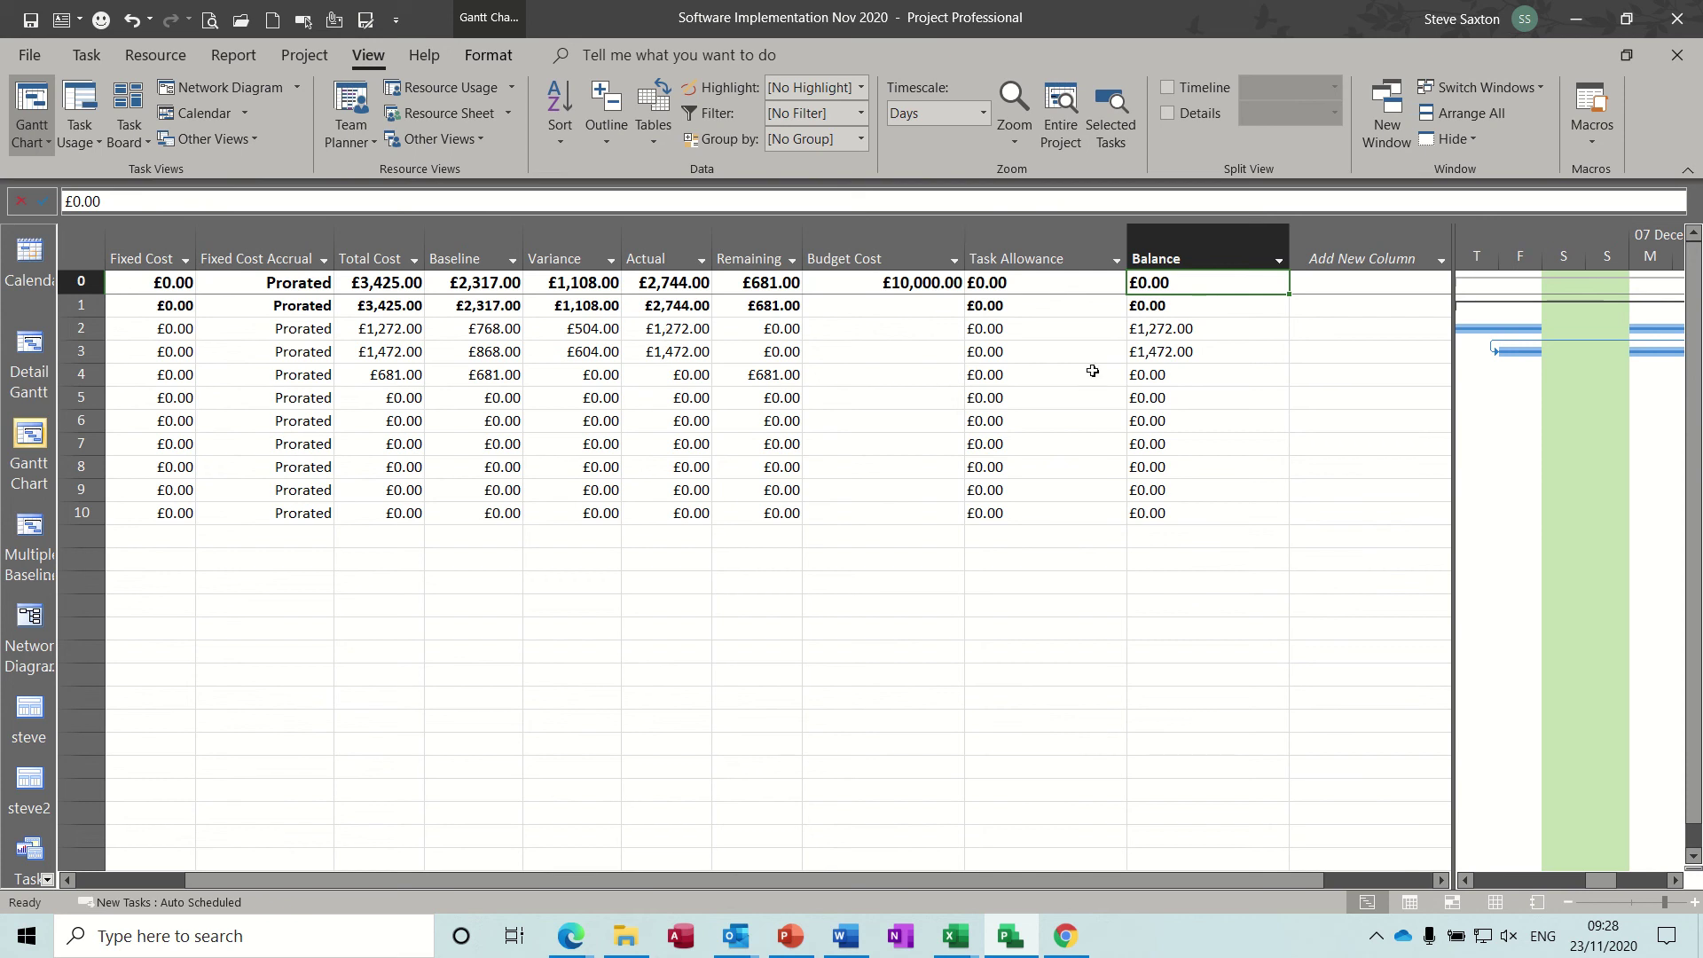
Enter 2000 as the Task Allowance for Install Software Room
left_click(1010, 332)
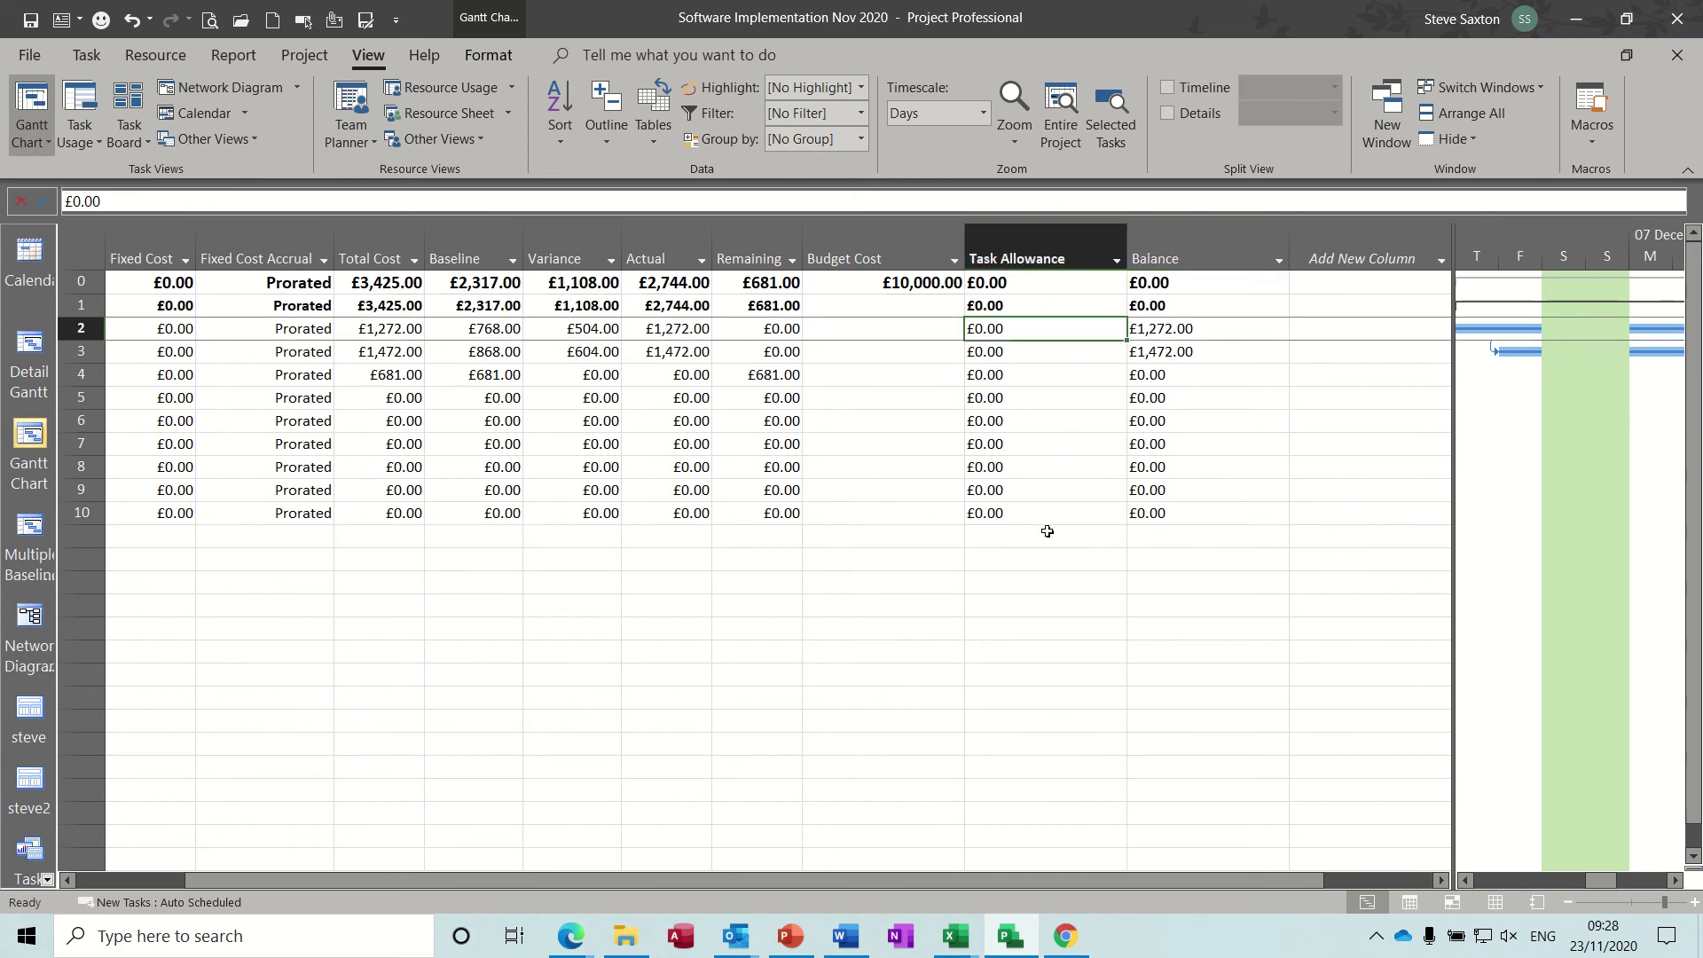
type("2000")
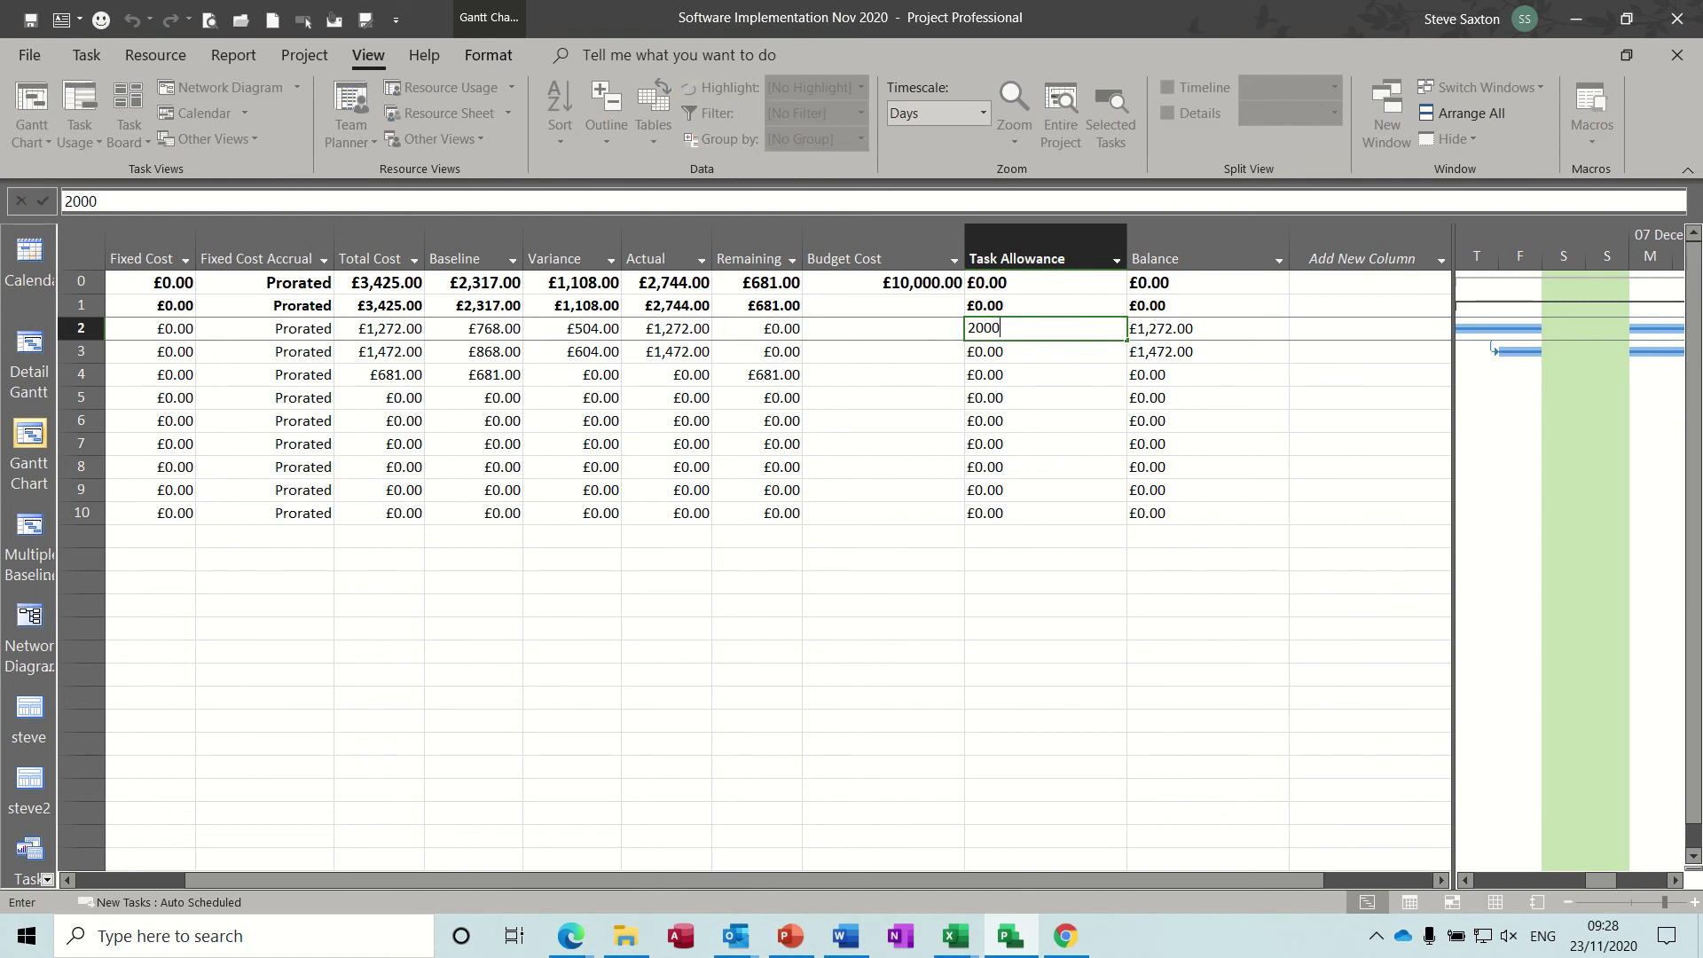
key("Return")
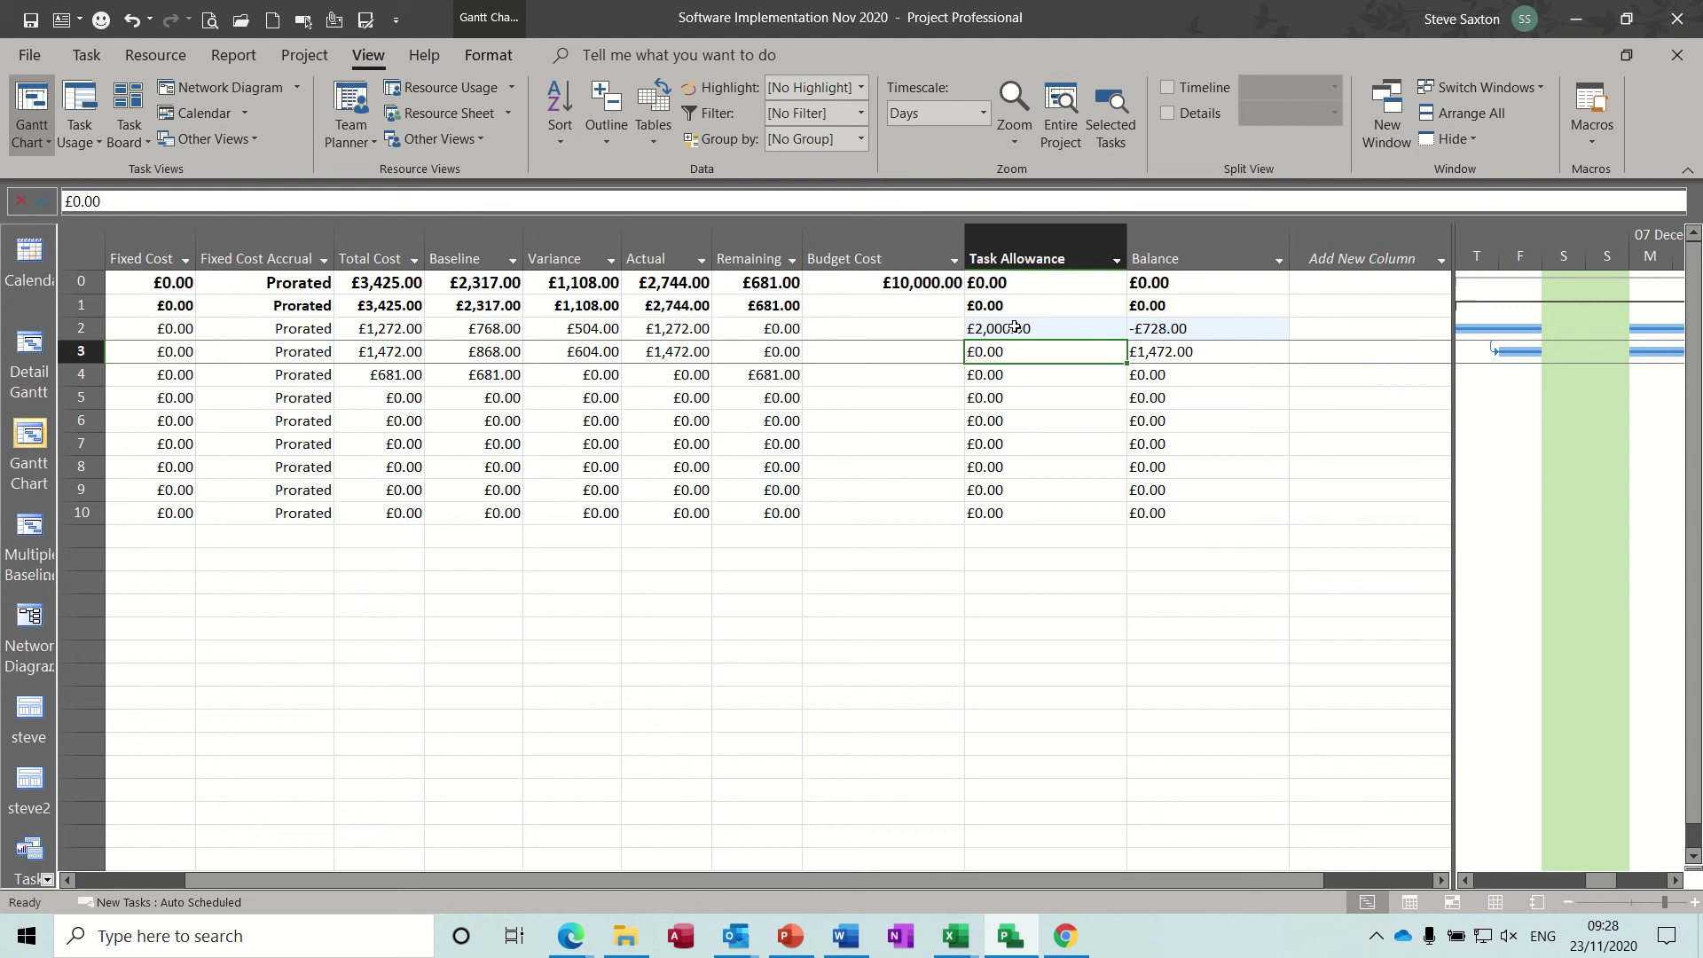
Check Install Software Room's Balance, then clear the existing Balance formula in Custom Fields
left_click(1211, 332)
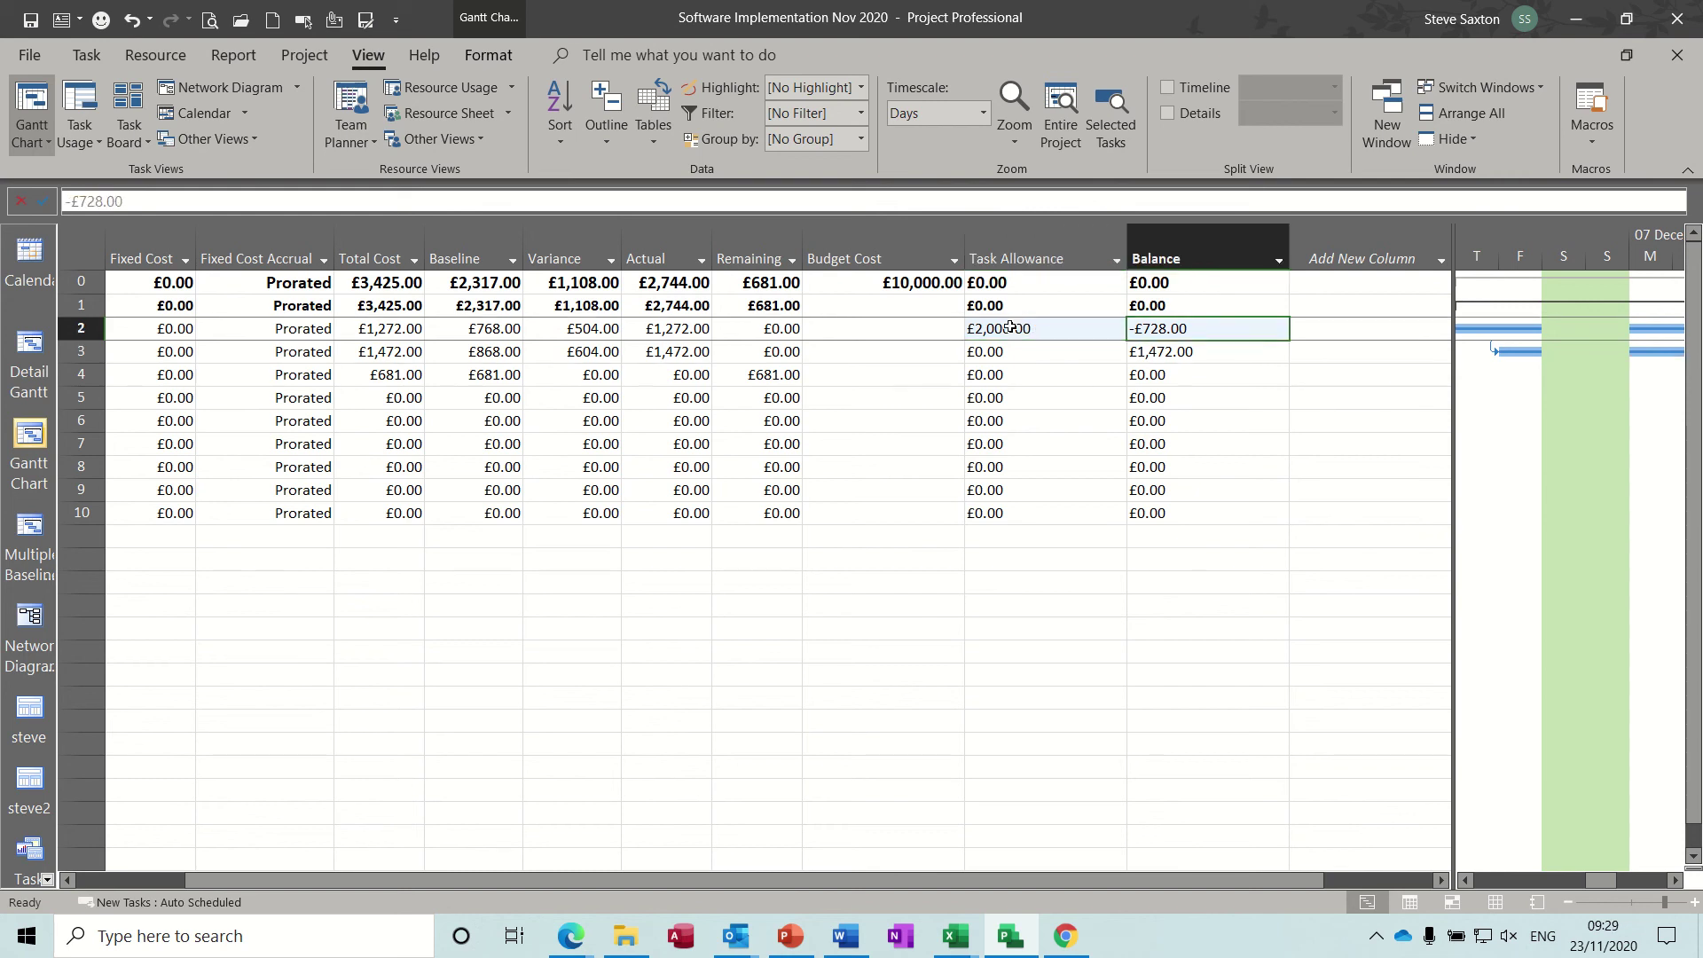
right_click(1204, 240)
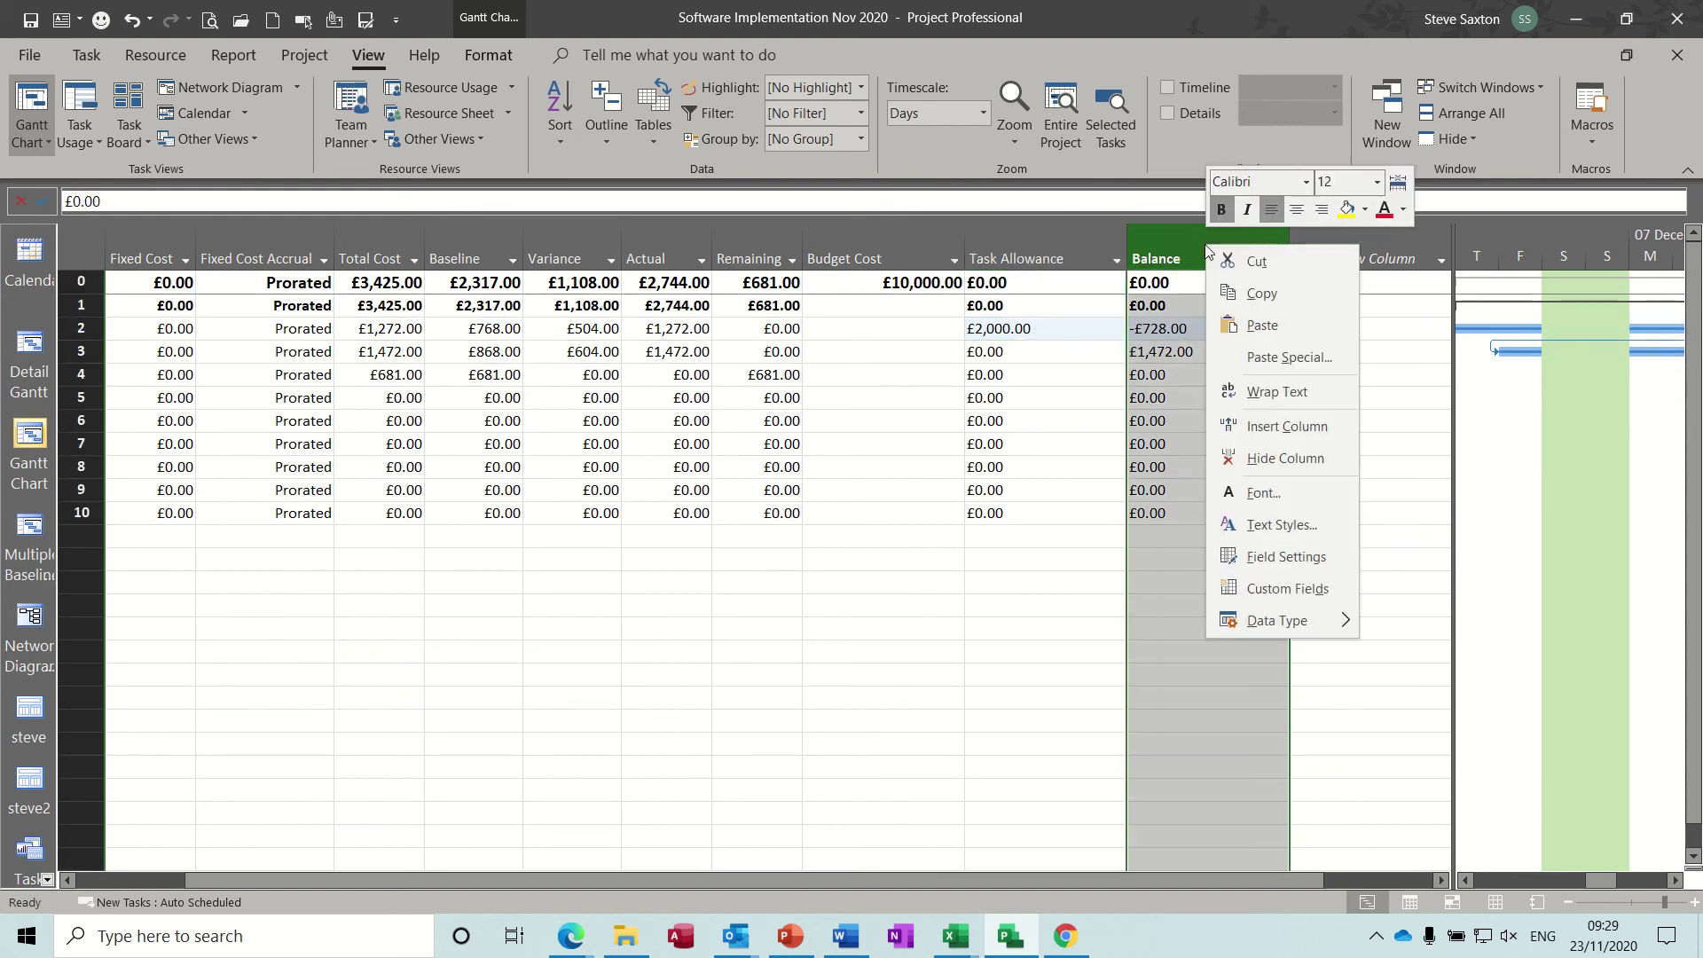
left_click(1258, 587)
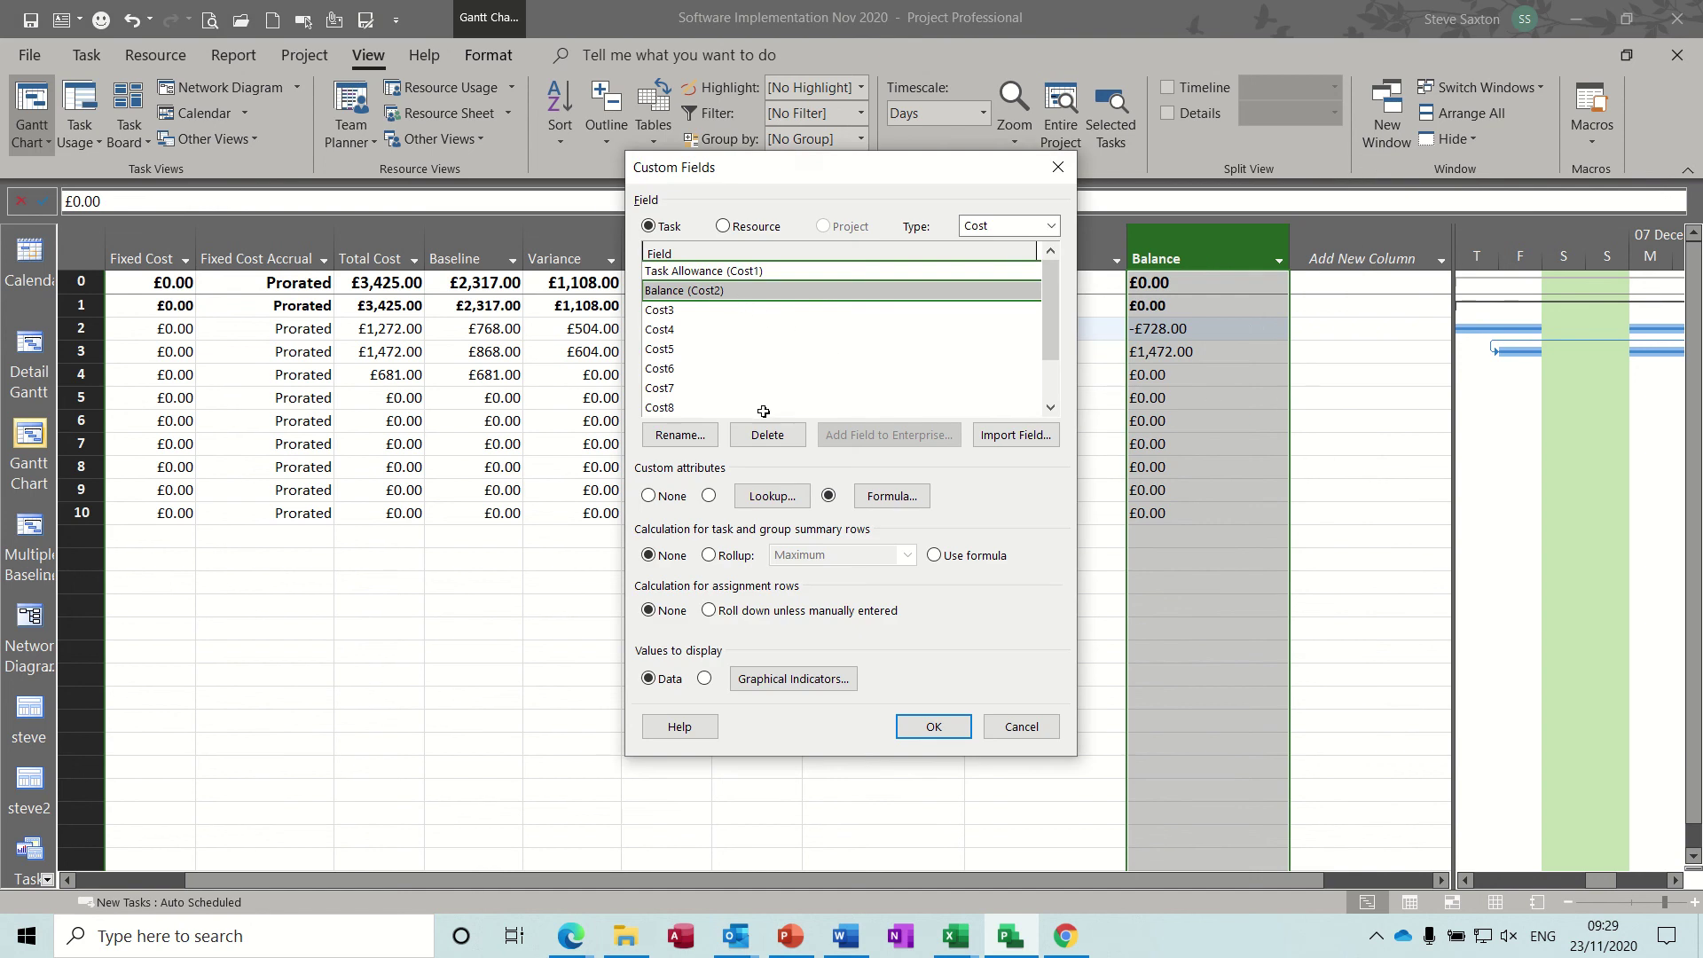
left_click(879, 502)
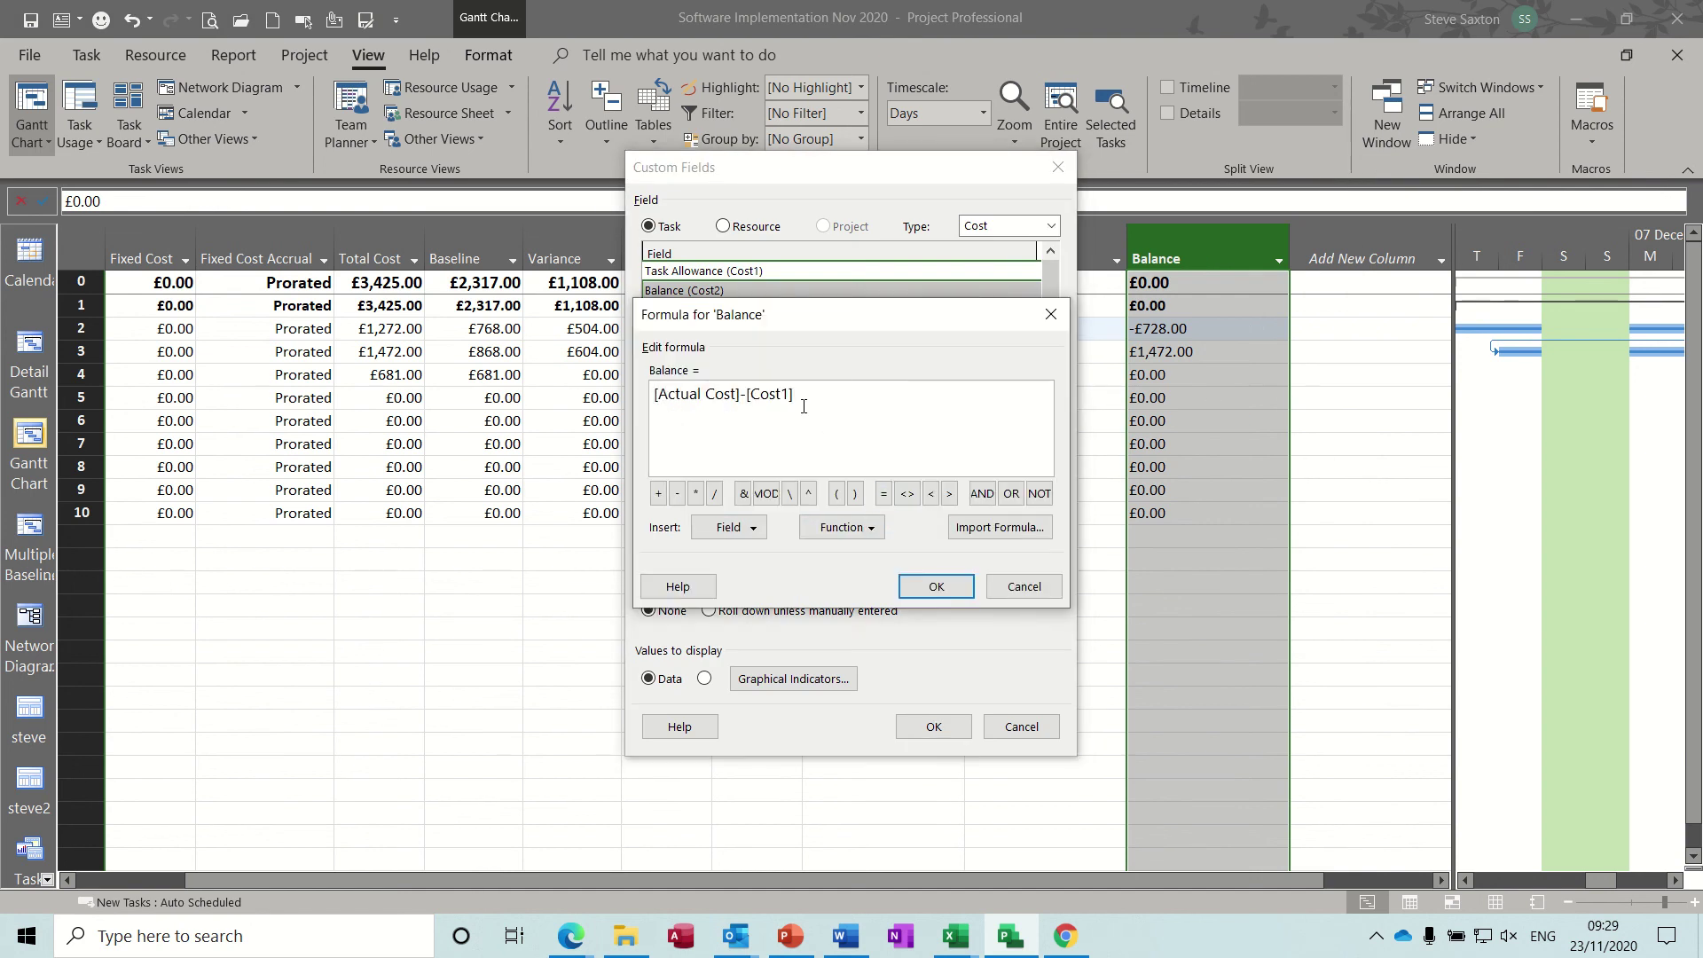
left_click_drag(804, 397, 646, 393)
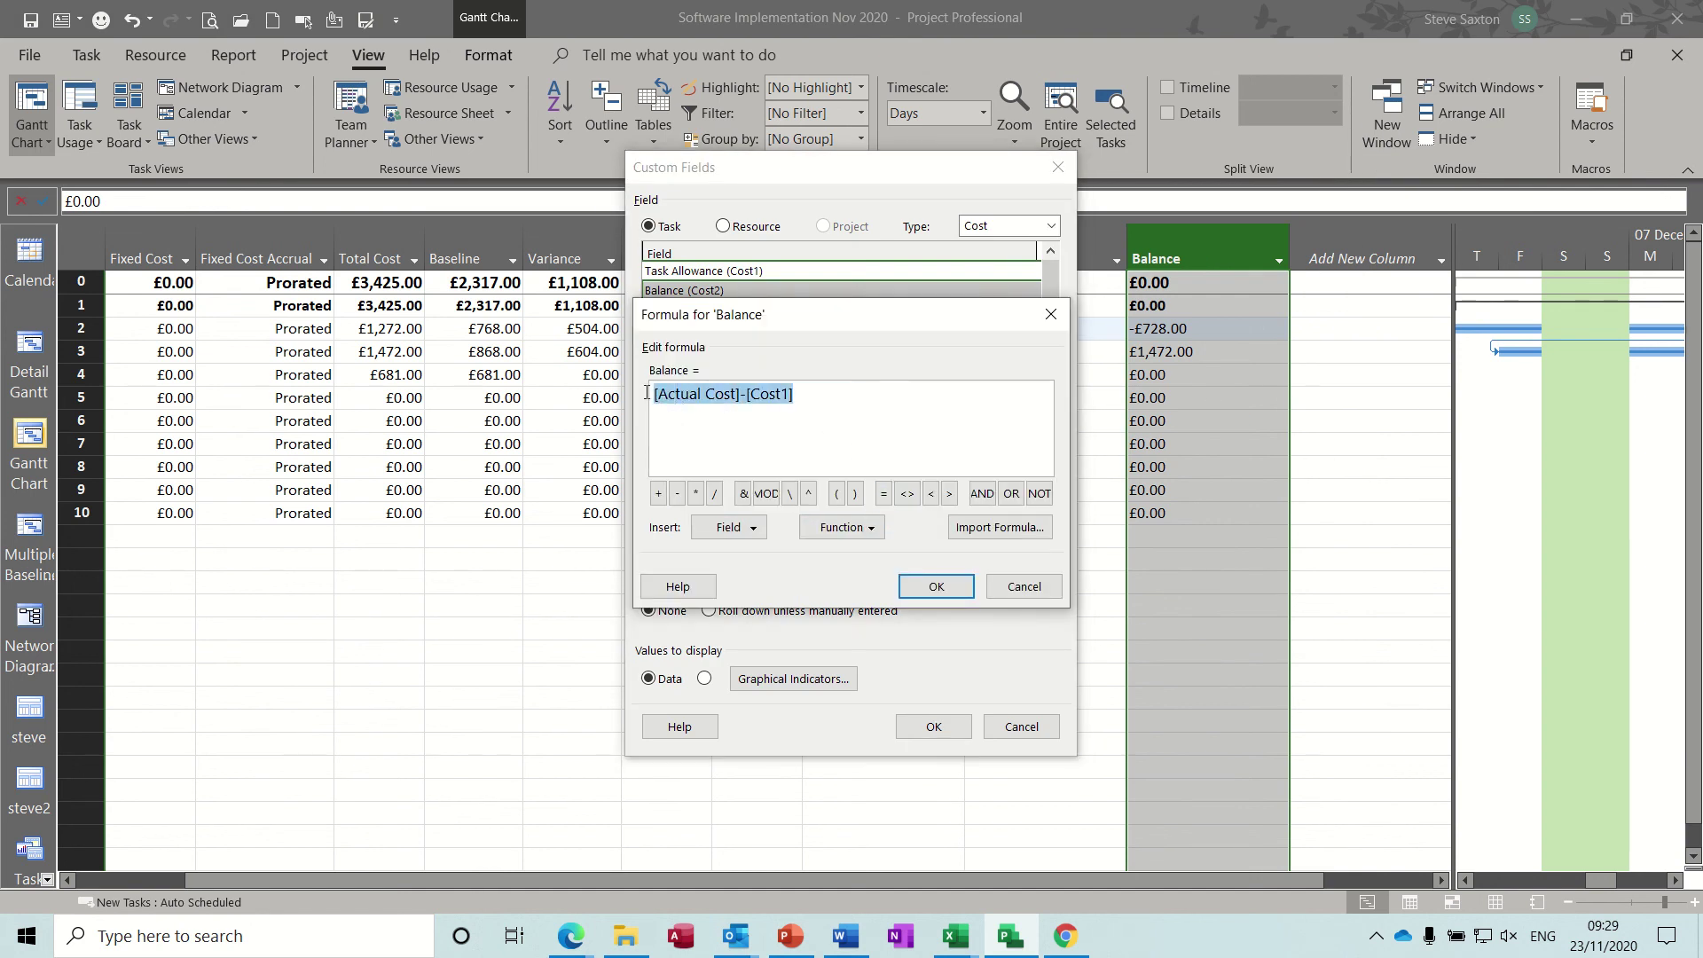
key("Delete")
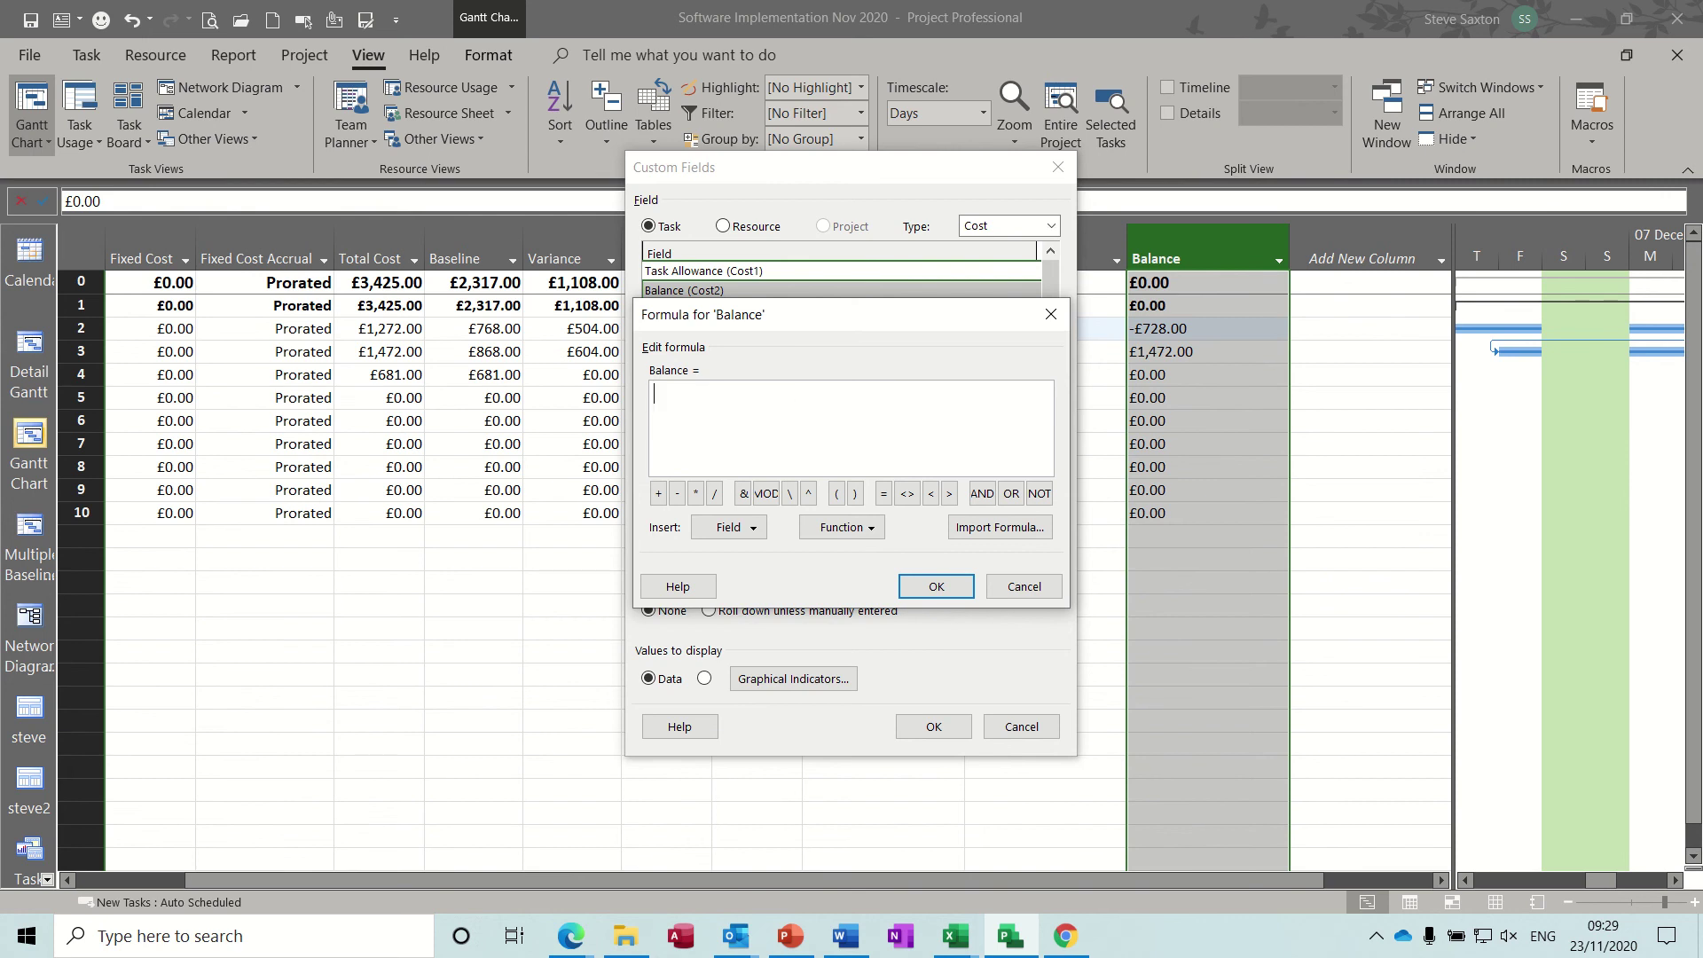
Rebuild the Balance formula as Task Allowance minus Actual Cost and apply it
left_click(748, 527)
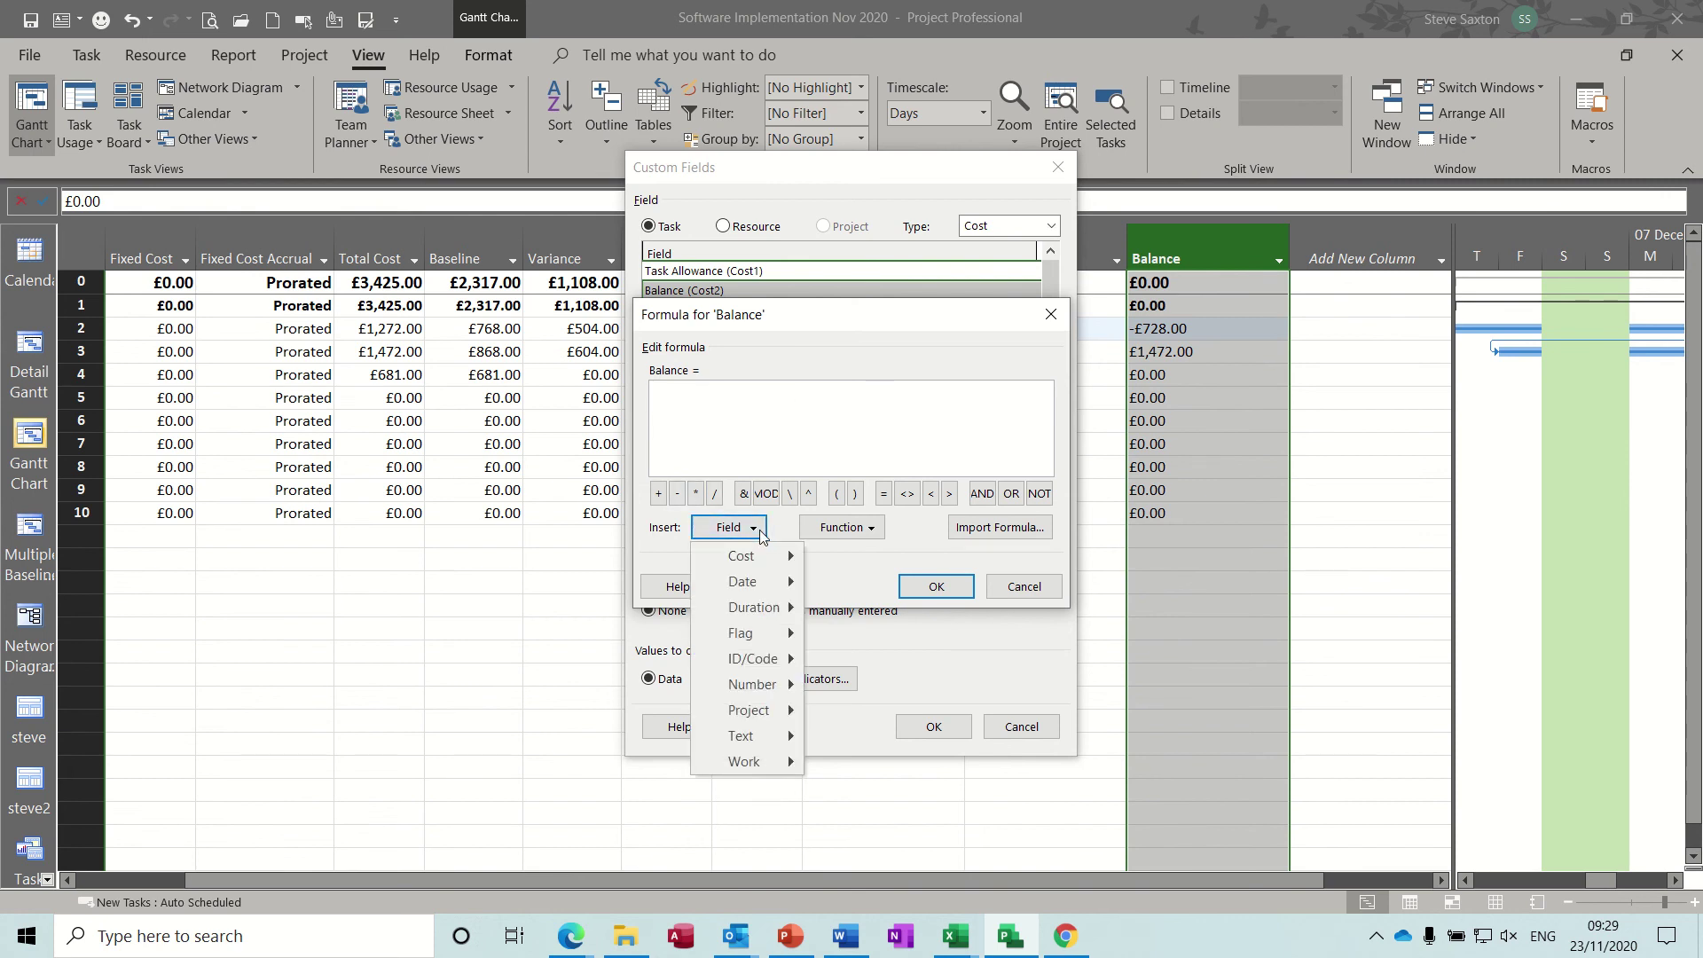
mouse_move(782, 563)
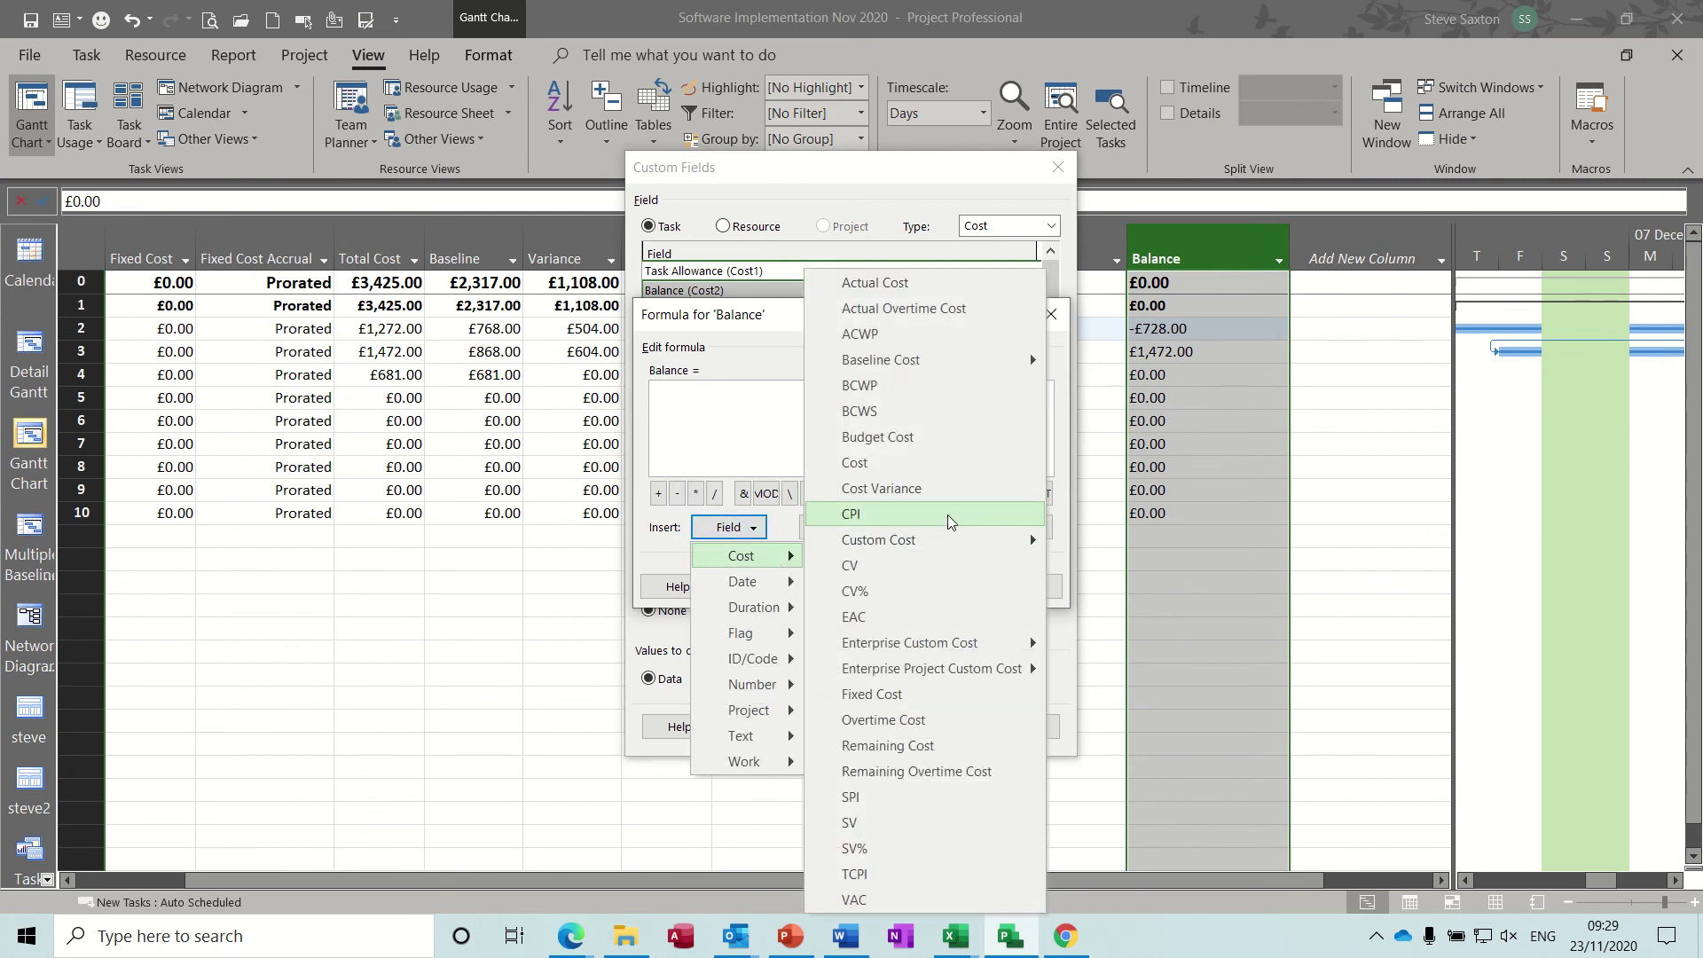
mouse_move(971, 538)
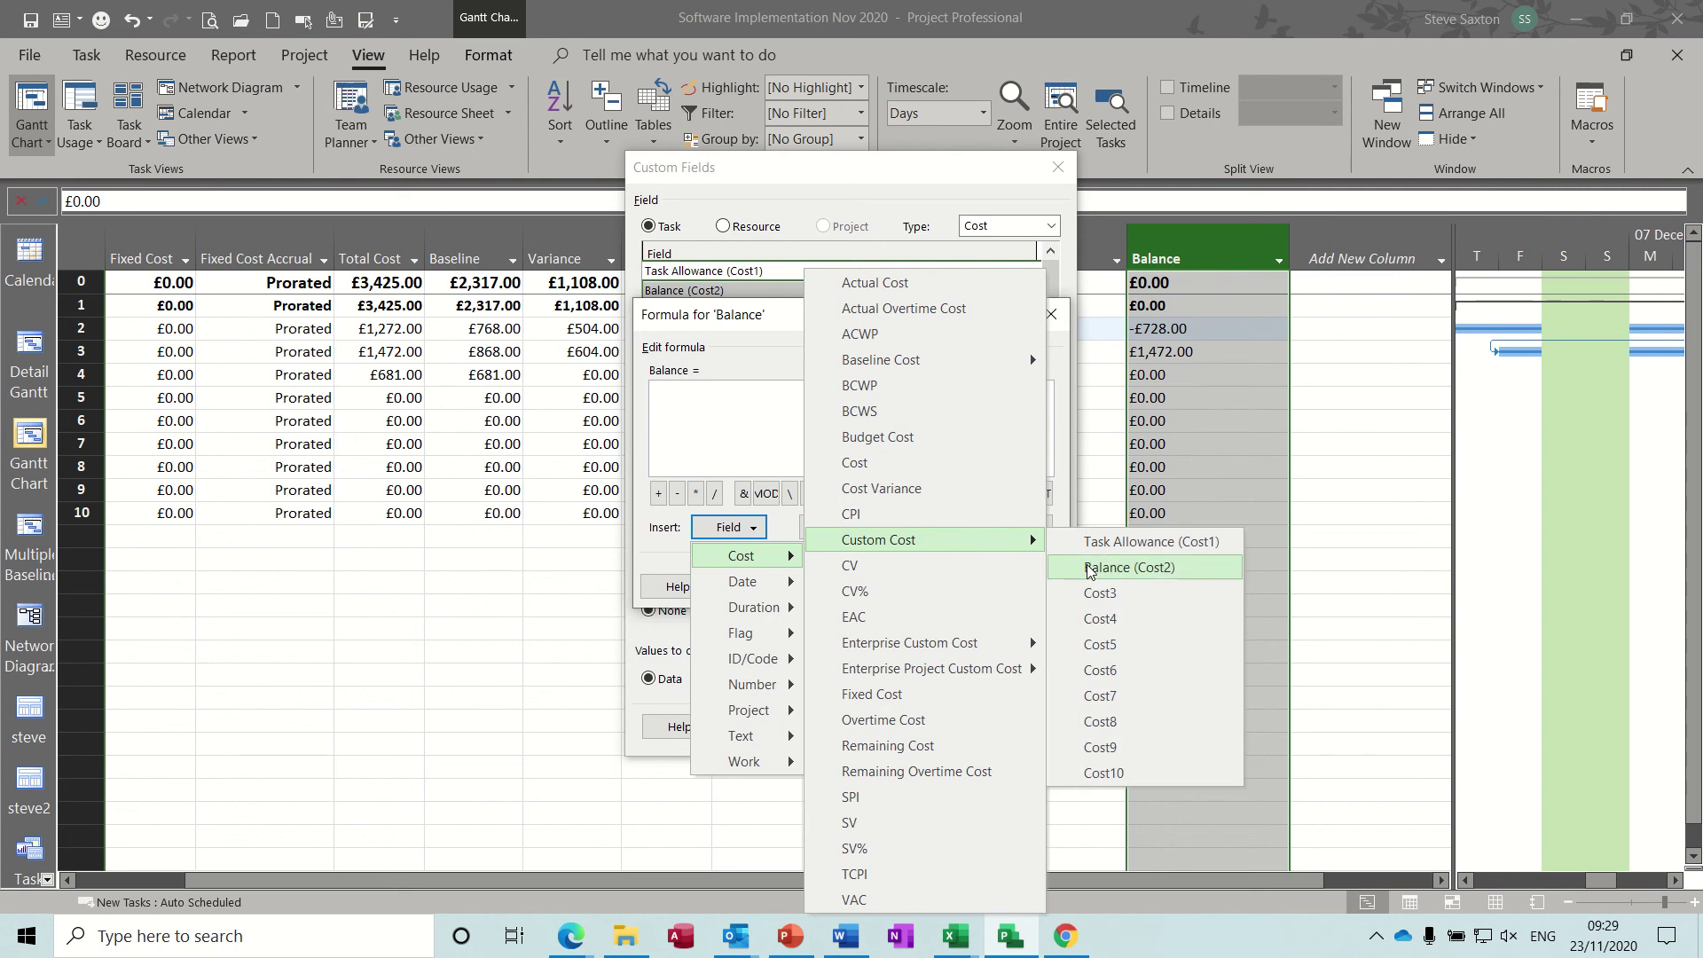
left_click(1196, 542)
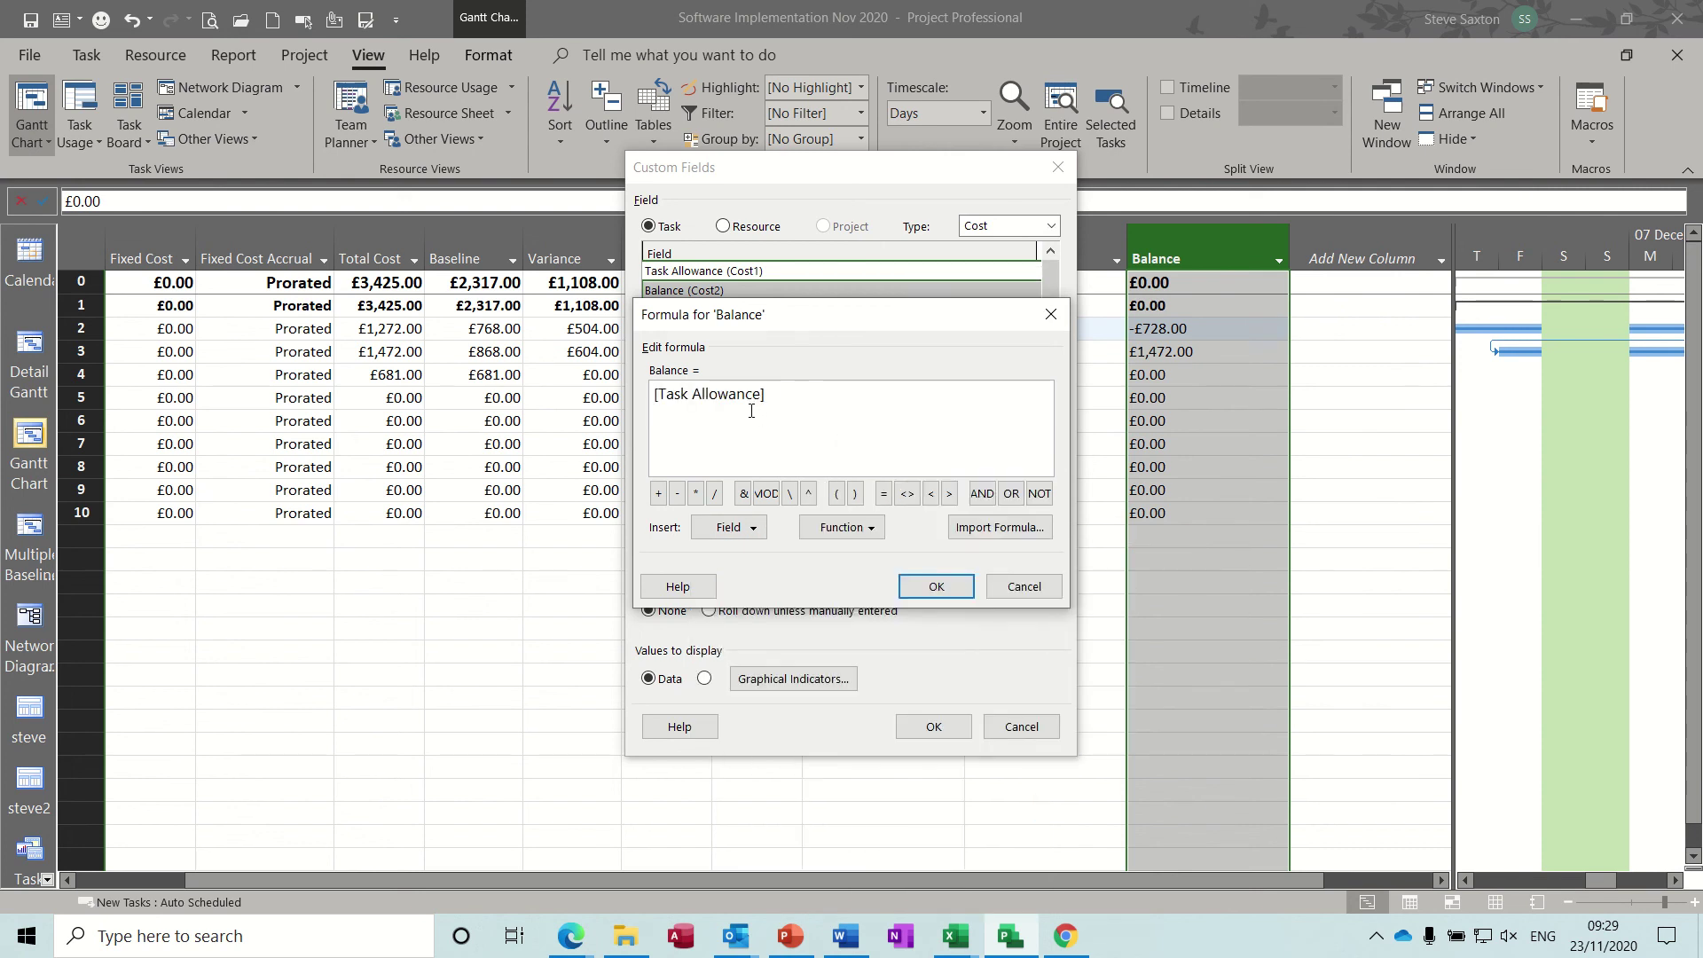
left_click(728, 527)
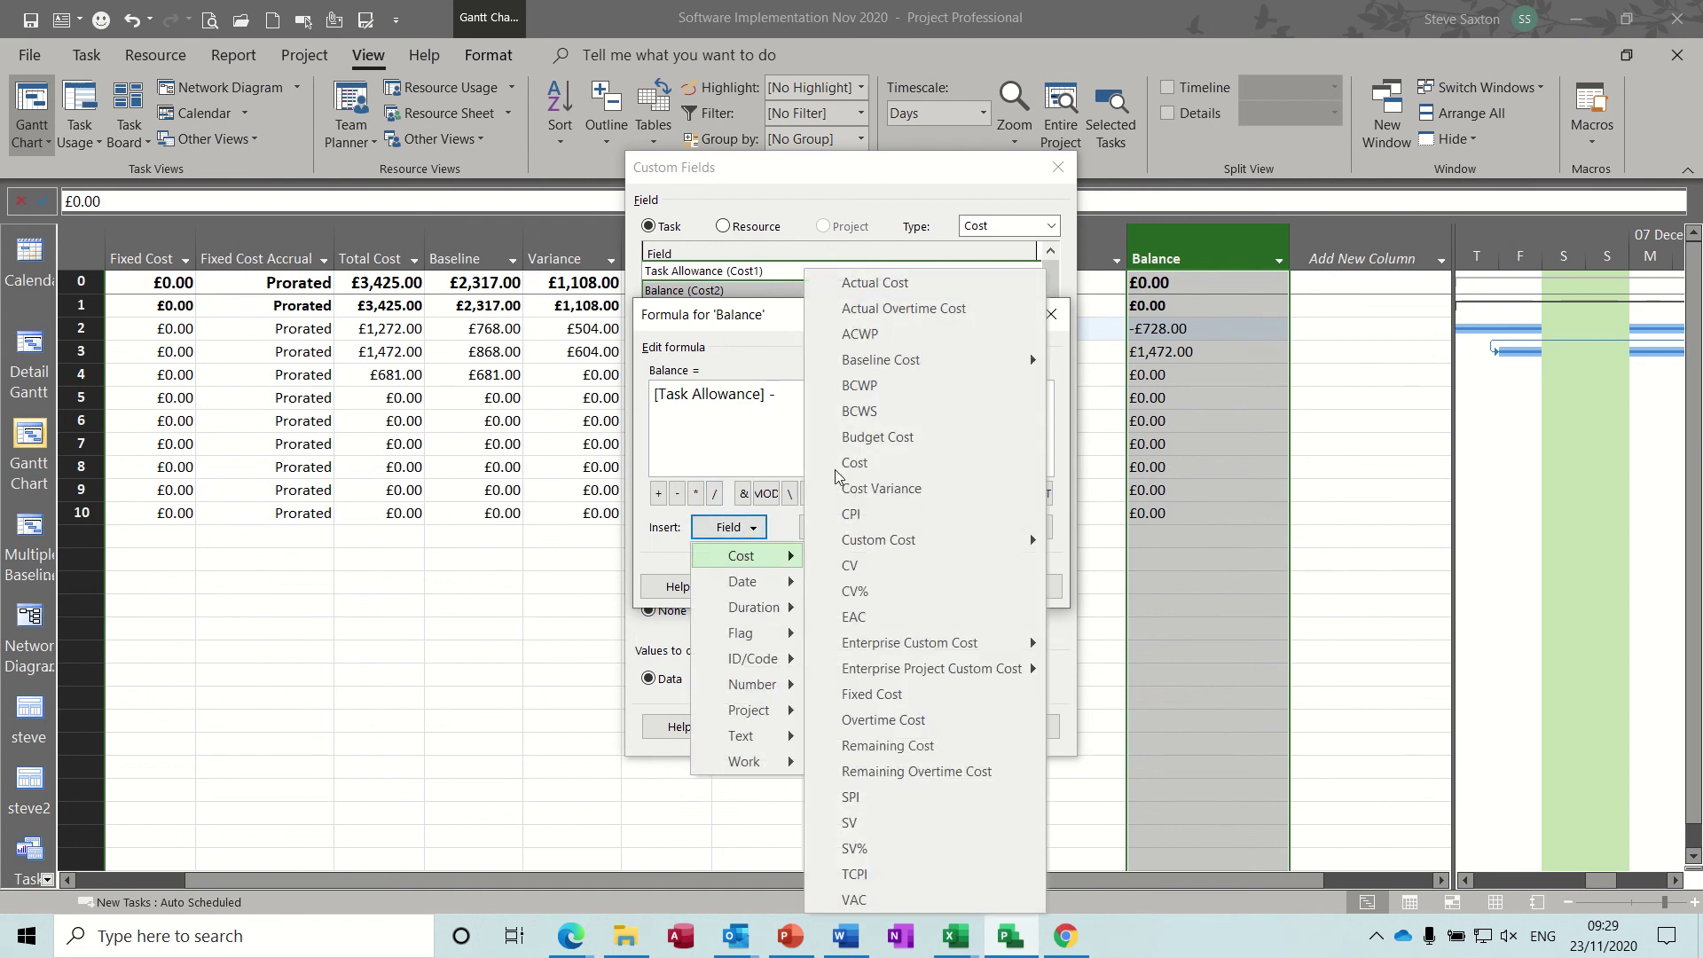
left_click(889, 289)
left_click(919, 585)
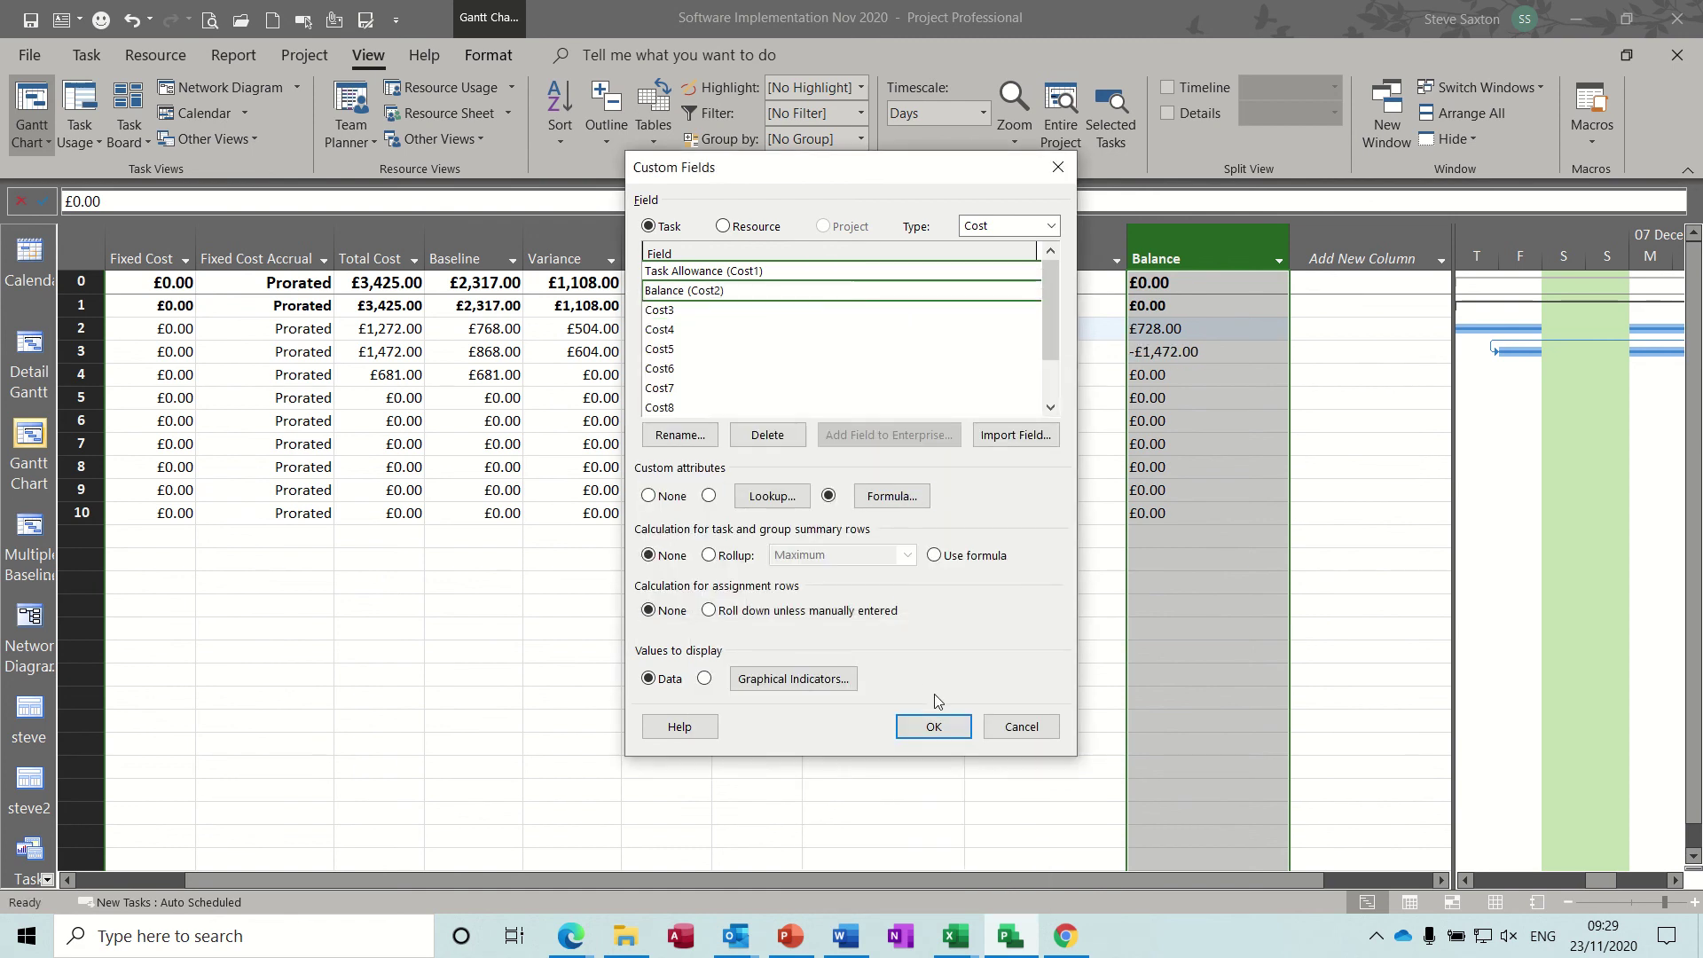
left_click(936, 726)
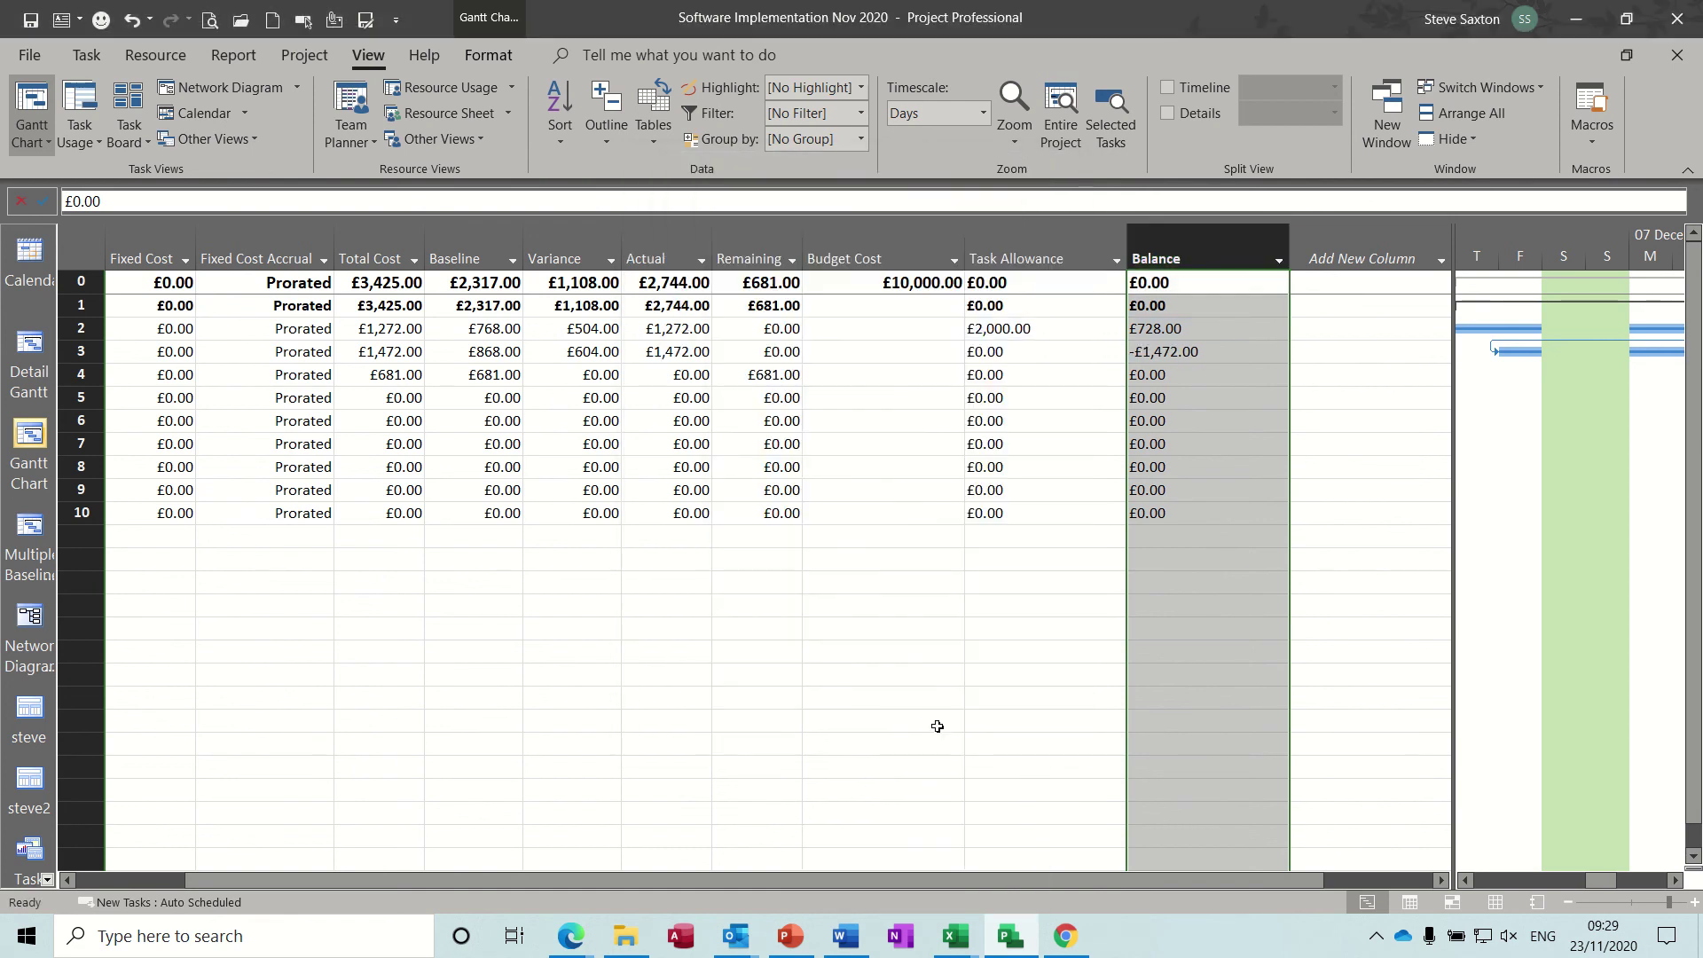
Enter Task Allowances of £2,000, £500, £500 and £2,000 for tasks 3 to 6
left_click(1224, 352)
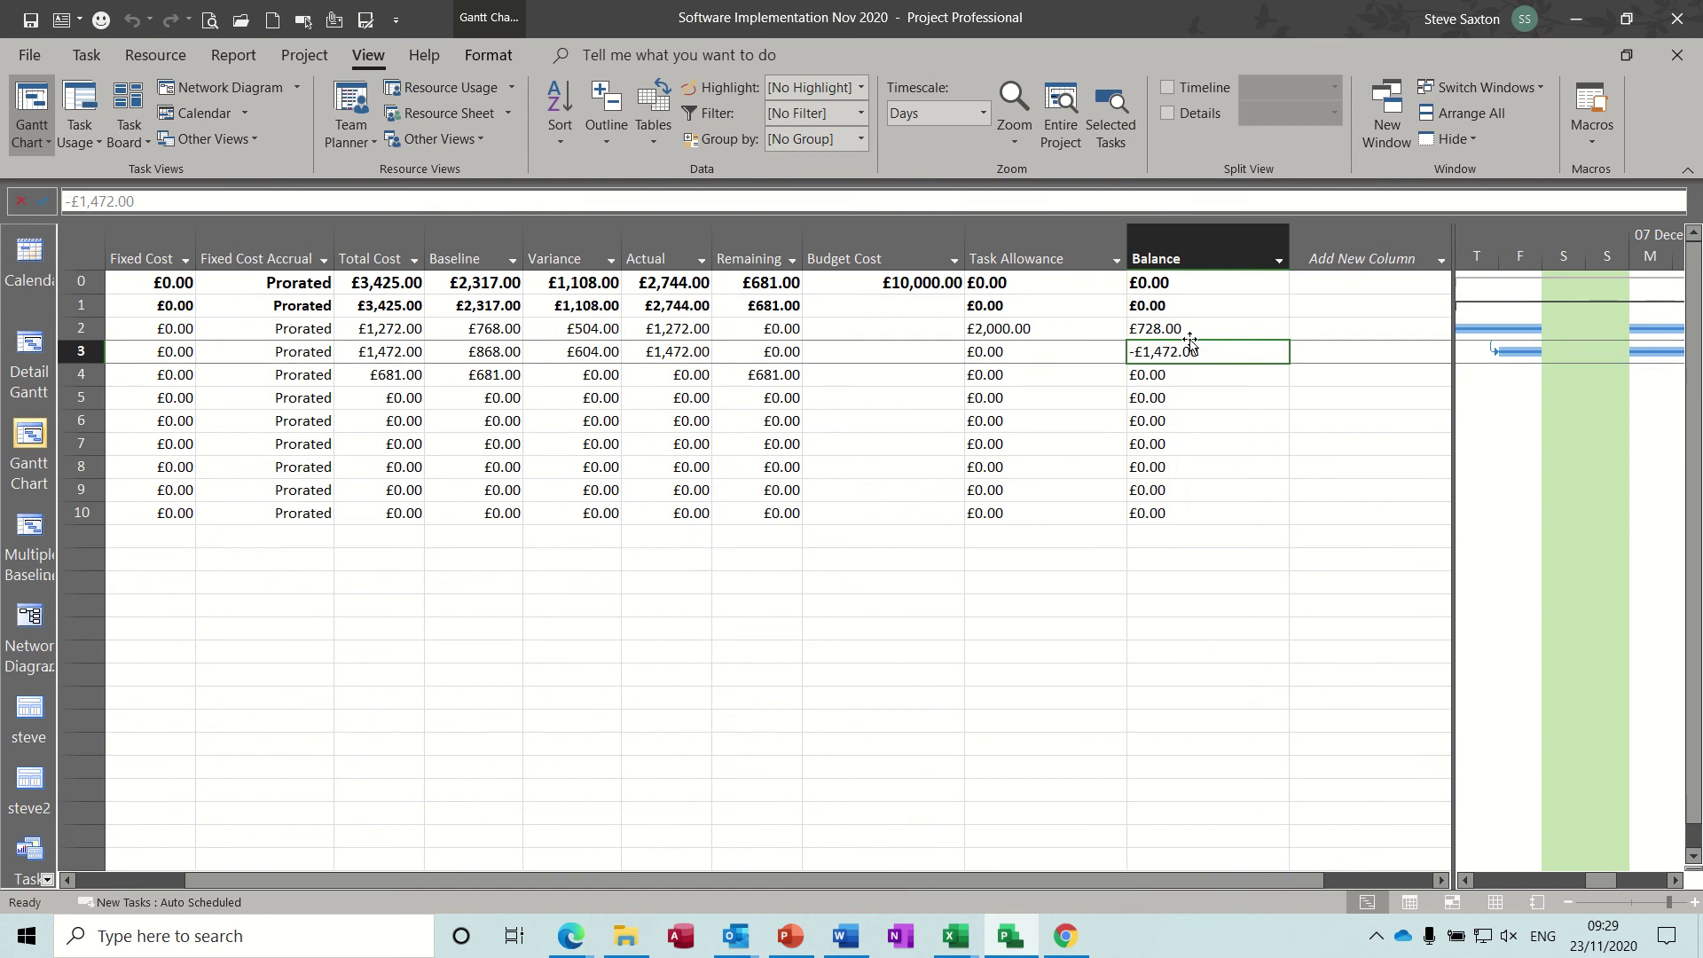
left_click(1046, 354)
type("2000")
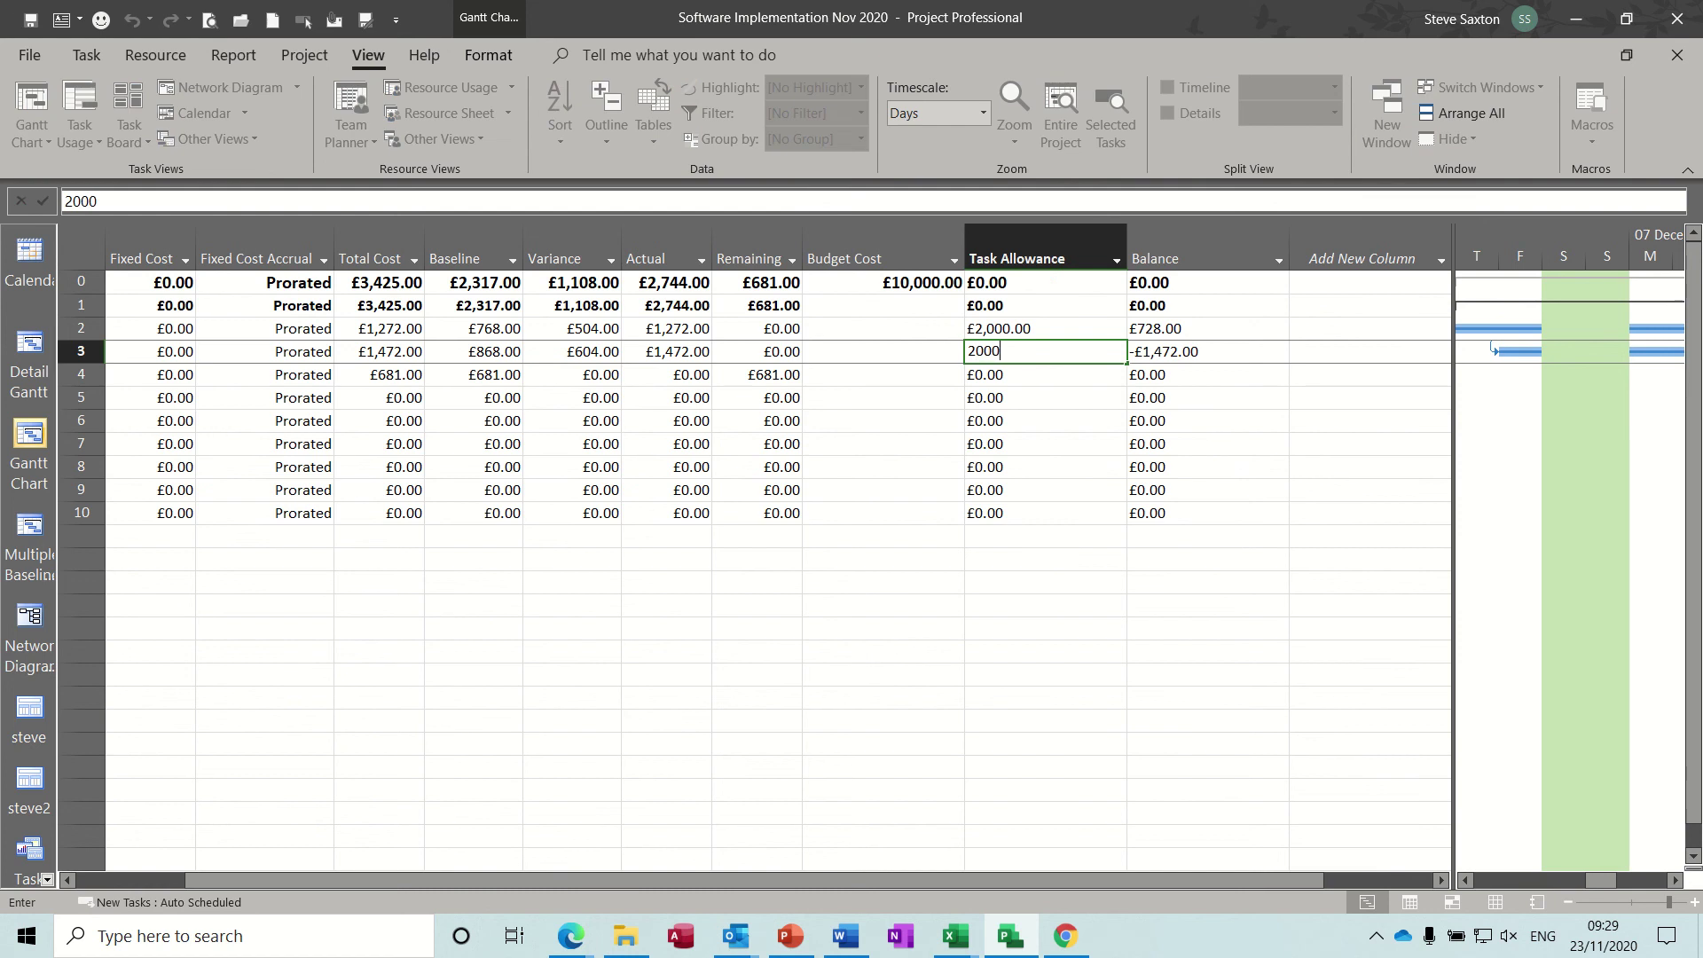
key("Return")
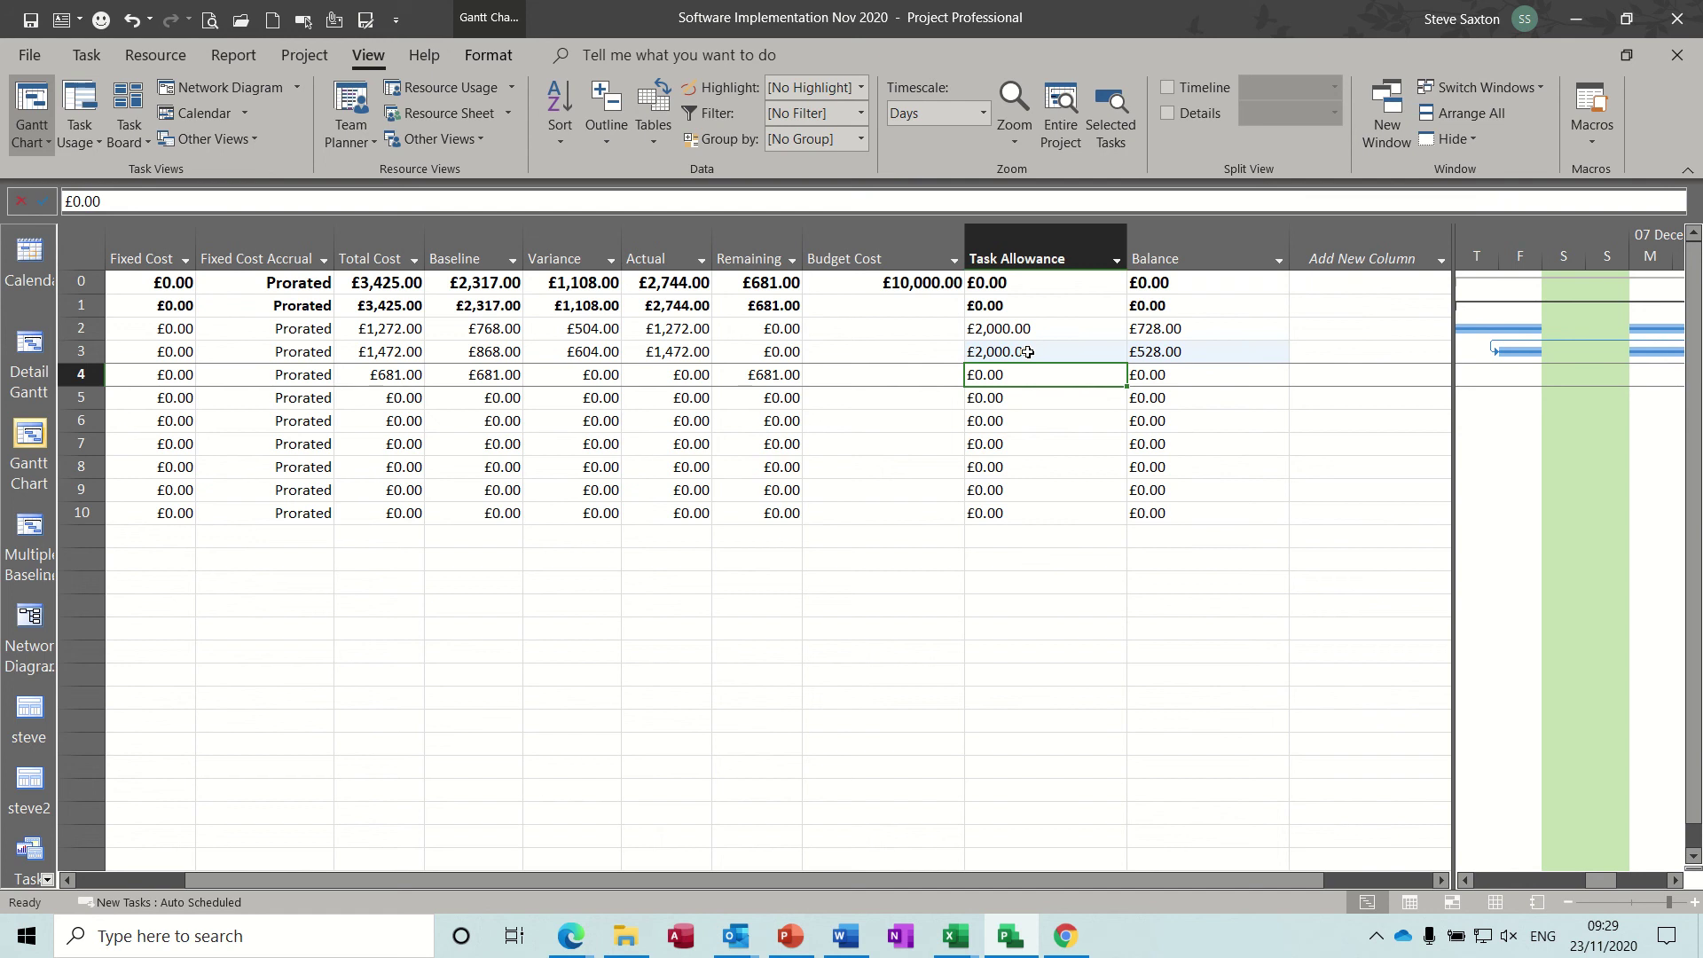
type("500")
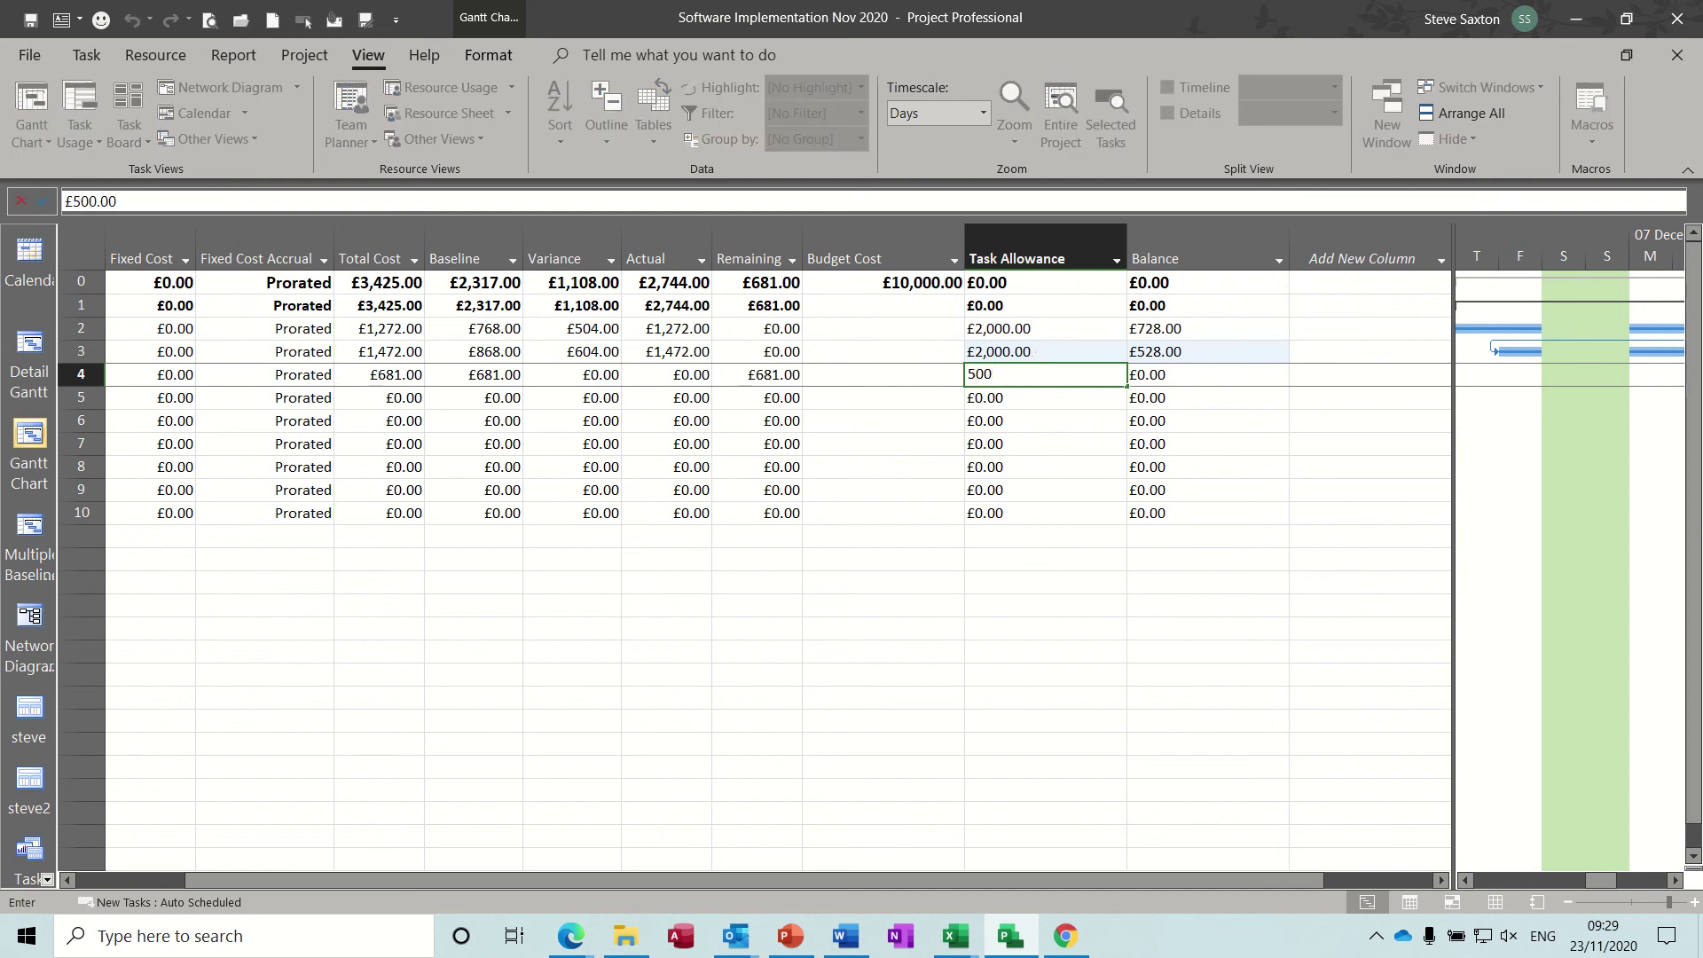
key("Return")
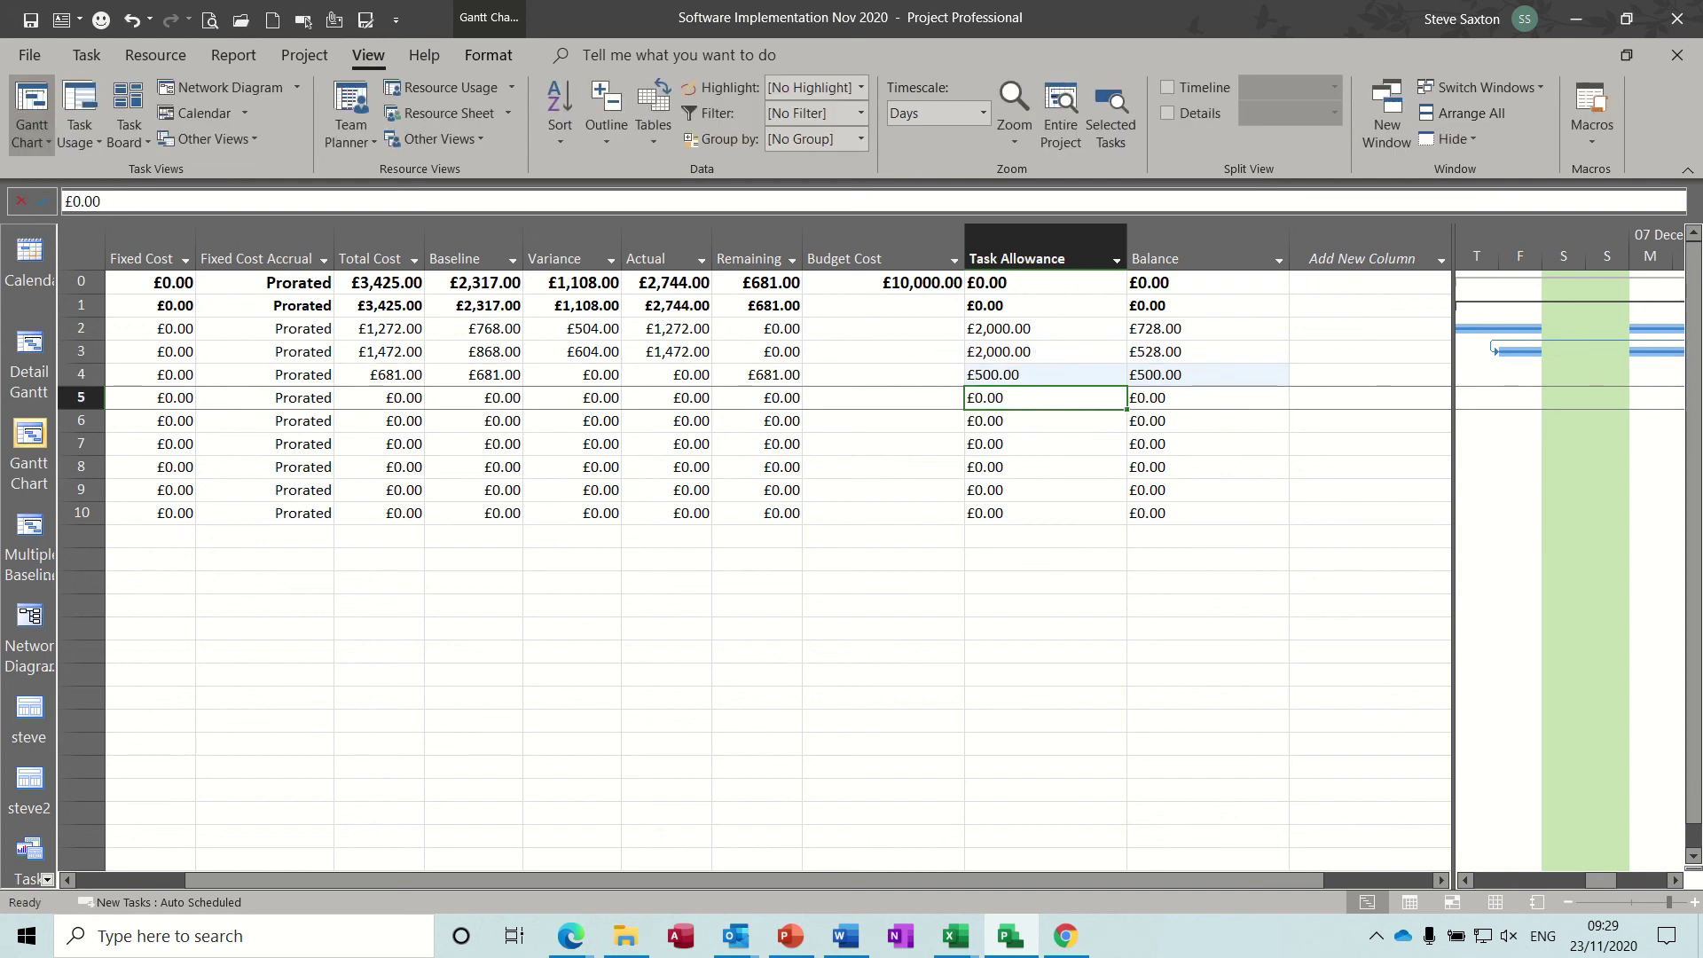
type("500")
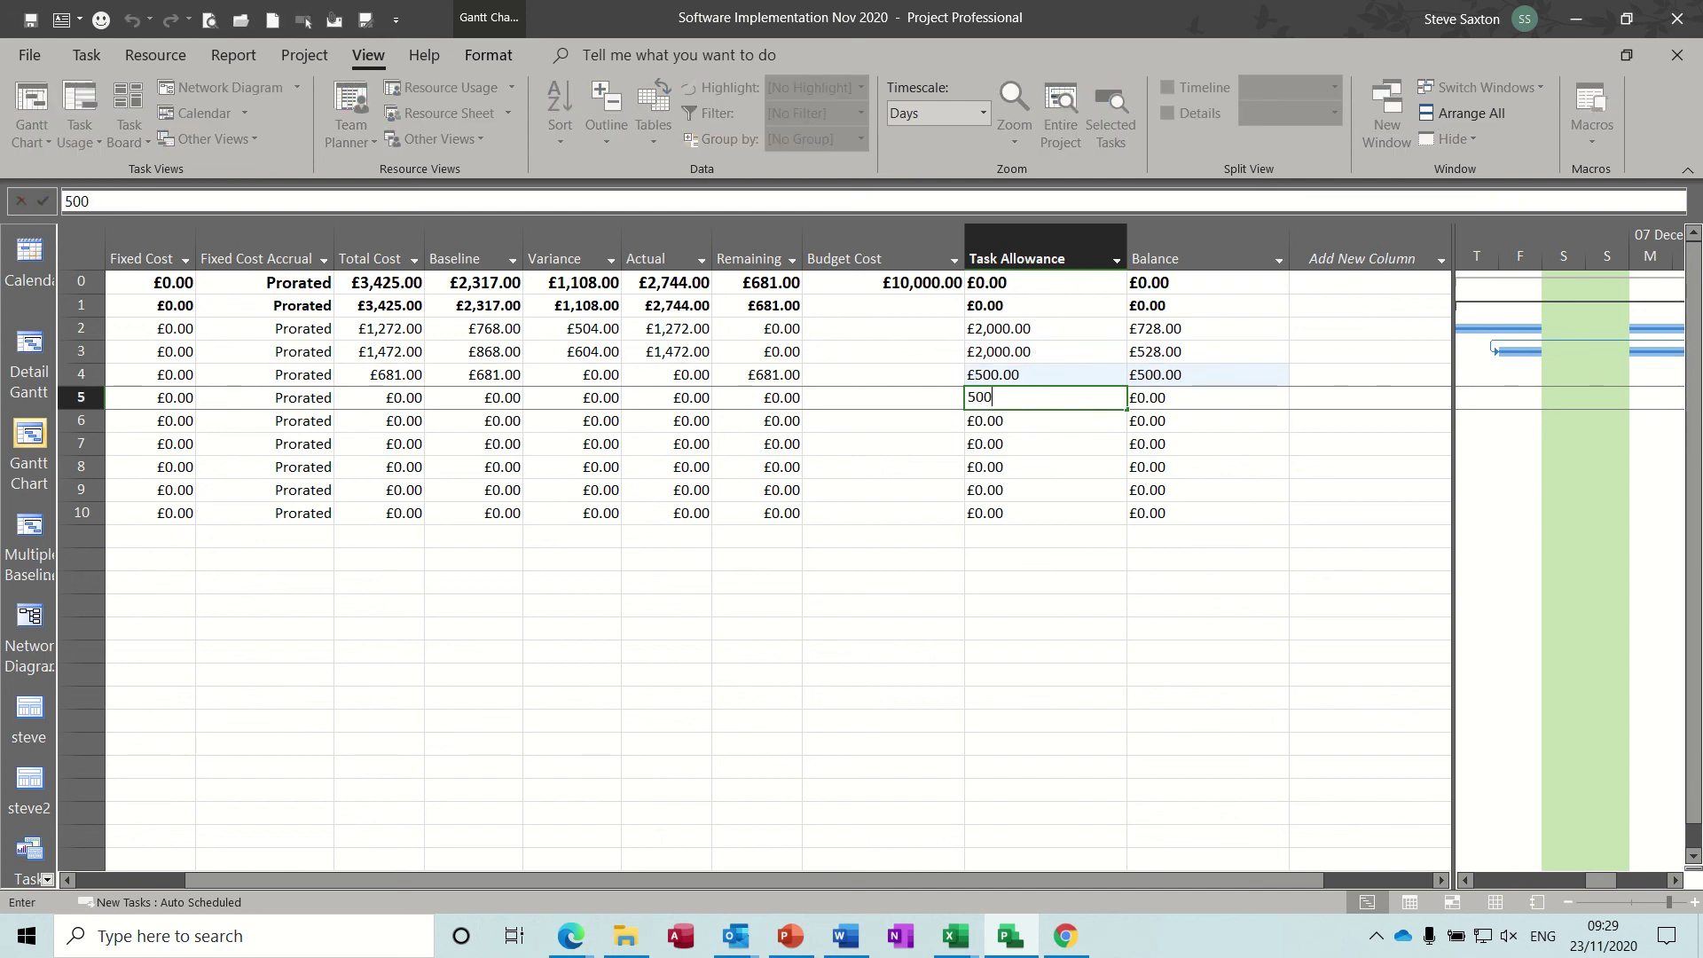
key("Return")
type("2000")
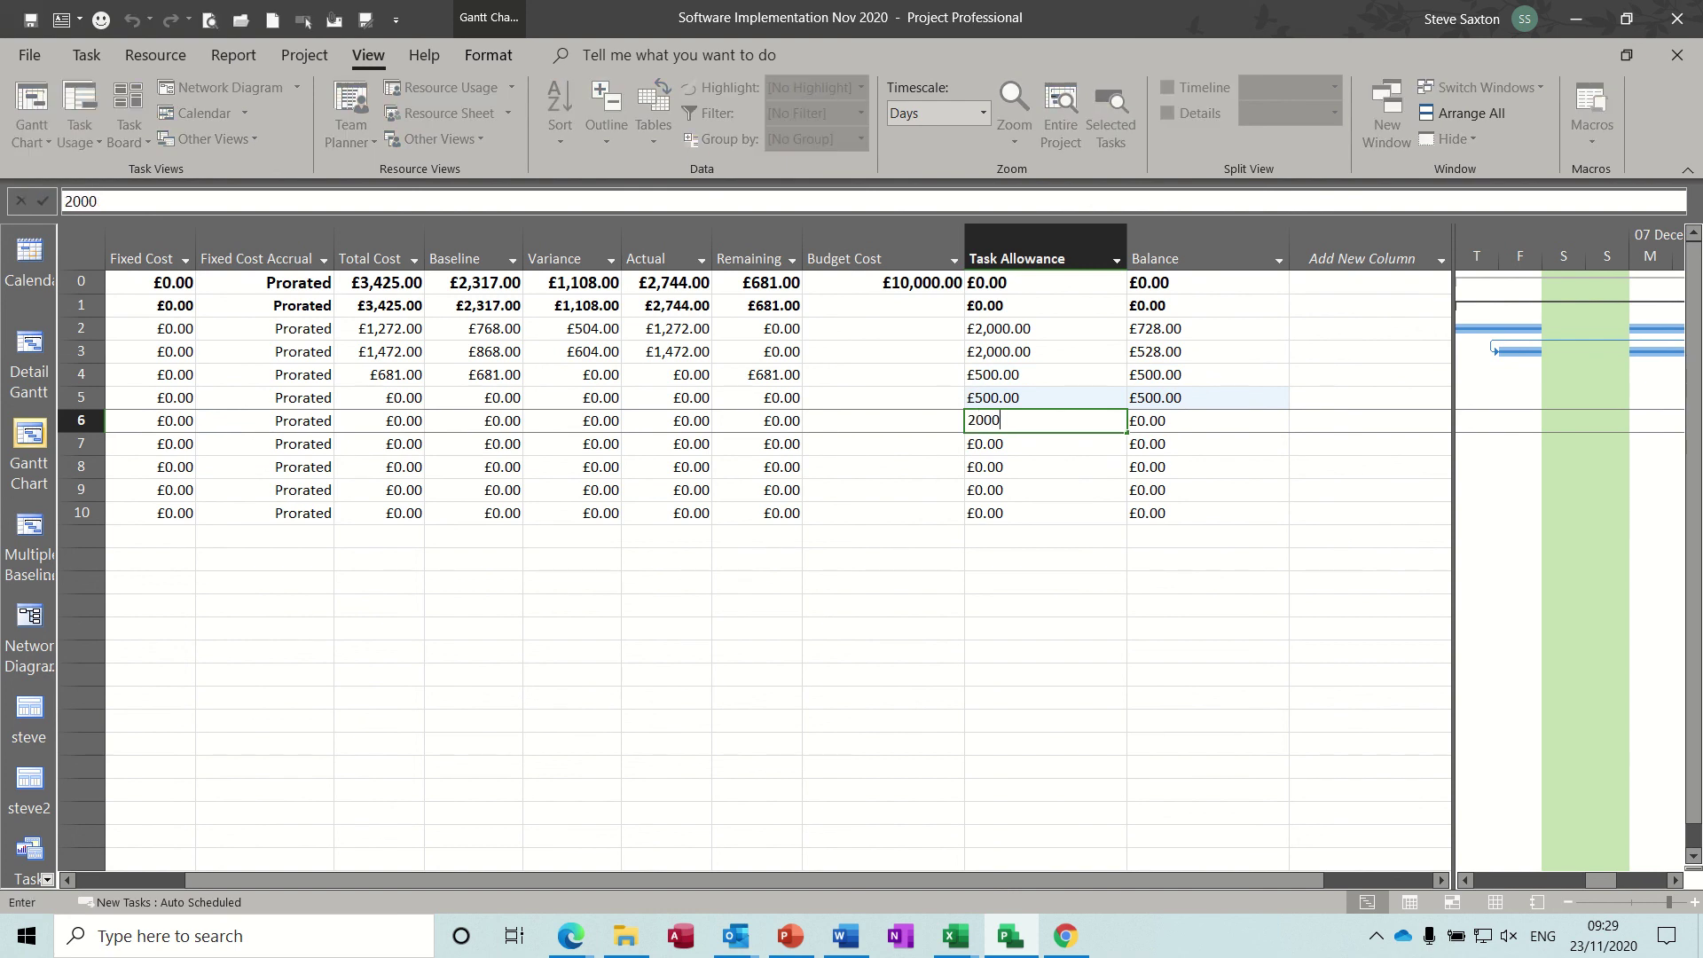
key("Return")
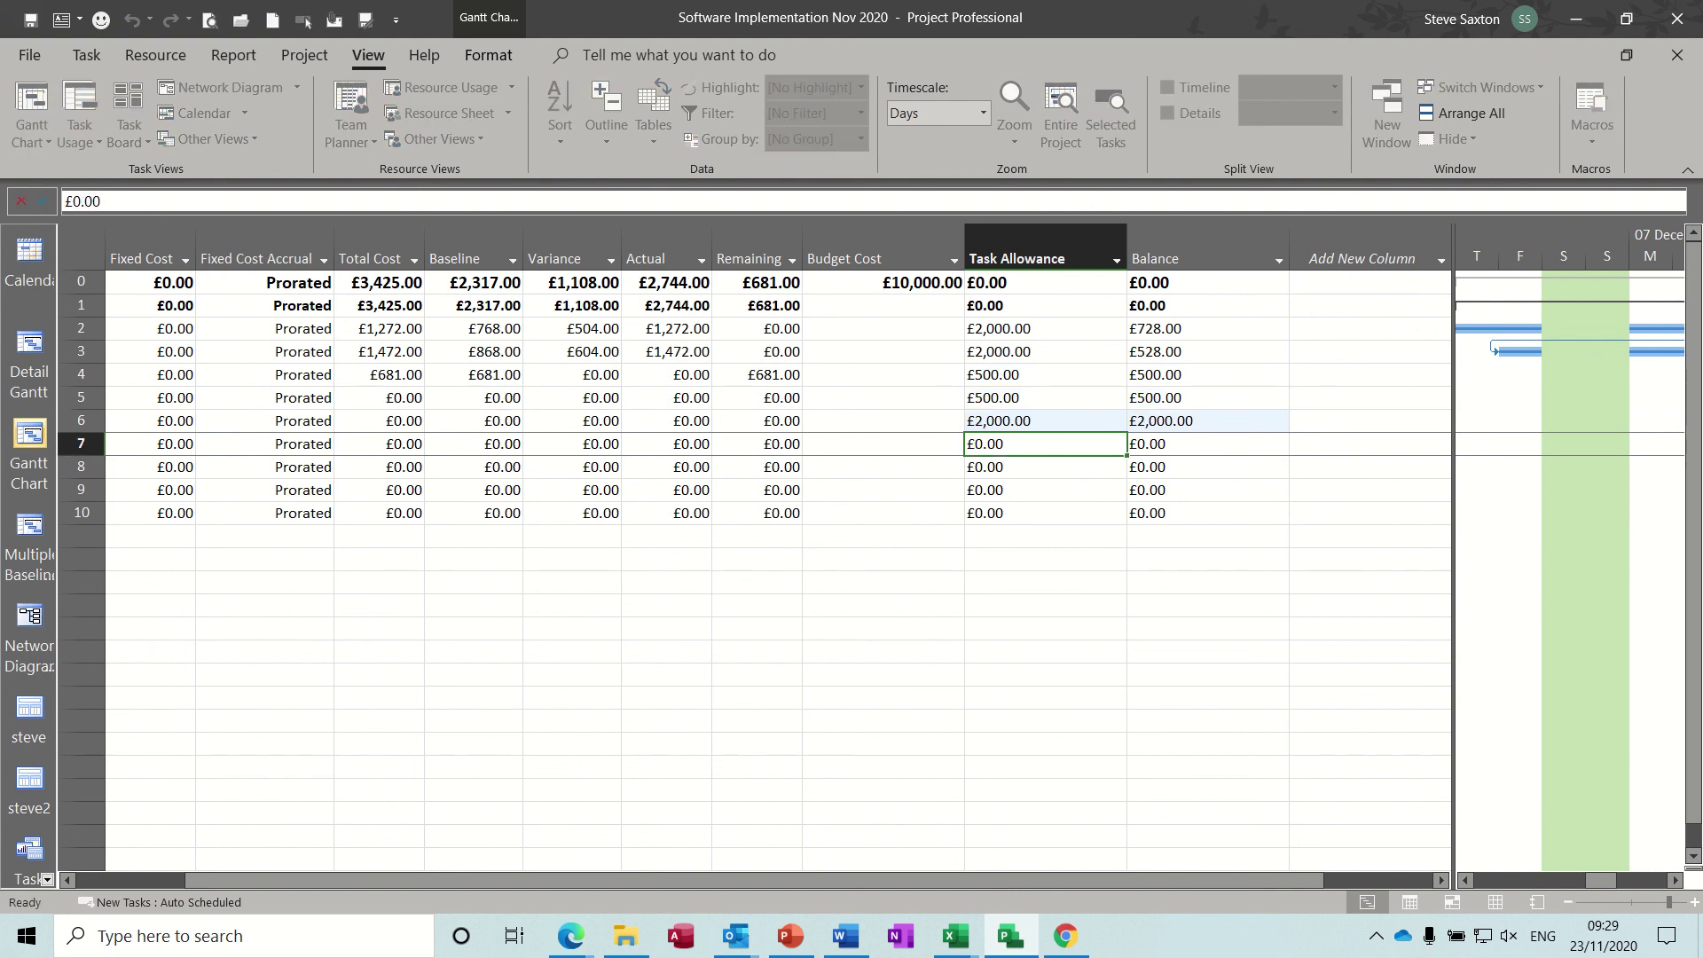
Give task 7 a £2,000 allowance, correcting a mistyped 20000, and task 8 £1,000
type("20000")
key("Return")
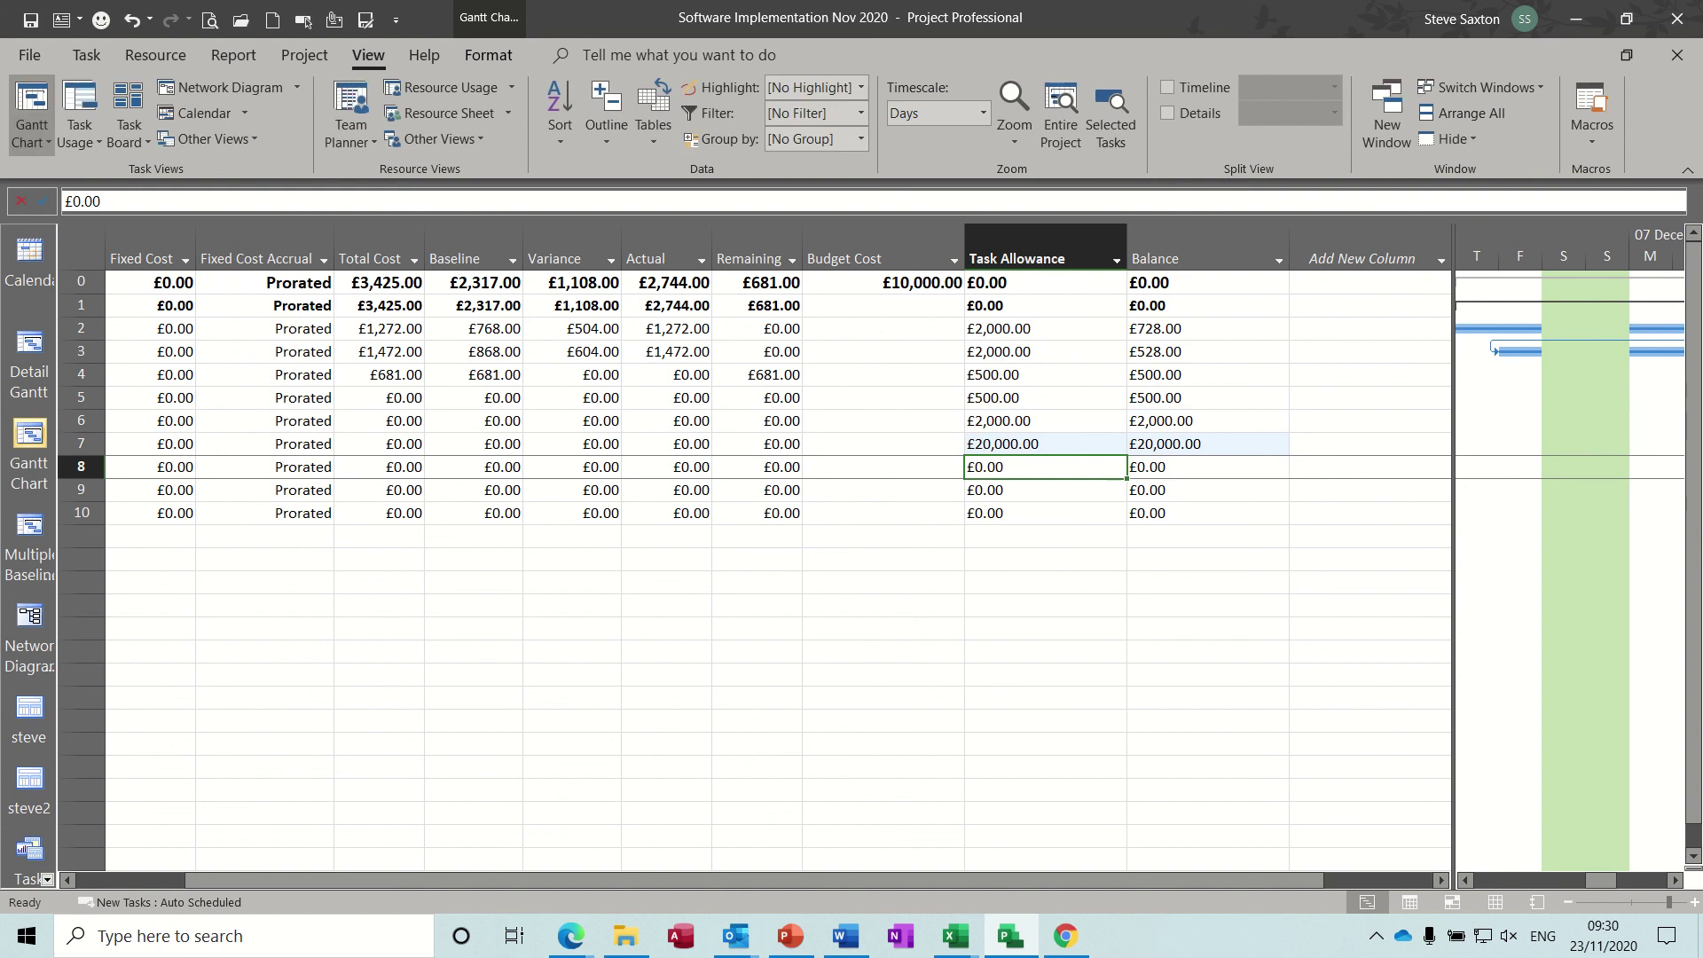
left_click(992, 443)
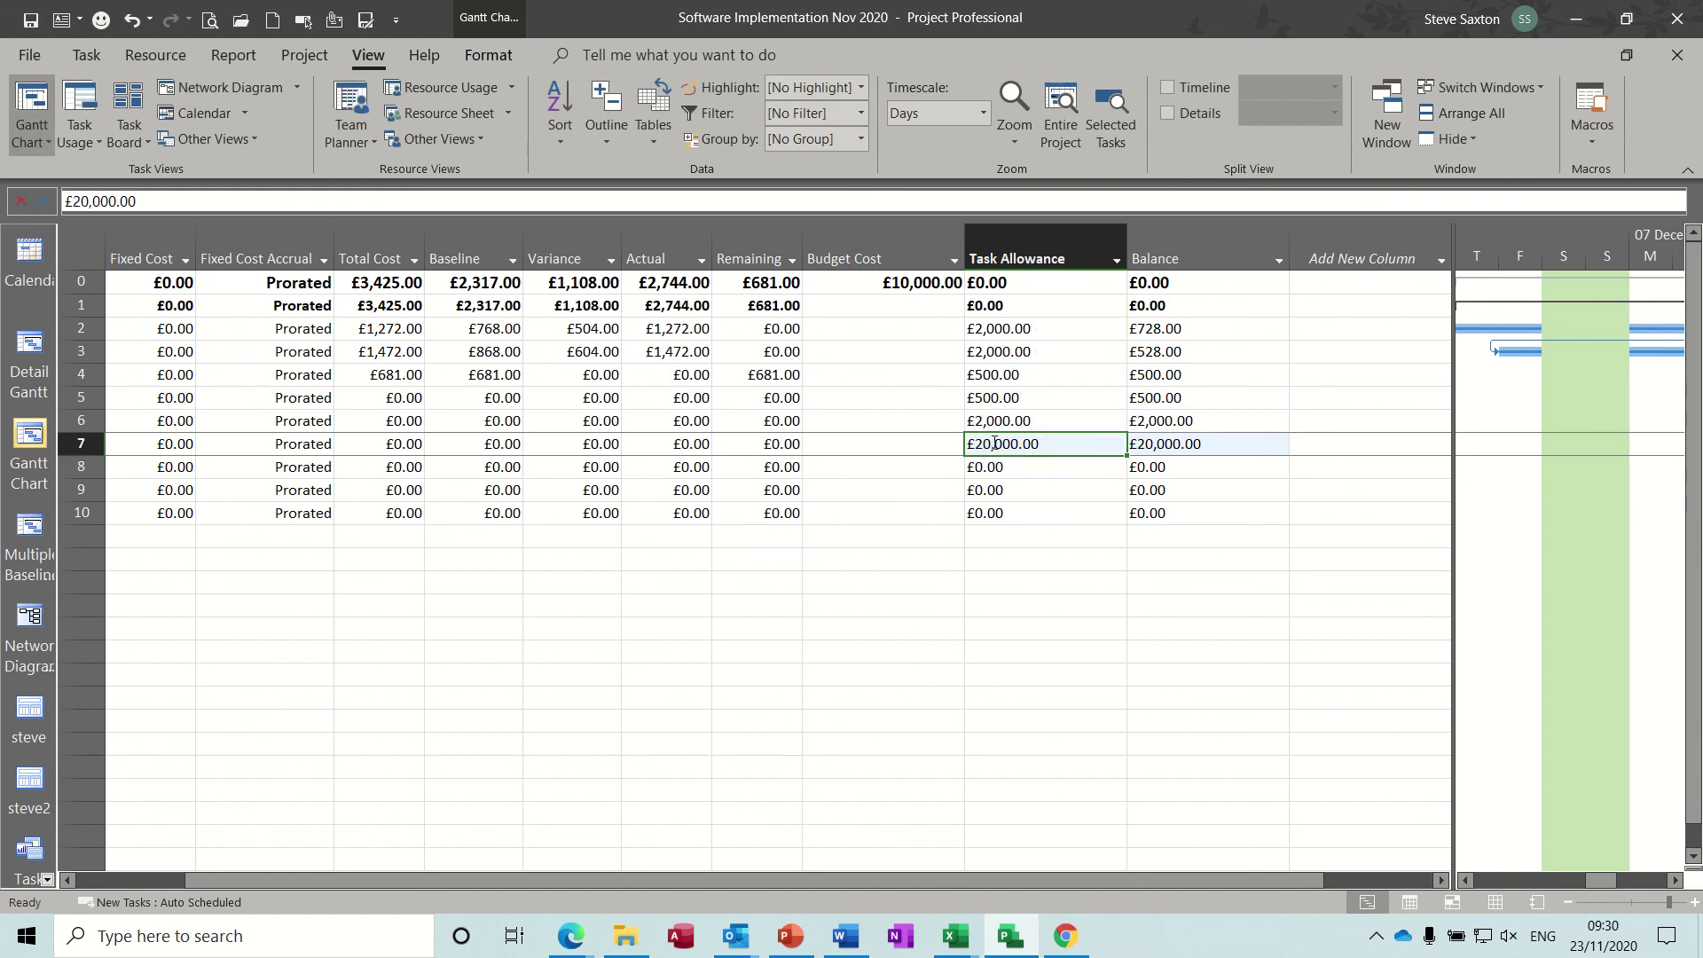
type("2000")
key("Return")
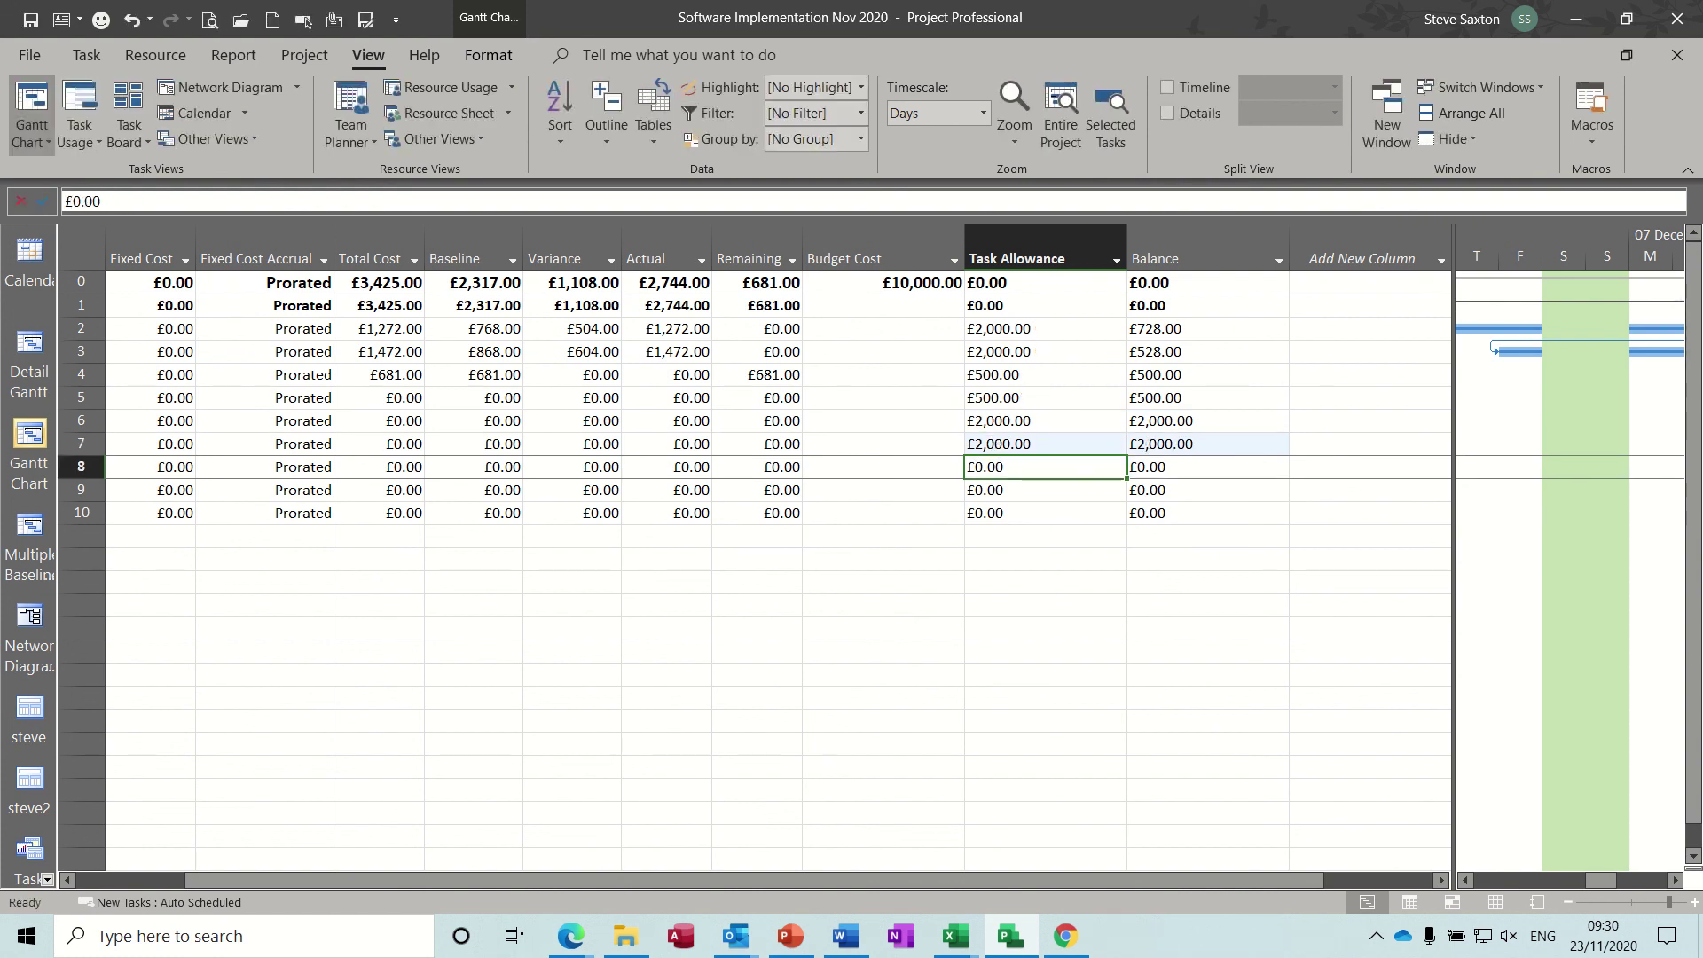
type("1000")
key("Return")
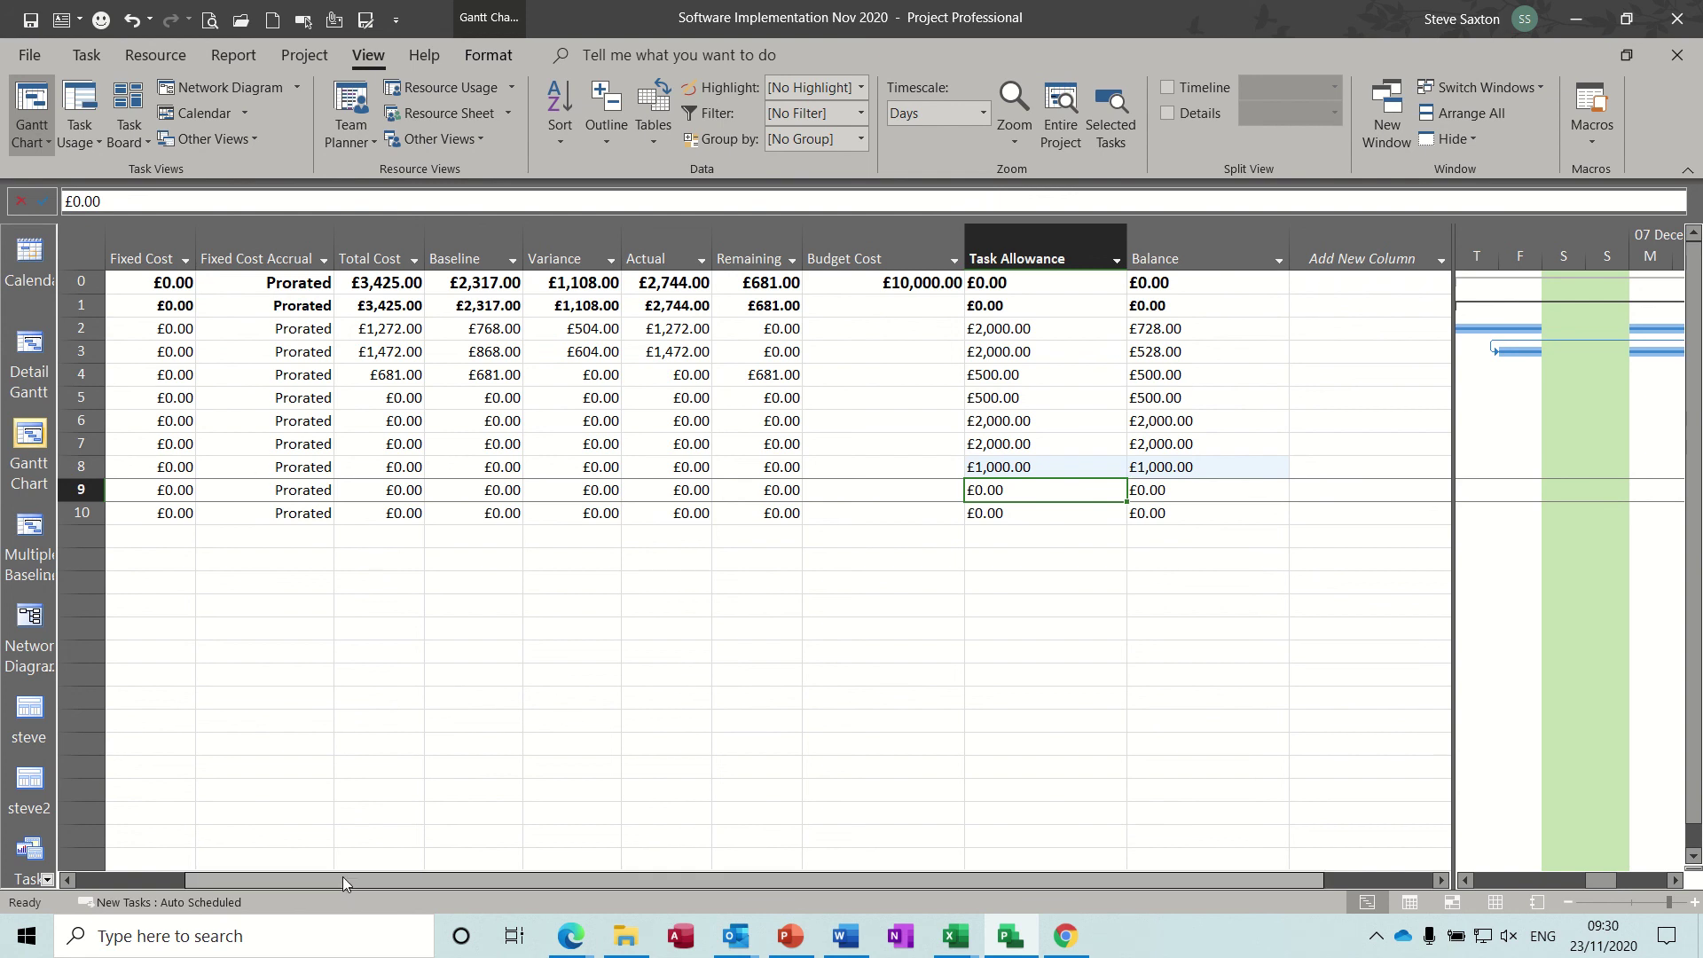
Move Room 1 Complete's £500 allowance up to task 4 and change it to £1,000
left_click_drag(344, 883, 185, 887)
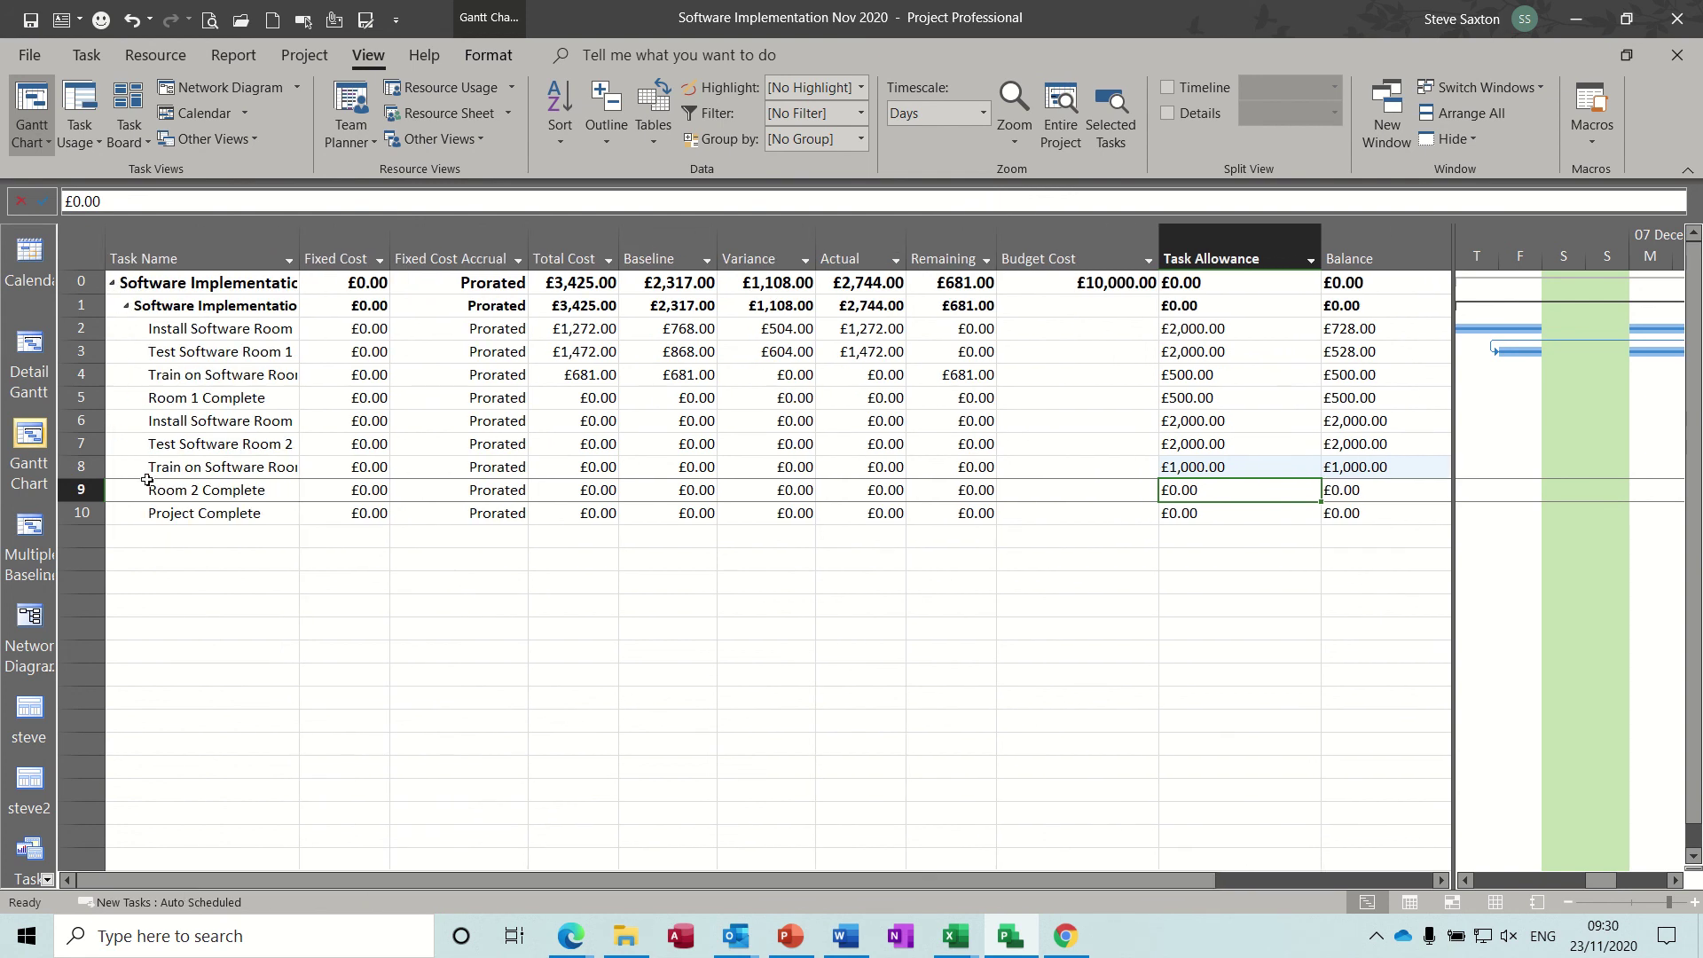
left_click(1183, 398)
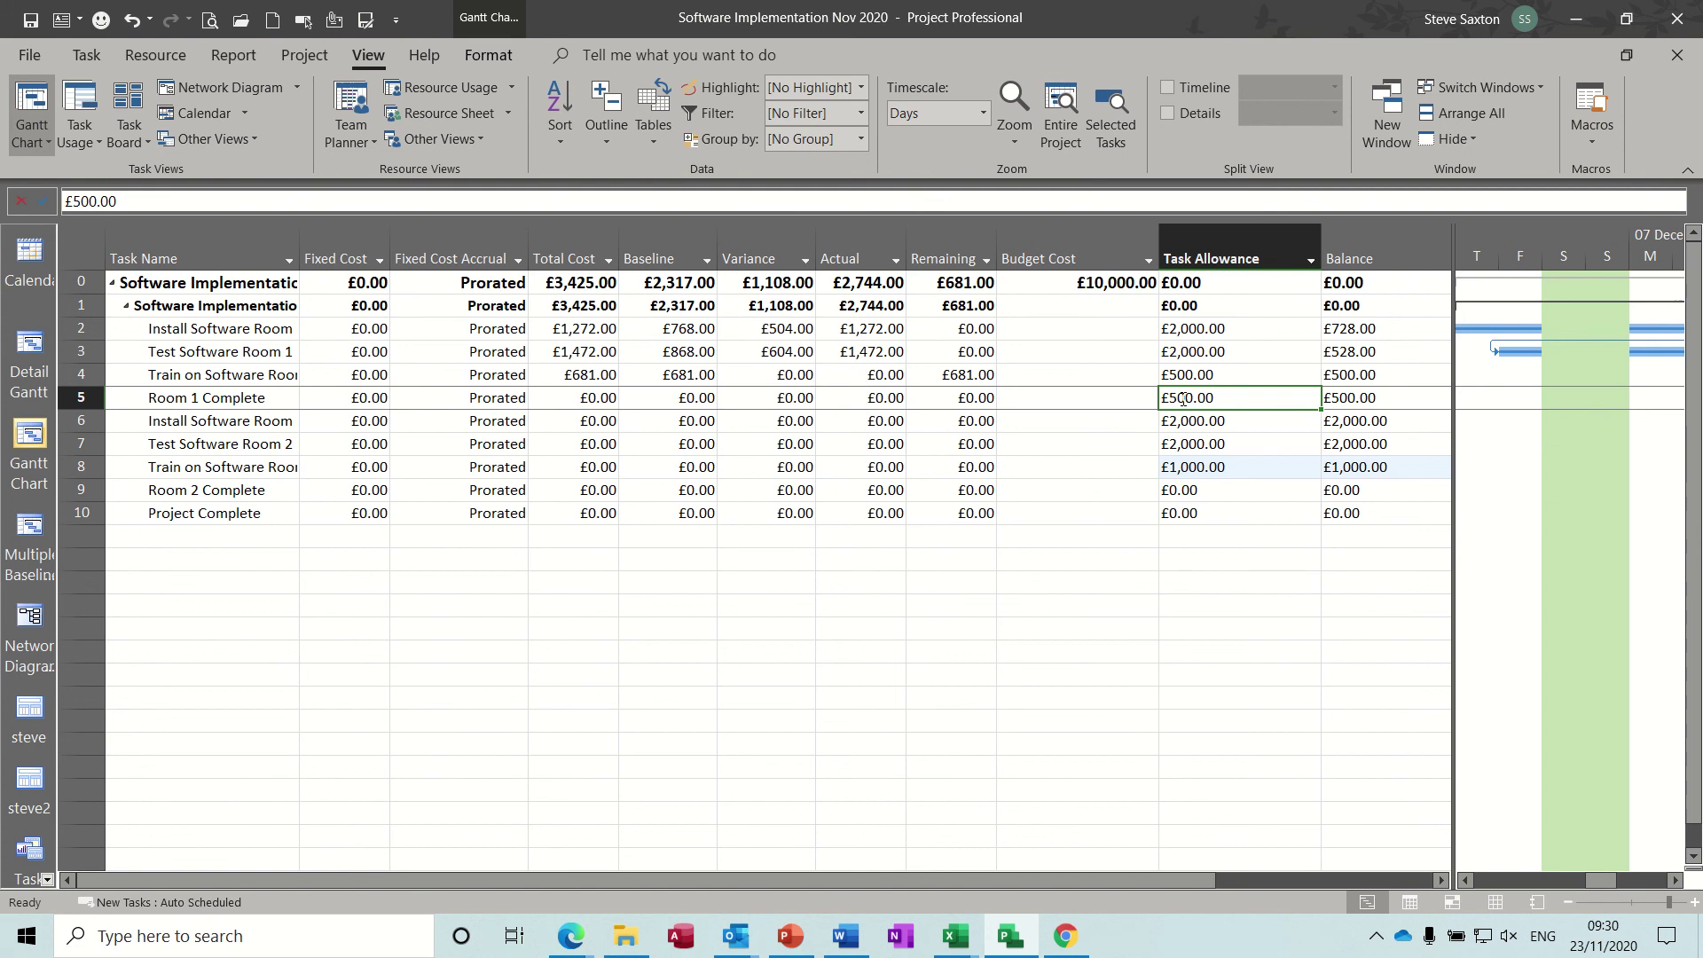
left_click_drag(1228, 396, 1239, 382)
type("1000")
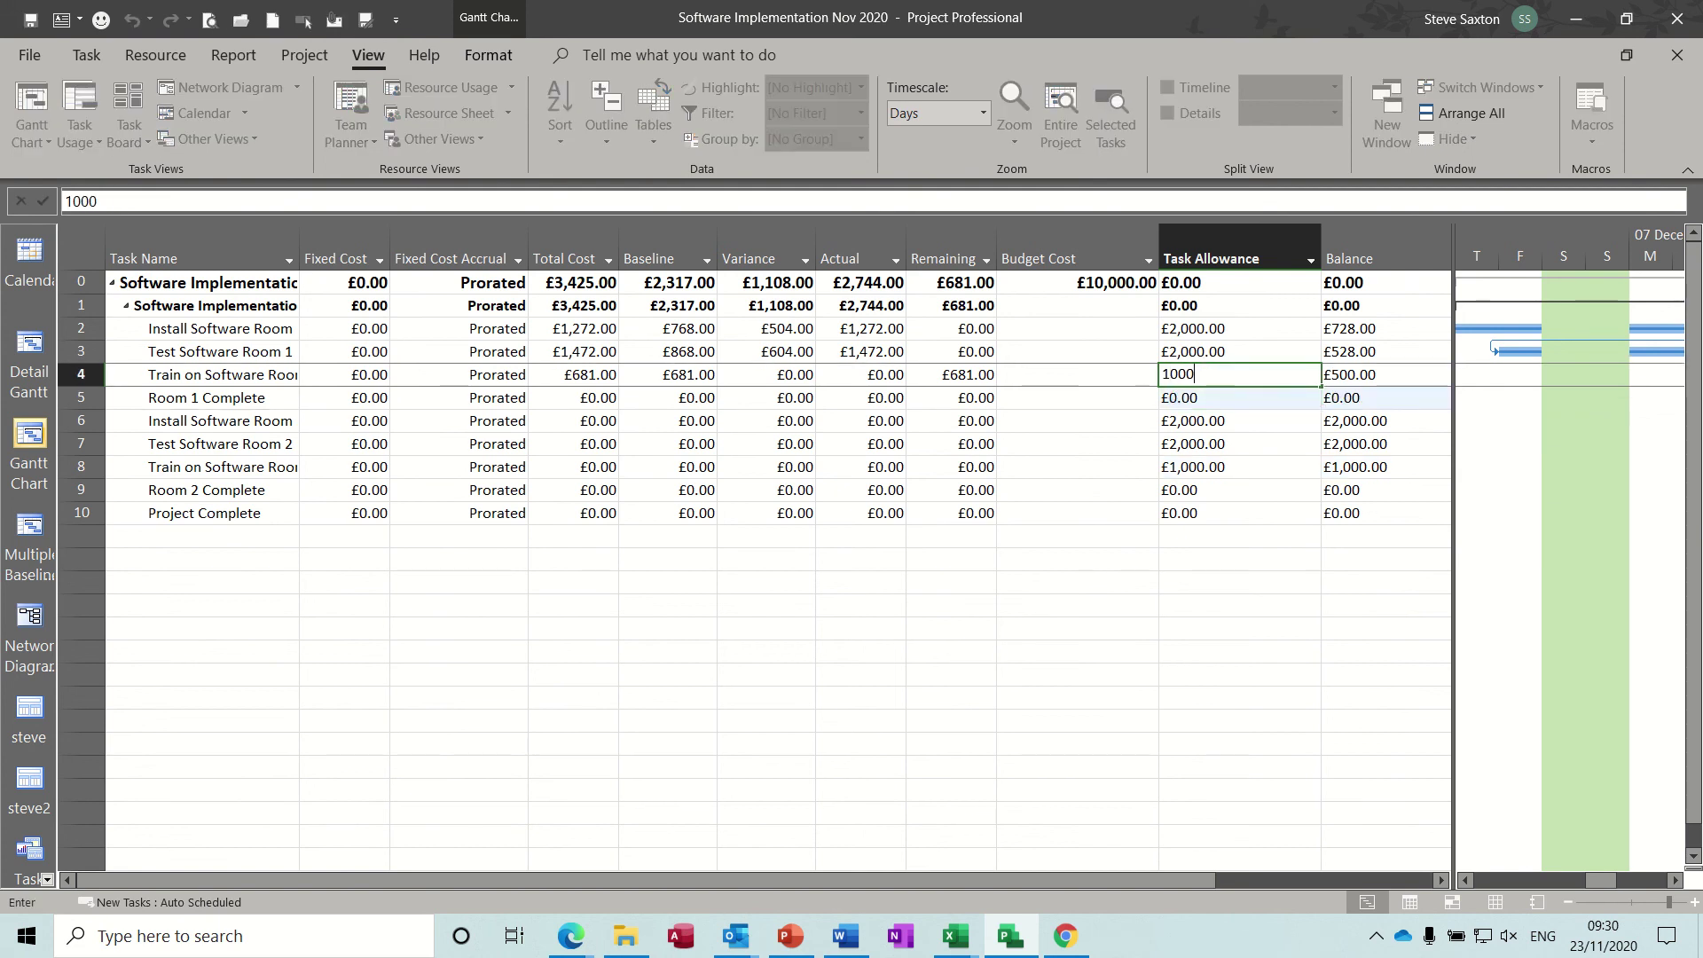
left_click(1133, 448)
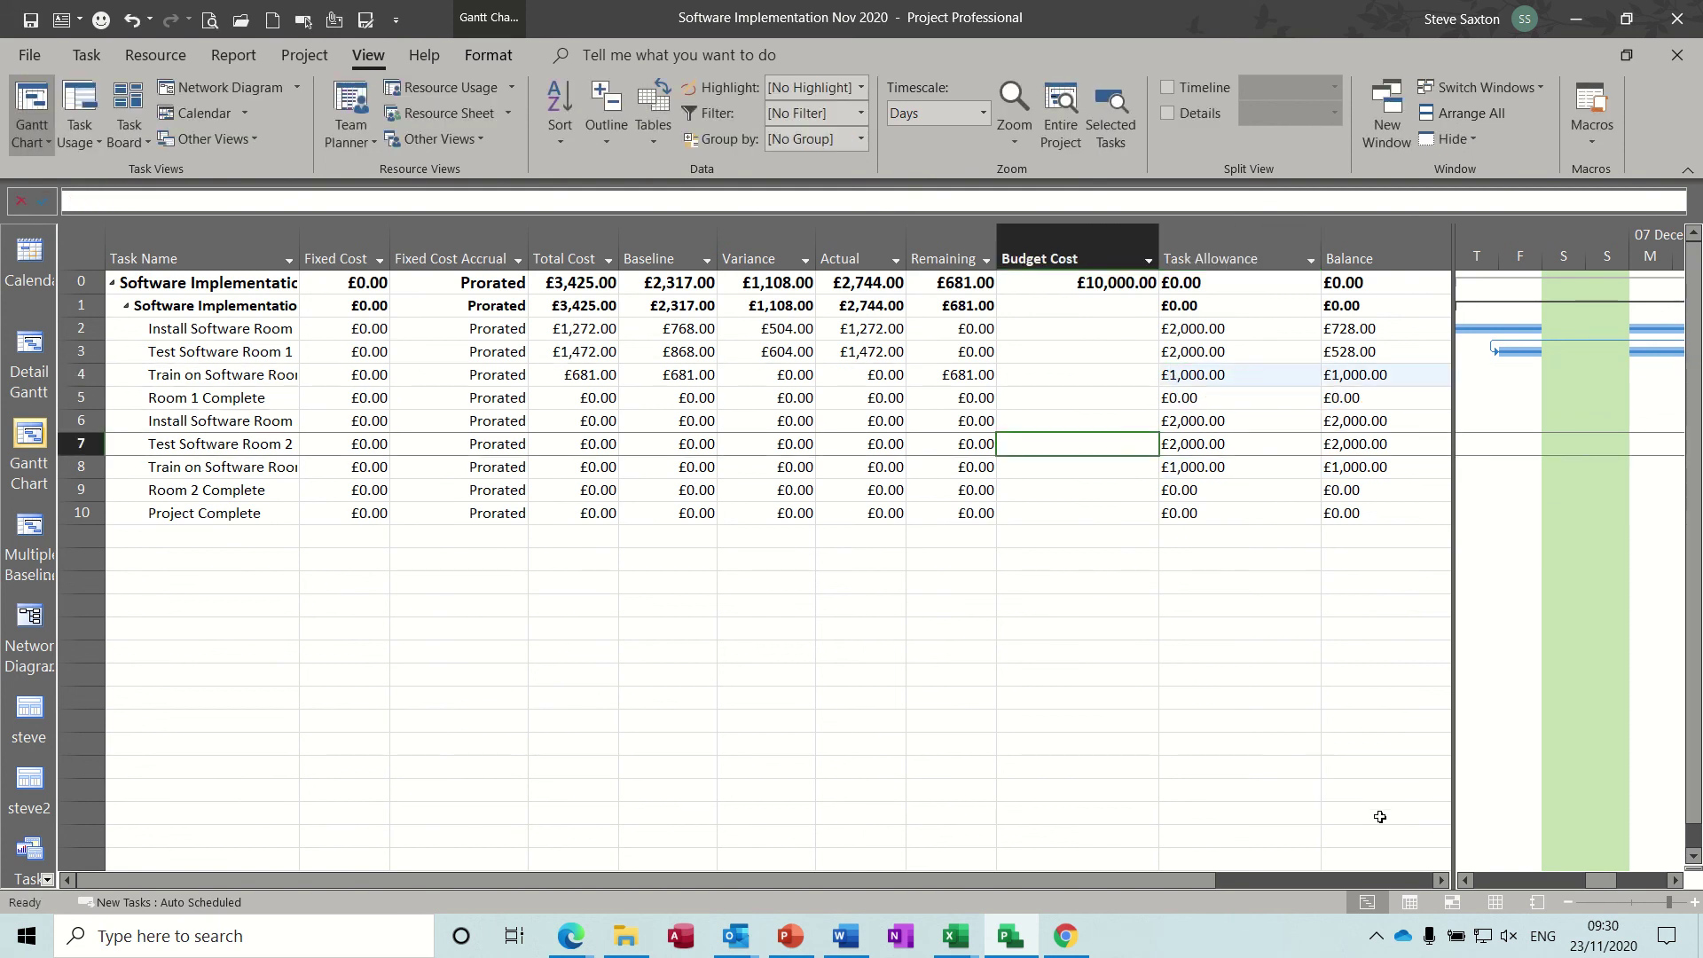
left_click(1440, 881)
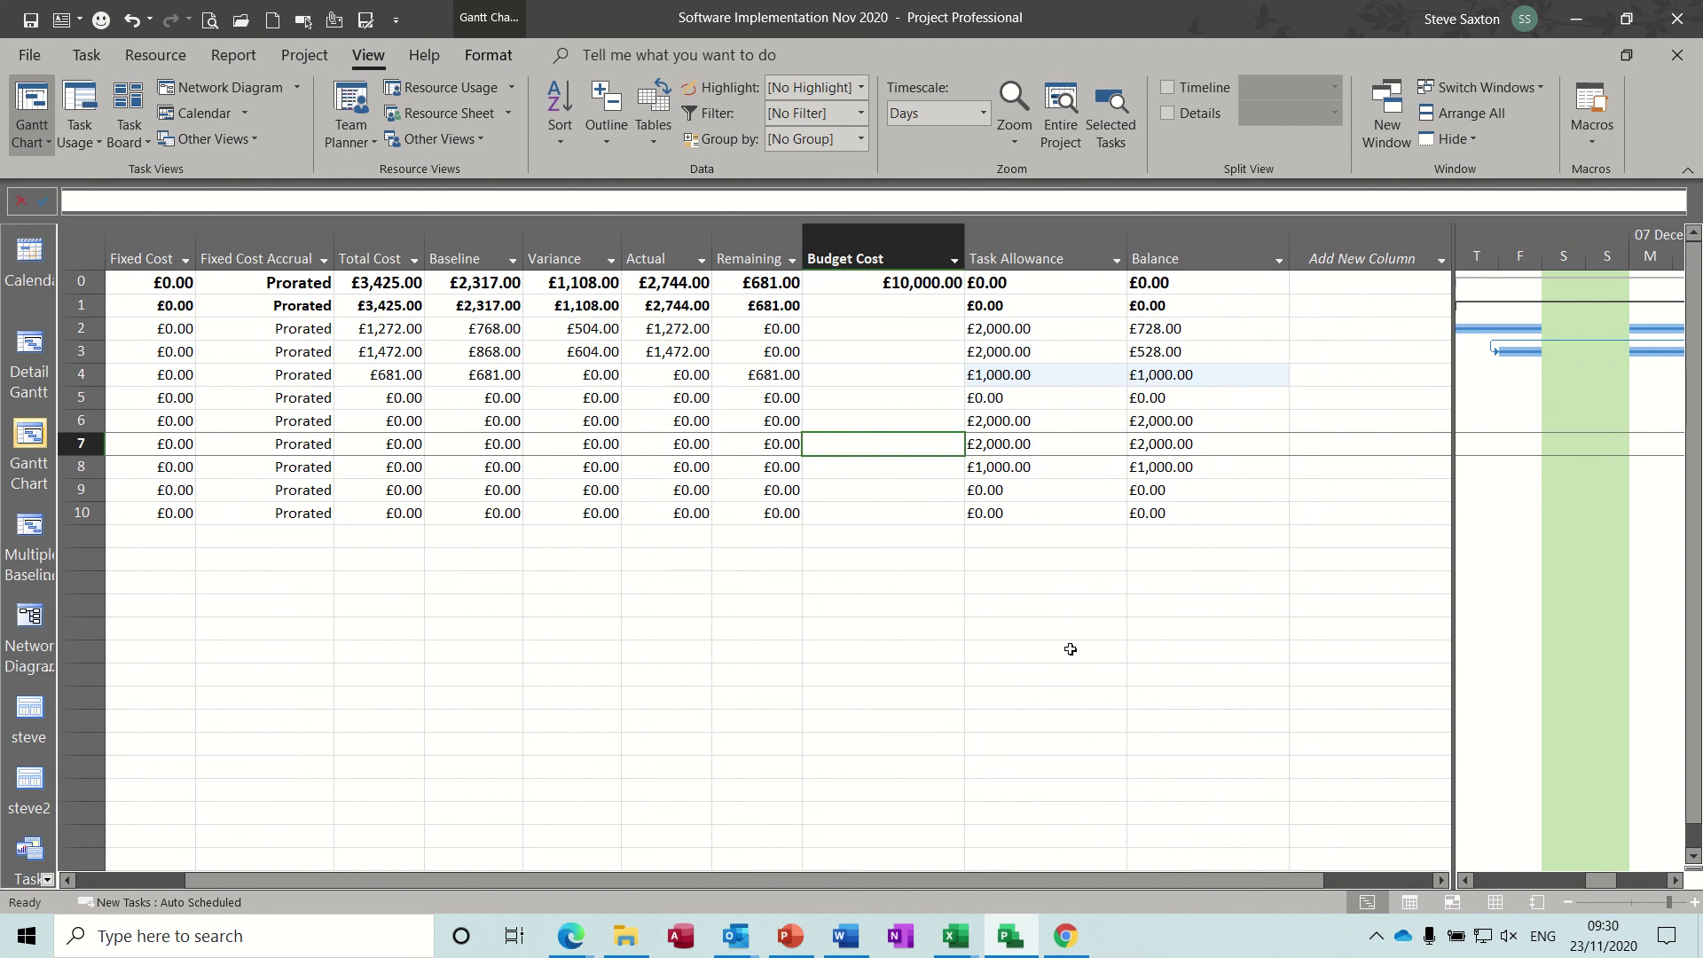
Inspect the Project Allowance resource in the Resource Sheet without changes, then show Task Usage
left_click(1496, 902)
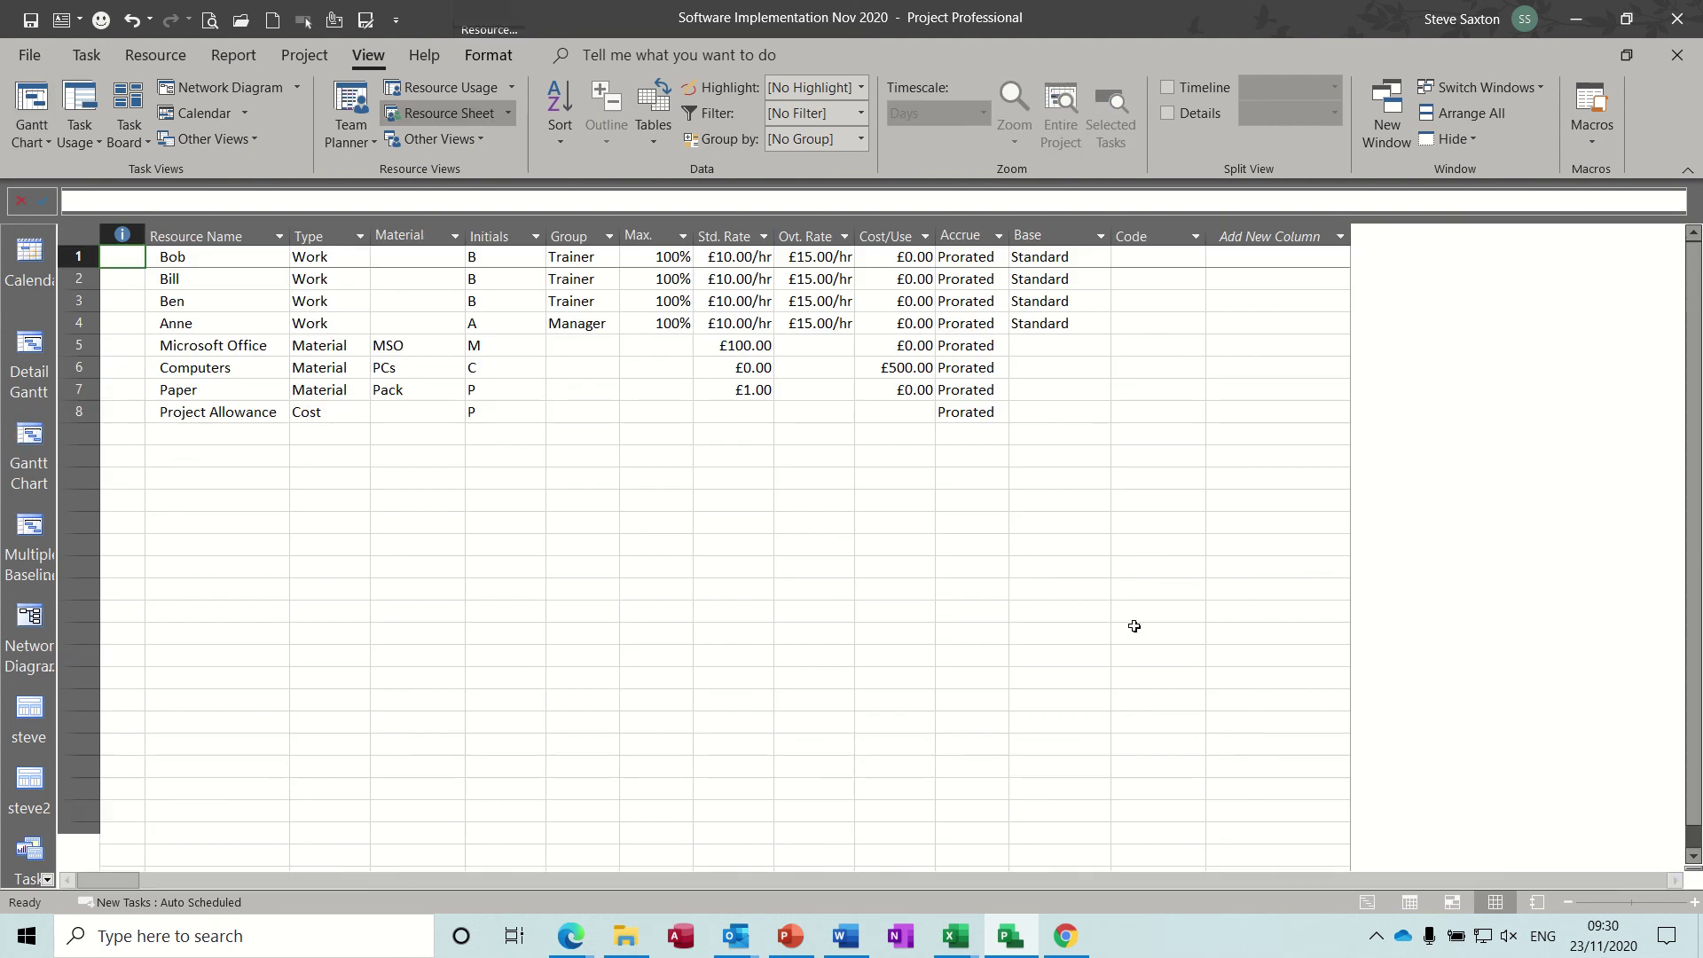
left_click(236, 414)
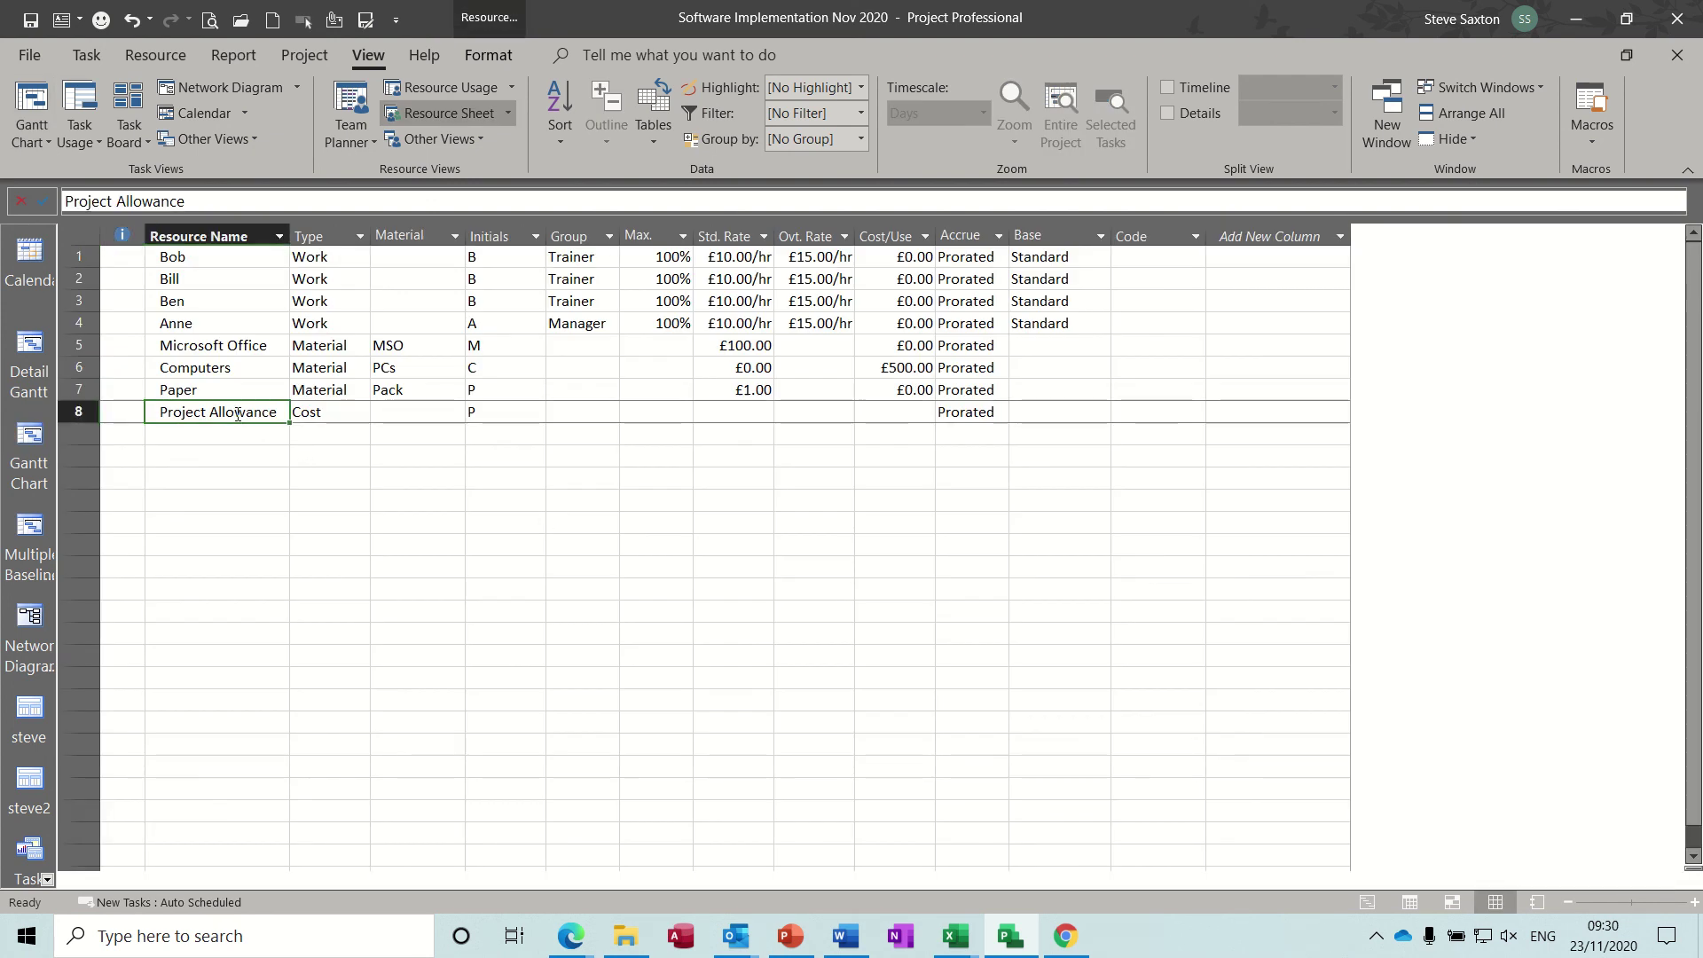
double_click(266, 413)
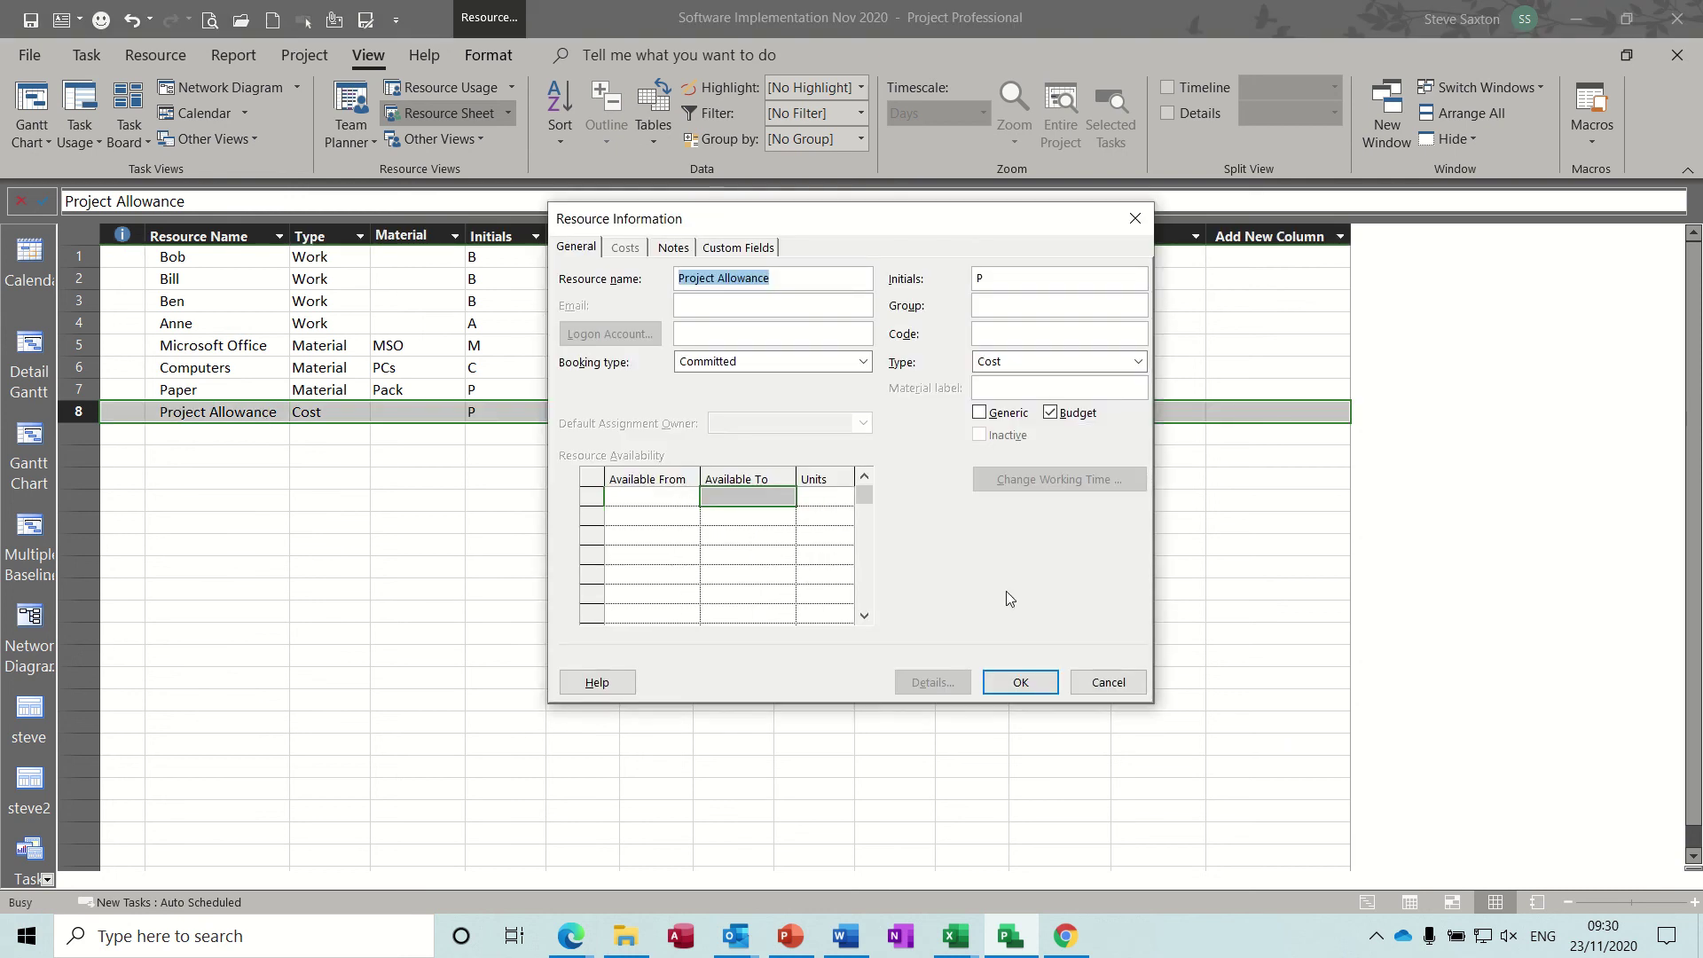
left_click(1108, 682)
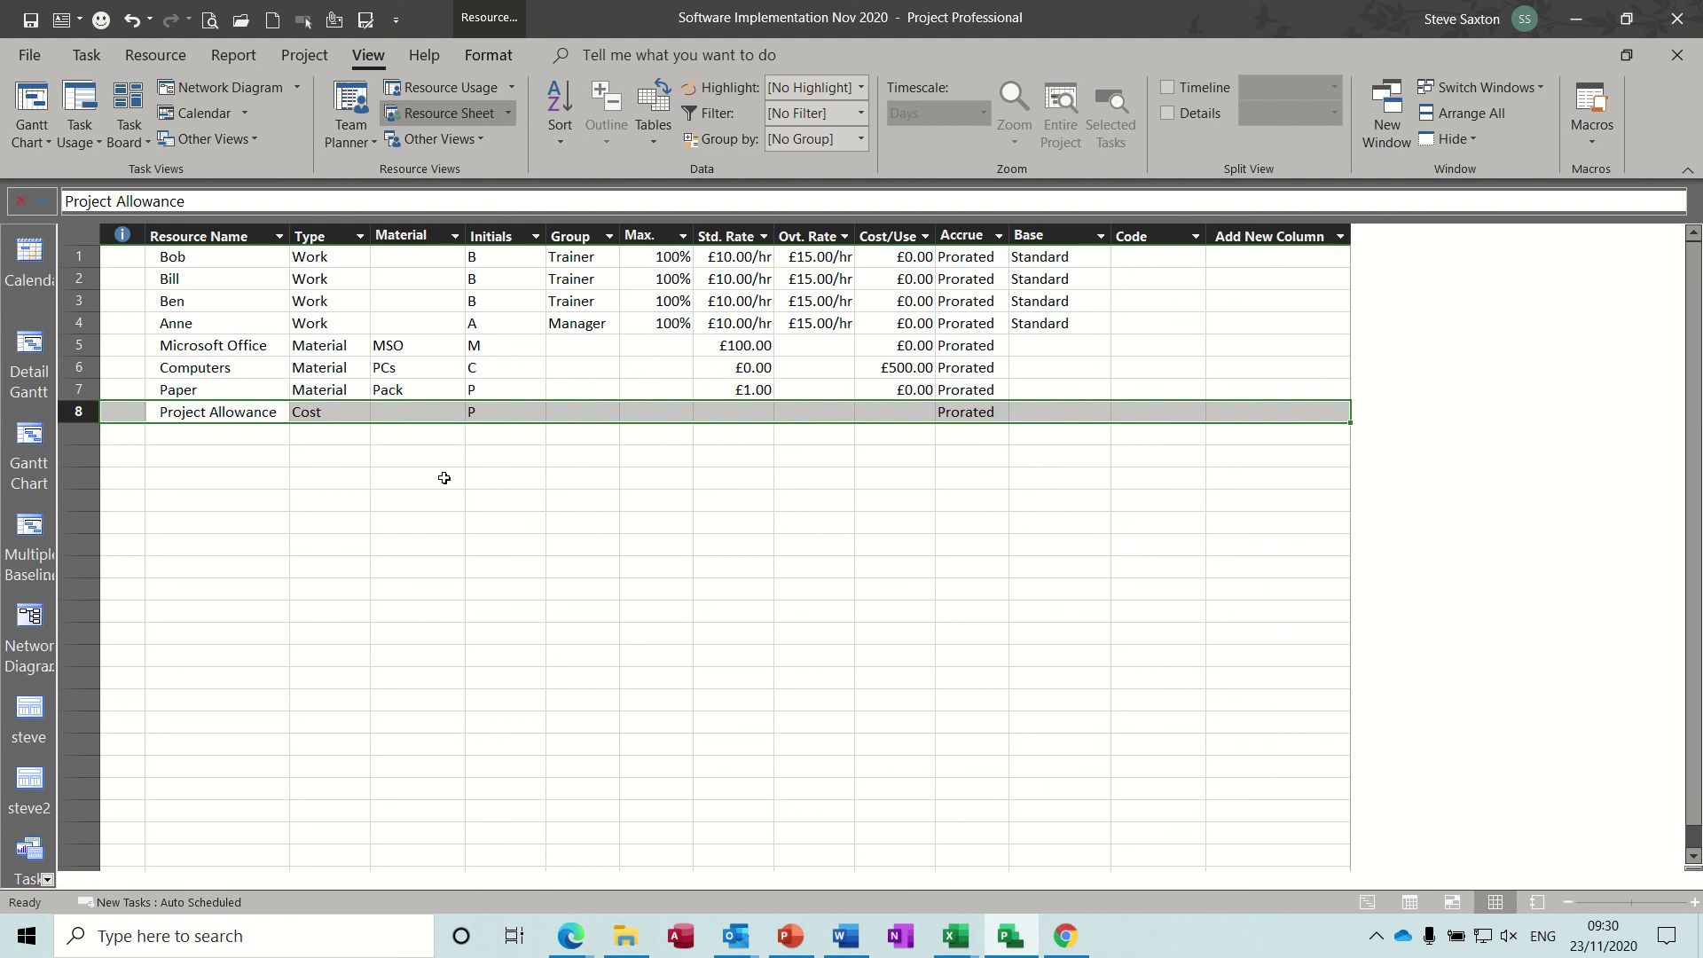
left_click(1409, 902)
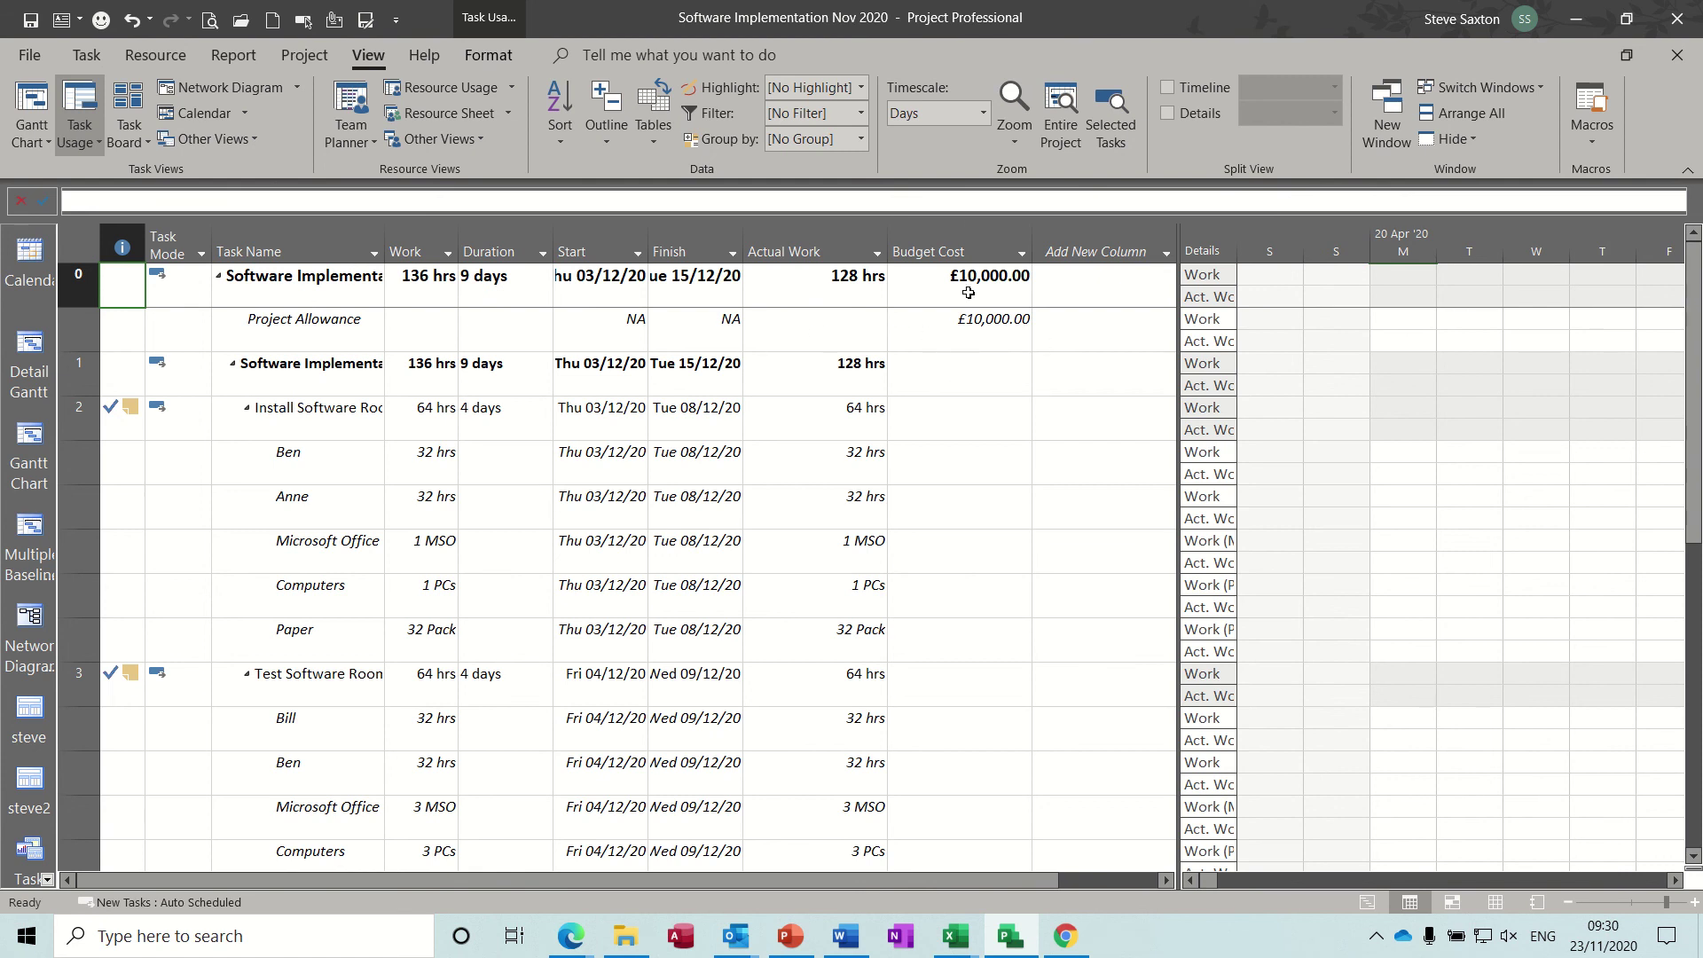
Return to the Gantt Chart cost table and select the summary's £10,000 Budget Cost cell
left_click(27, 431)
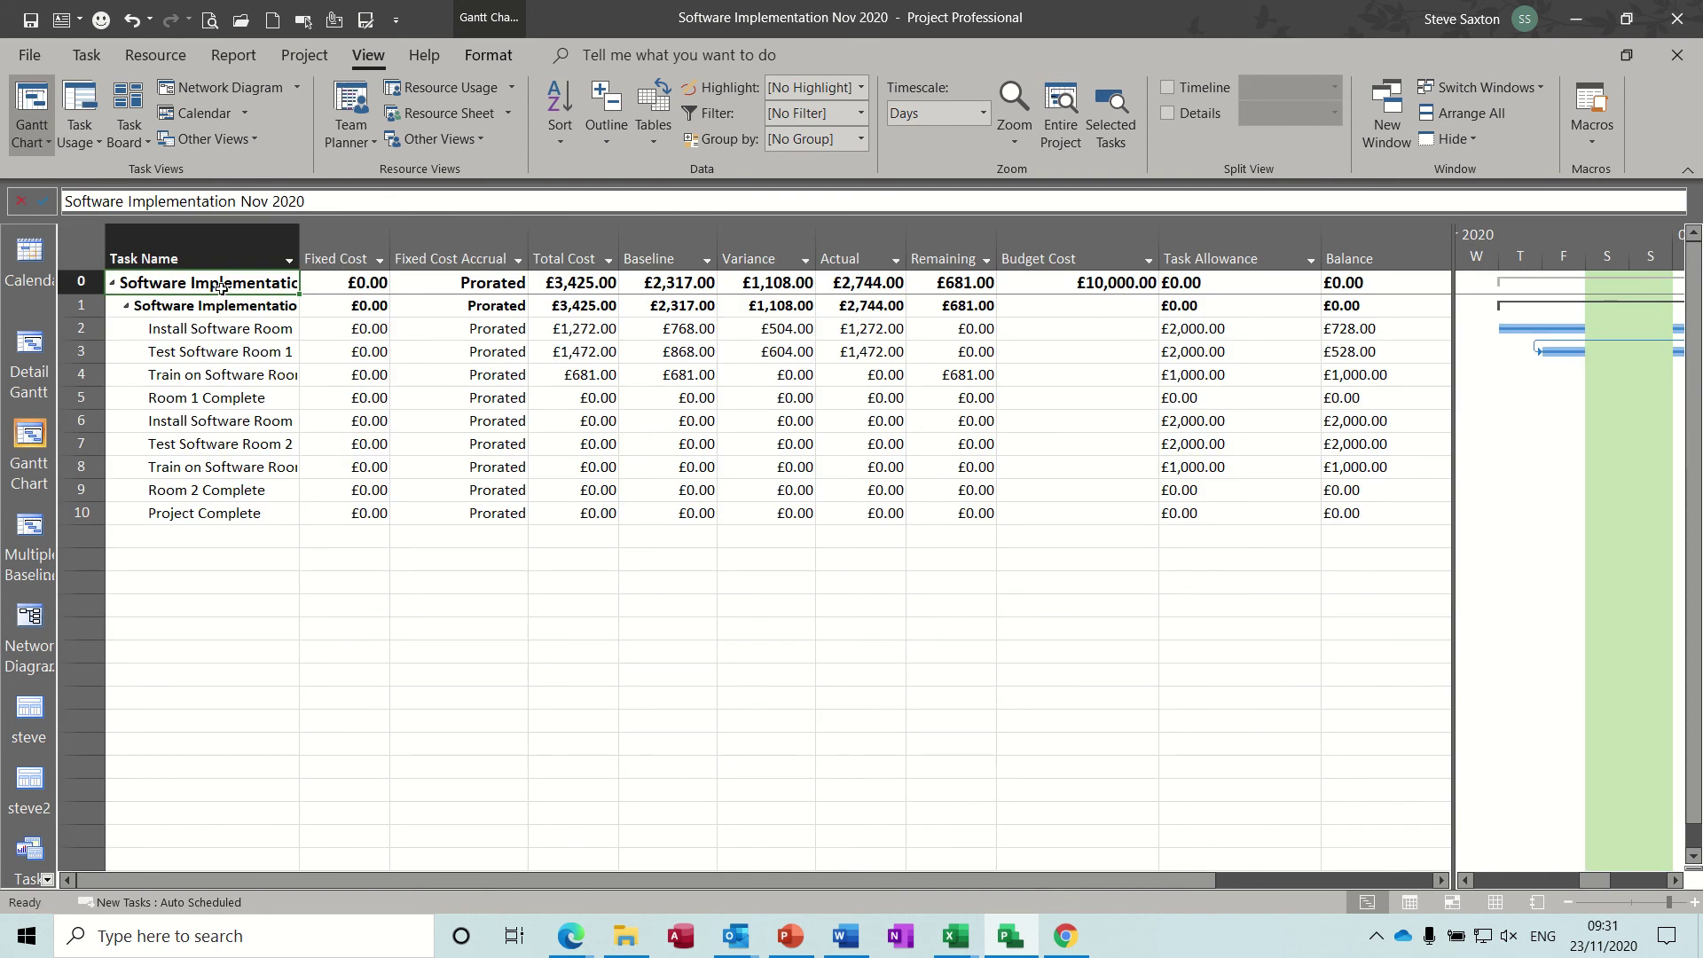
left_click(489, 55)
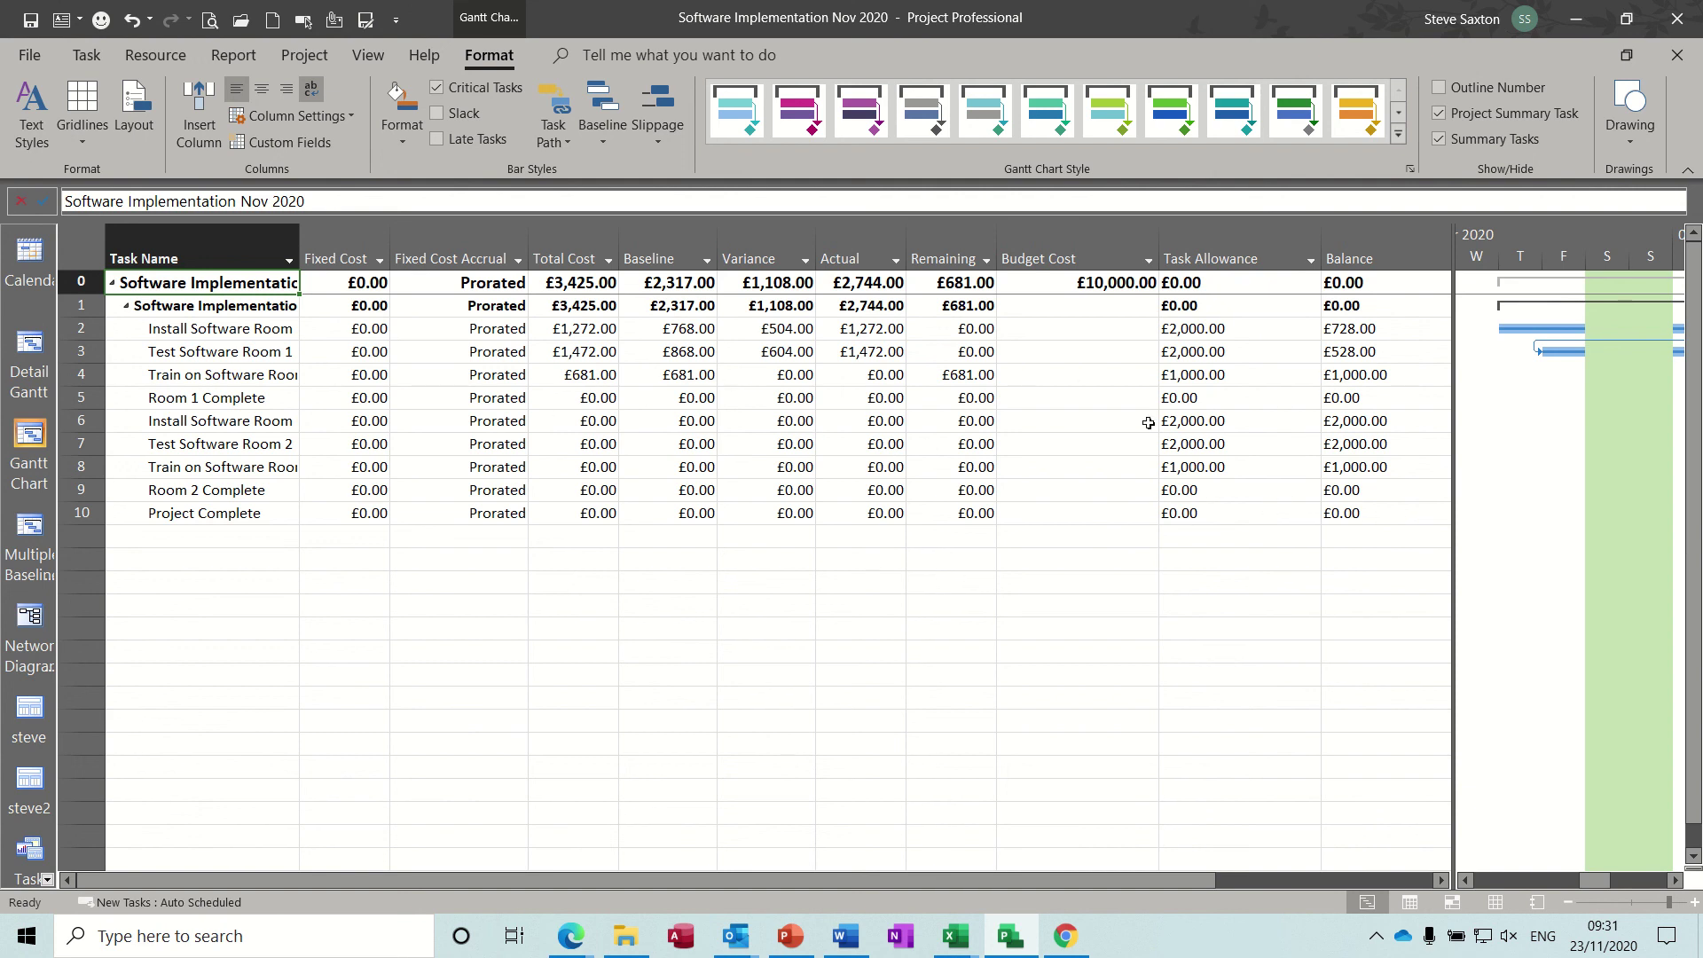
left_click(1071, 282)
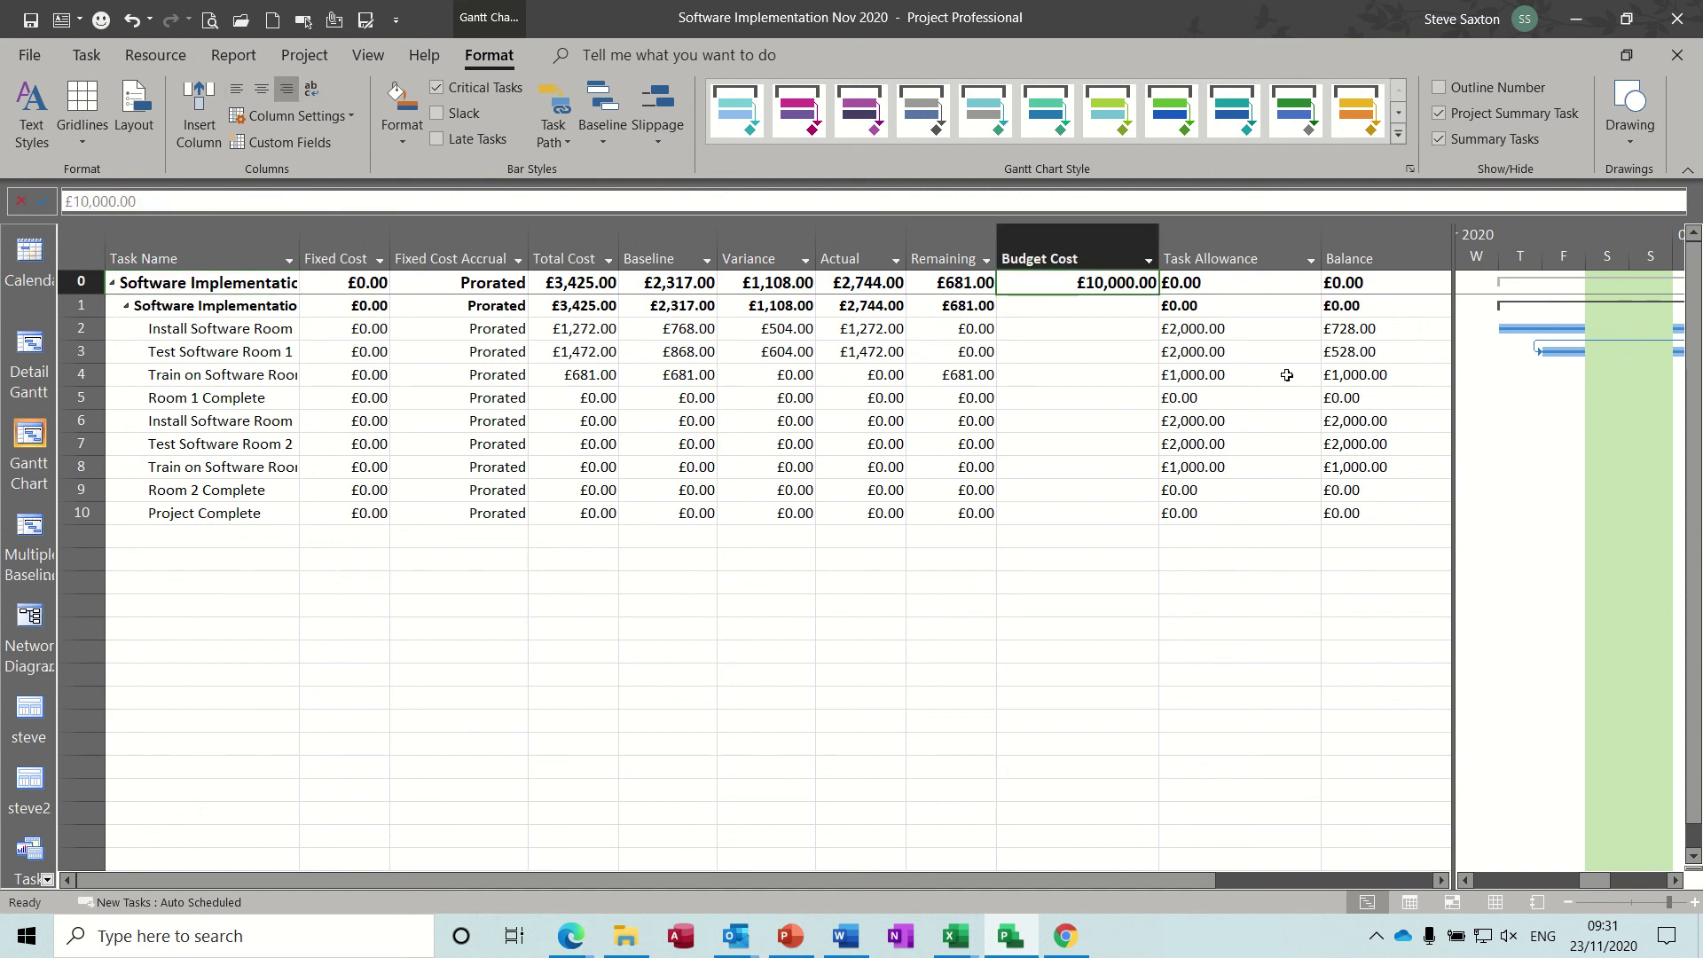